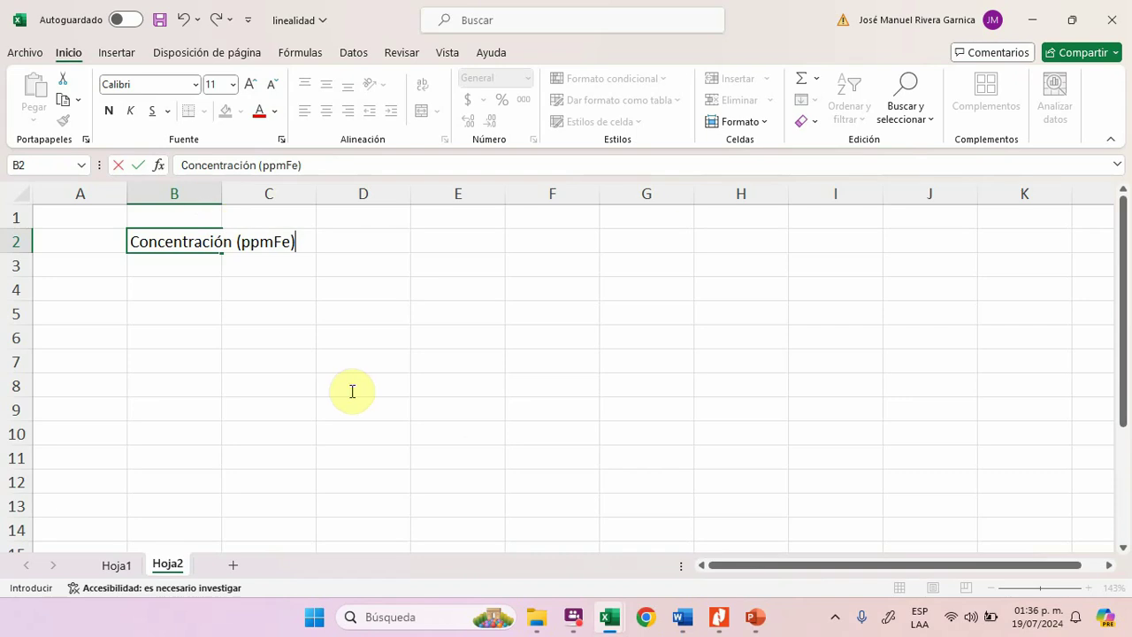
Step: Review the iron calibration exercise on the Quimicaanalítica-UIII slide in PowerPoint and return to the linealidad workbook in Excel
{"action": "mouse_move", "coordinate": [757, 624]}
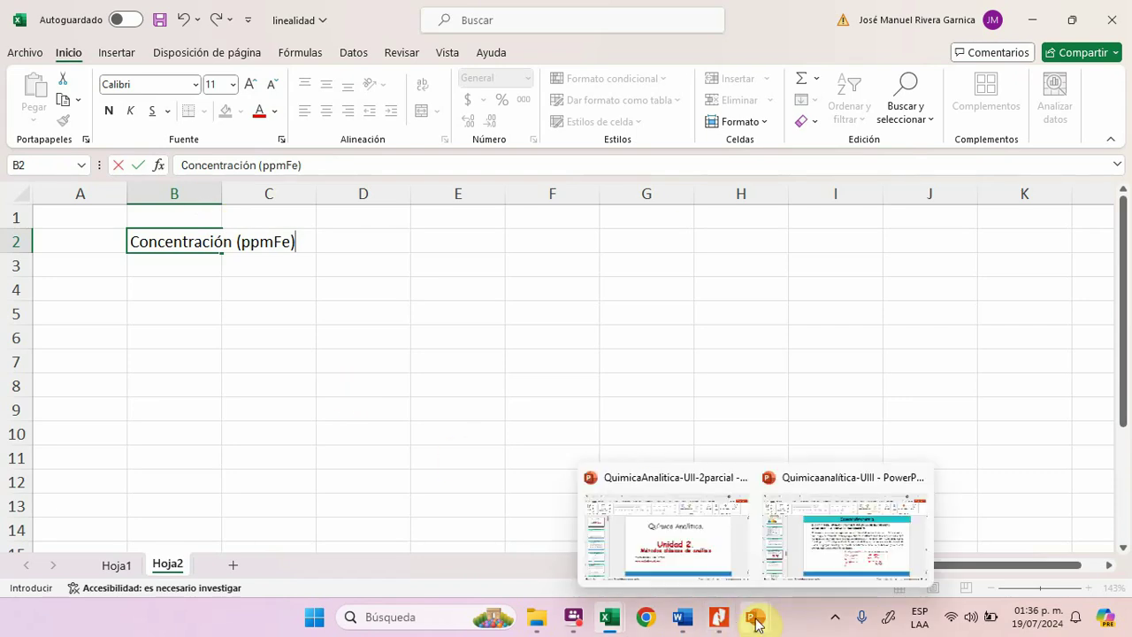
{"action": "left_click", "coordinate": [815, 583]}
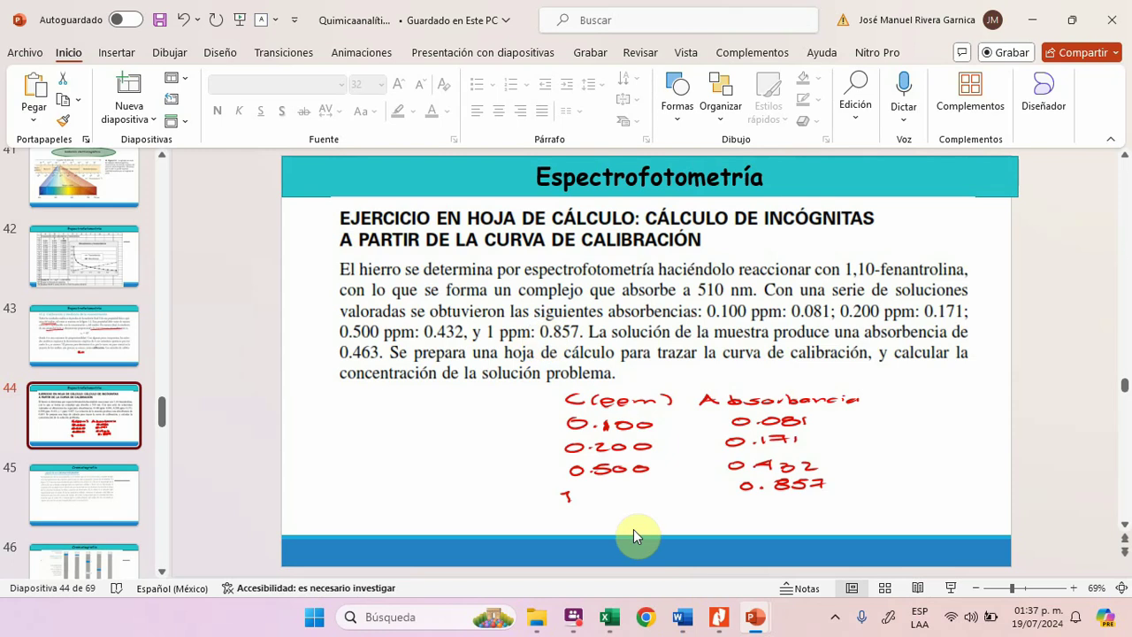
{"action": "mouse_move", "coordinate": [608, 623]}
{"action": "left_click", "coordinate": [739, 563]}
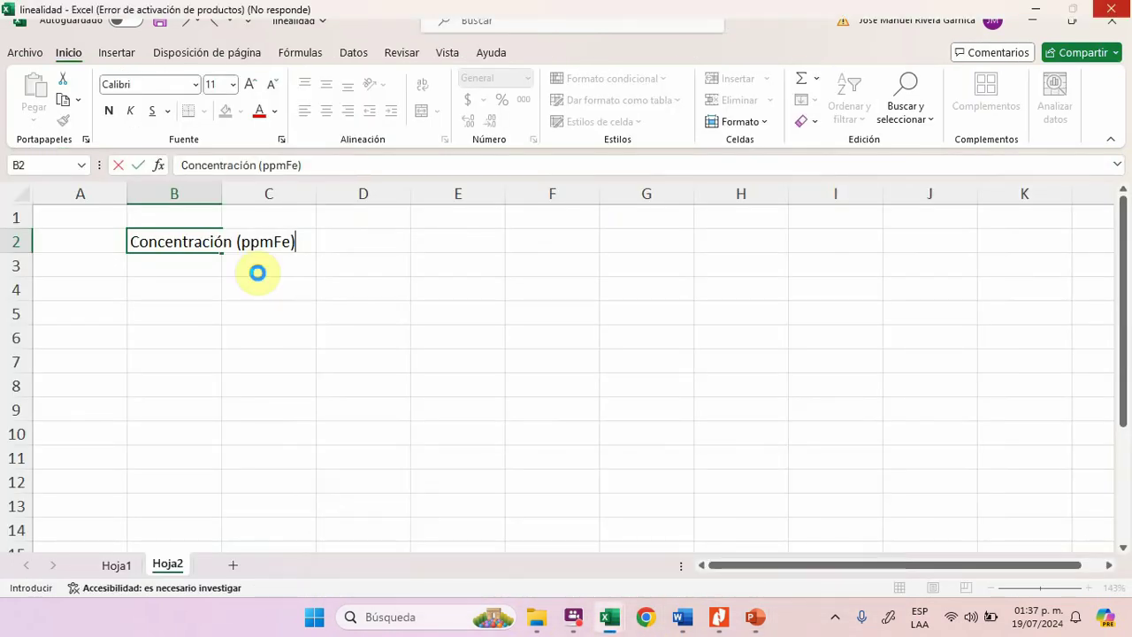
Step: Enter the heading Absorbancia in C2 and adjust the widths of columns B and C to fit their headings
{"action": "left_click", "coordinate": [269, 361]}
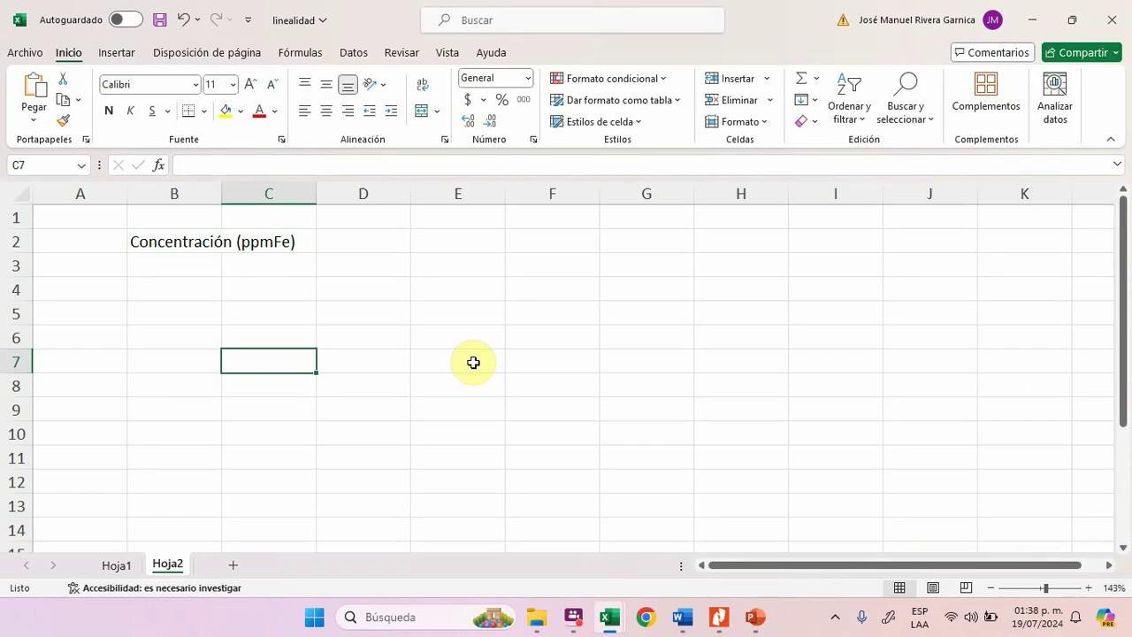
{"action": "left_click_drag", "start_coordinate": [224, 192], "coordinate": [298, 200]}
{"action": "left_click", "coordinate": [318, 231]}
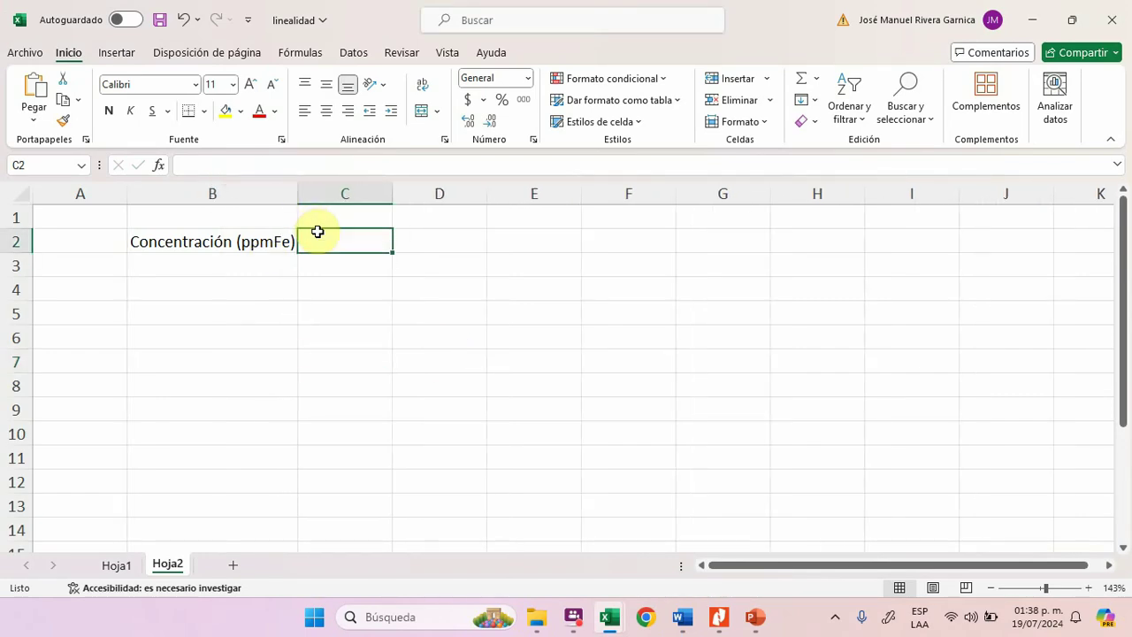
{"action": "type", "text": "Ab"}
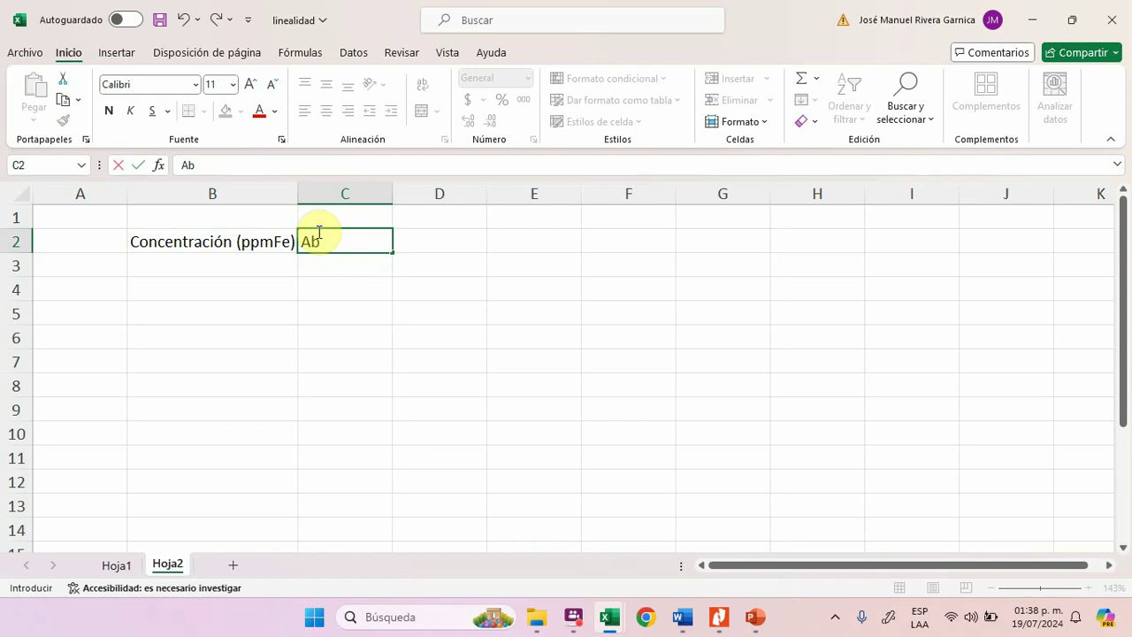
{"action": "type", "text": "sorbancia"}
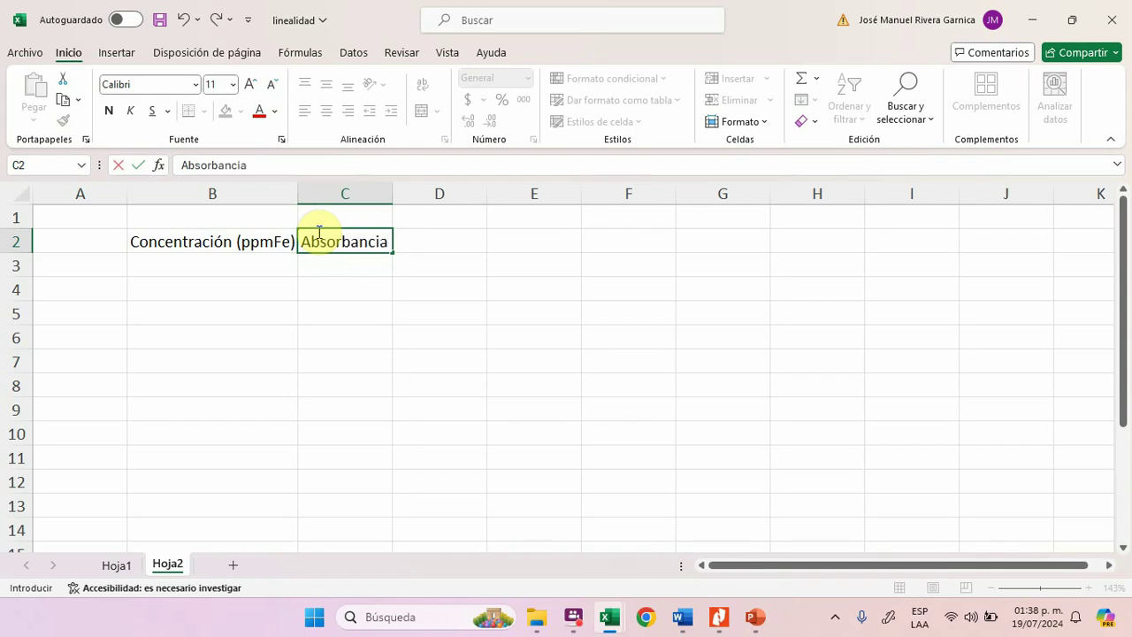
{"action": "key", "text": "Return"}
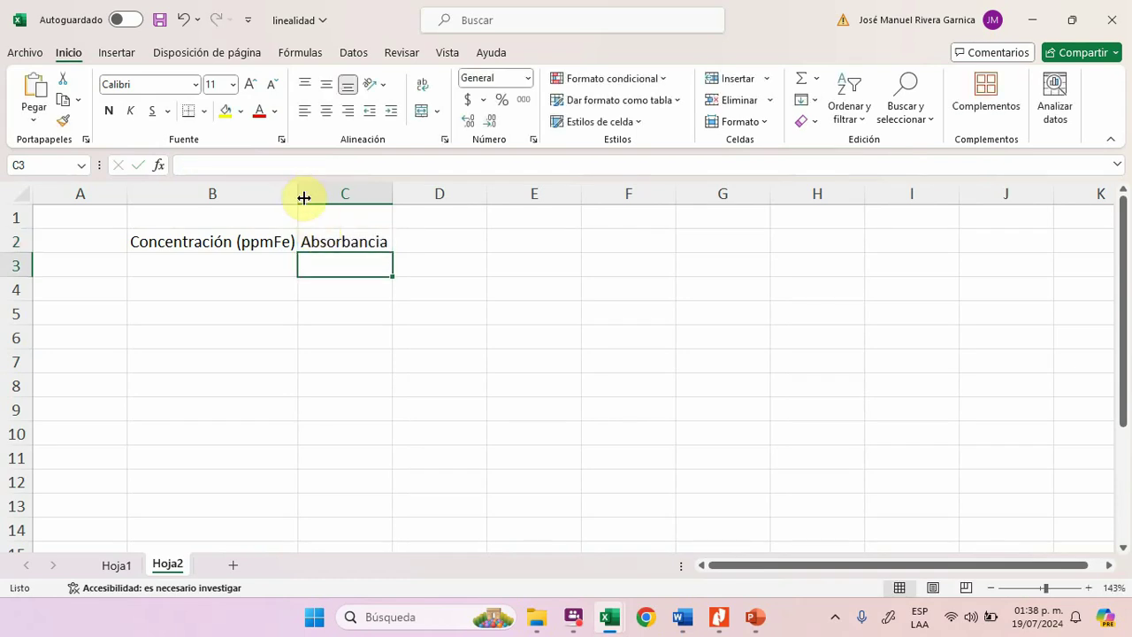
{"action": "left_click_drag", "start_coordinate": [299, 193], "coordinate": [296, 193]}
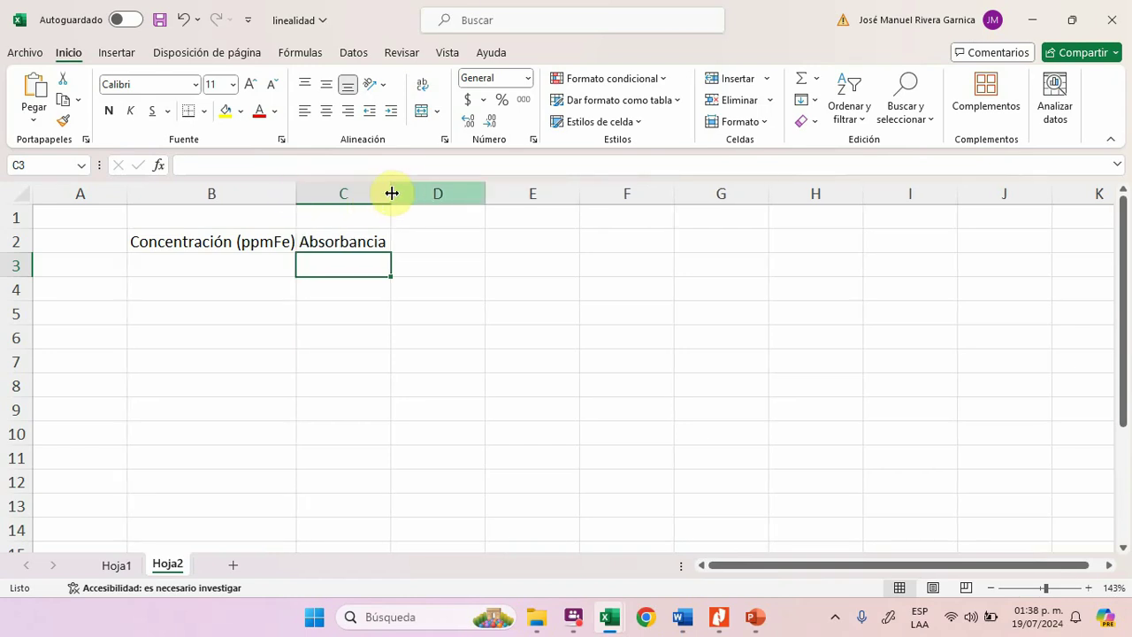
{"action": "left_click_drag", "start_coordinate": [390, 192], "coordinate": [390, 193]}
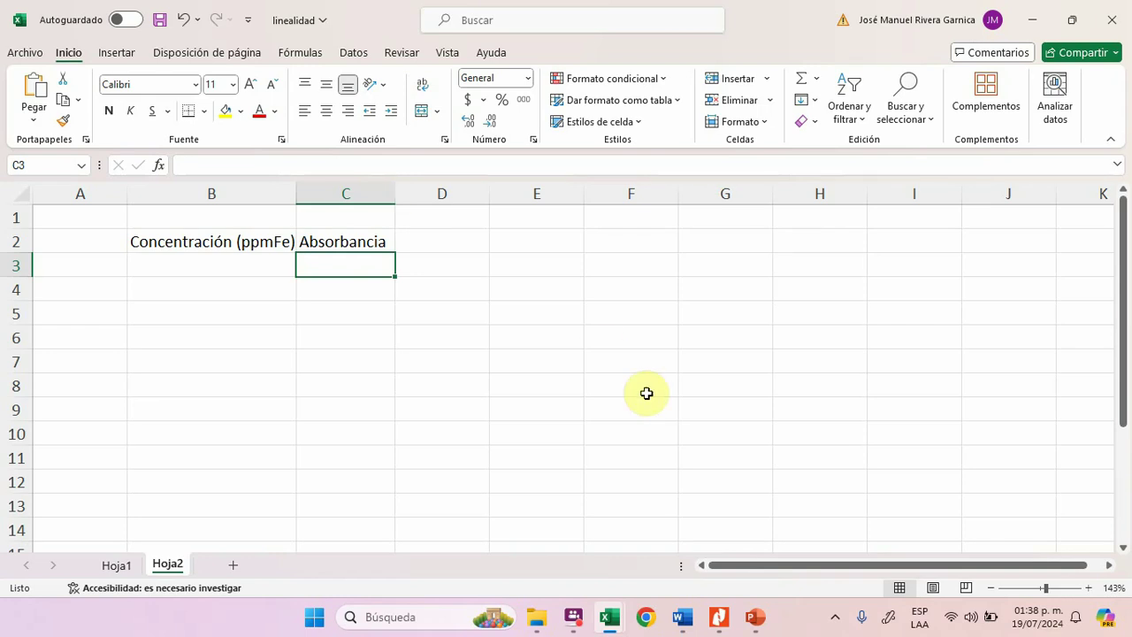
Step: Consult the exercise slide in PowerPoint, and enter the concentrations 0.100 and 0.200 in B3 and B4 of the Excel sheet
{"action": "left_click", "coordinate": [177, 283]}
{"action": "left_click", "coordinate": [200, 265]}
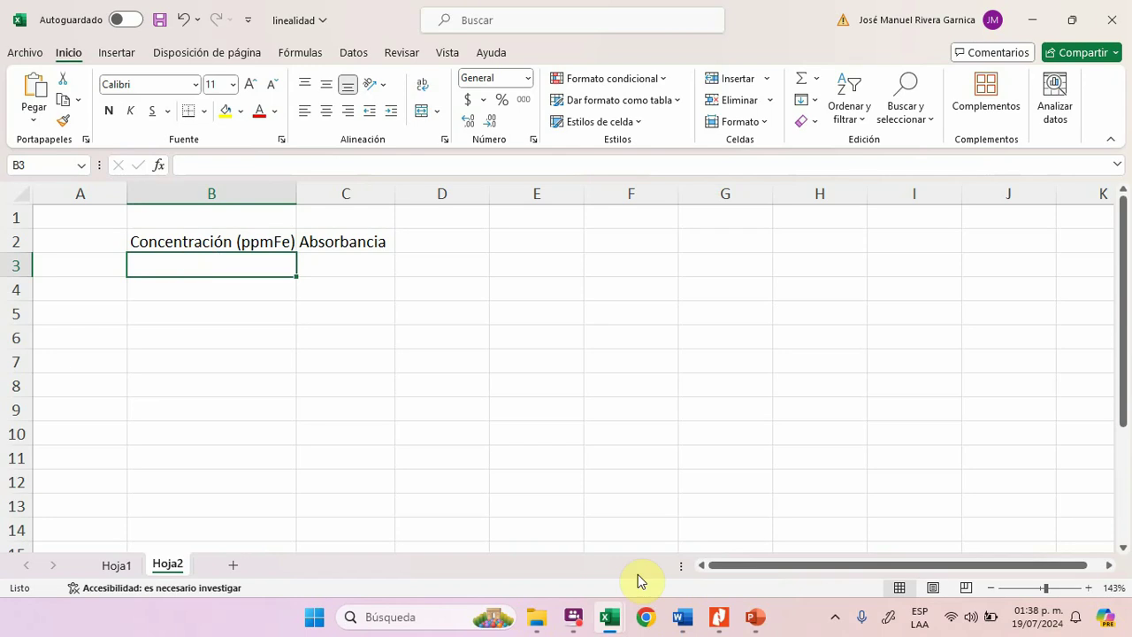
{"action": "mouse_move", "coordinate": [756, 624]}
{"action": "left_click", "coordinate": [822, 543]}
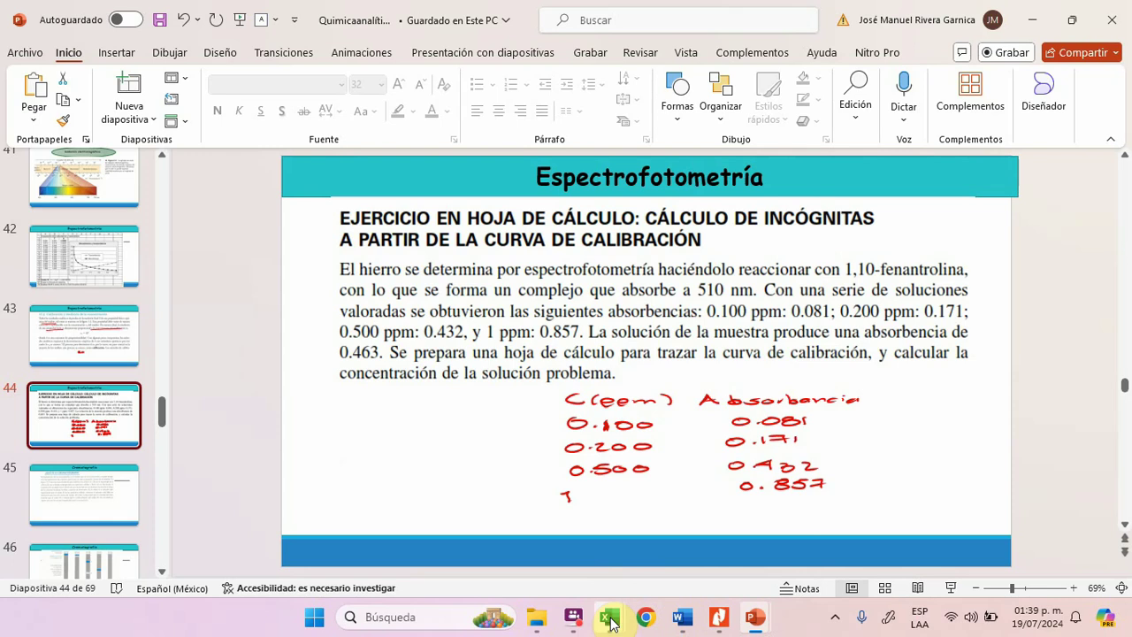
{"action": "mouse_move", "coordinate": [610, 619]}
{"action": "left_click", "coordinate": [748, 567]}
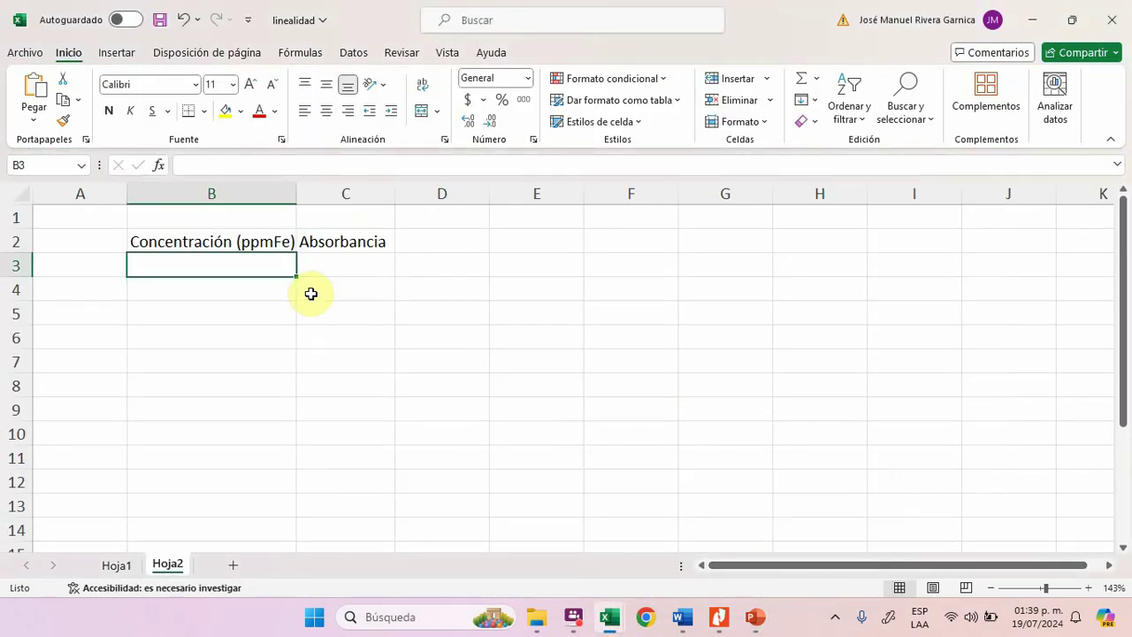
{"action": "type", "text": "0.100"}
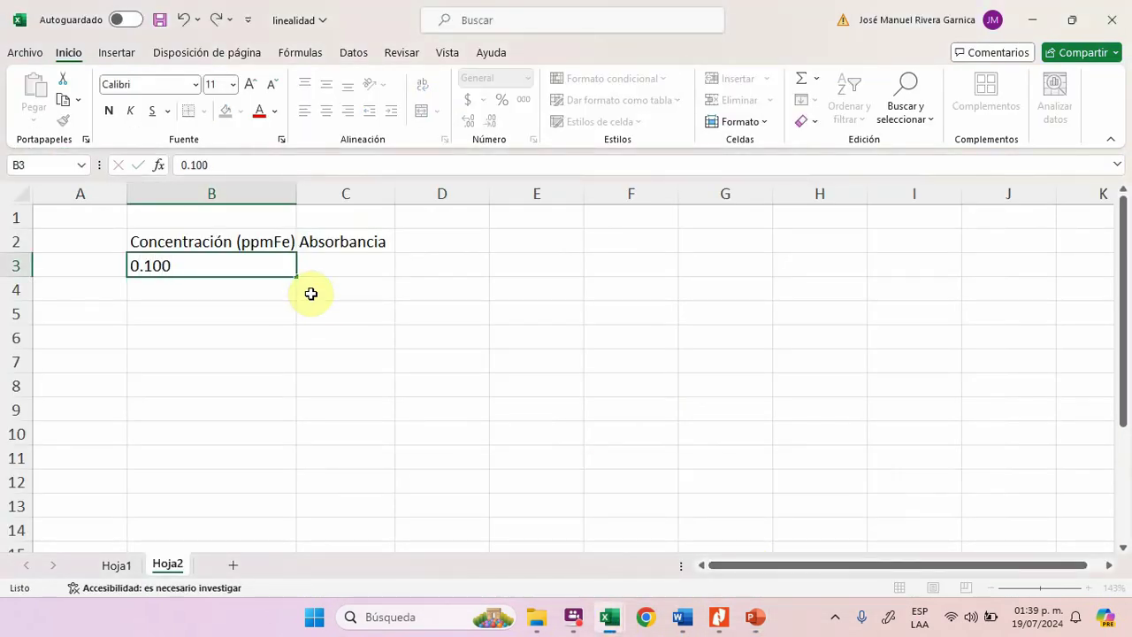
{"action": "key", "text": "Return"}
{"action": "type", "text": "0.2"}
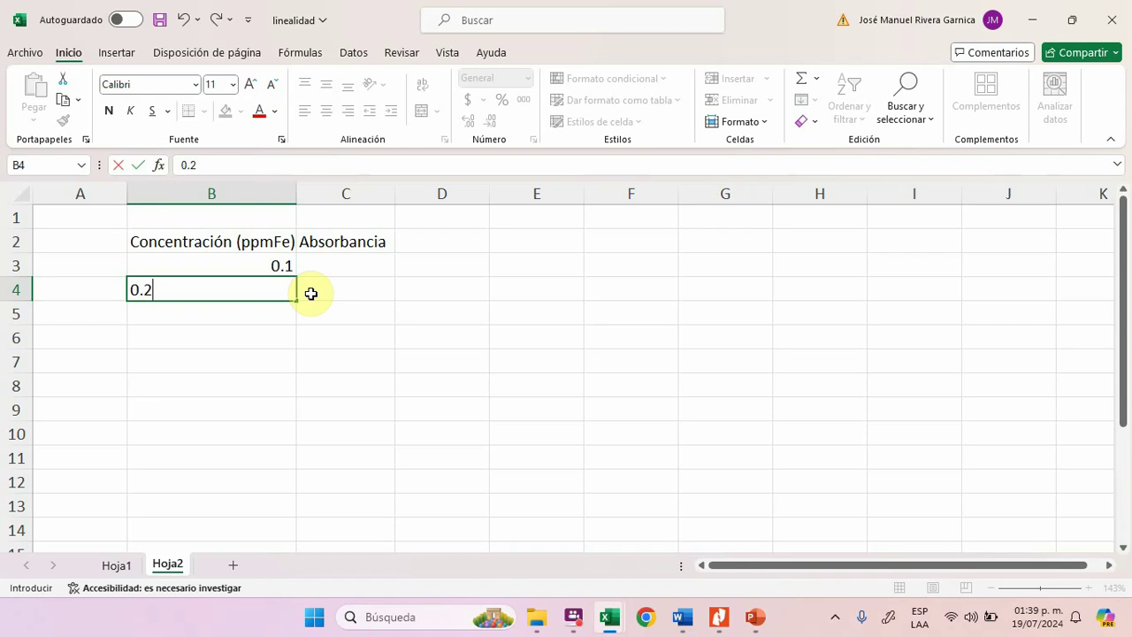
{"action": "type", "text": "00"}
{"action": "key", "text": "Return"}
Step: Check the remaining concentrations on the PowerPoint slide and enter 0.500 and 1 in B5 and B6 of the Excel sheet
{"action": "type", "text": "0."}
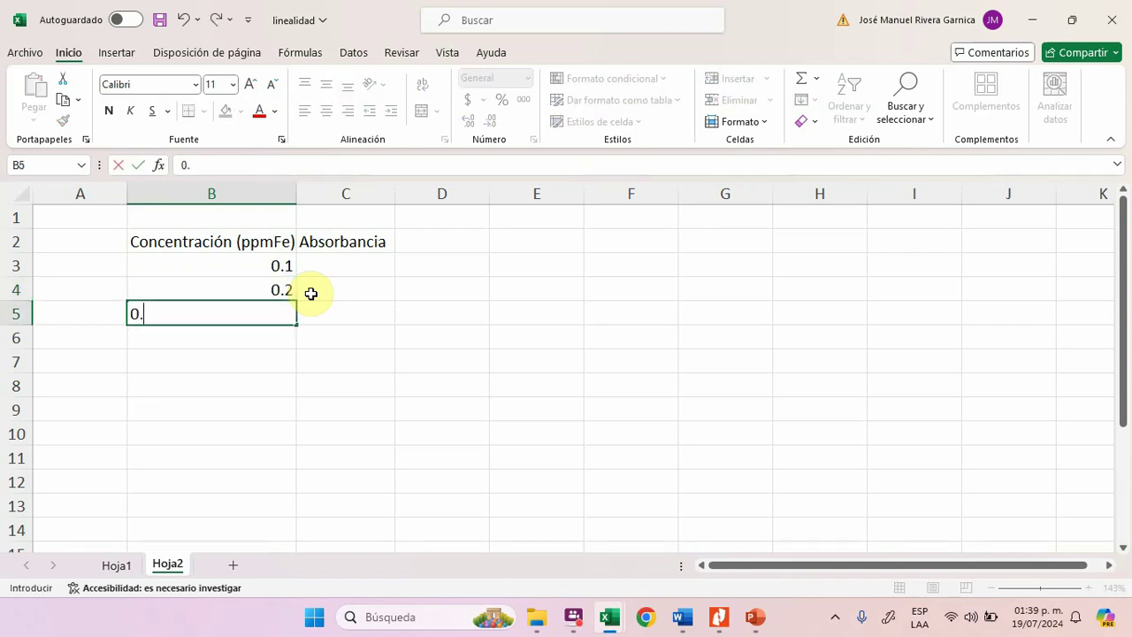
{"action": "left_click", "coordinate": [754, 617]}
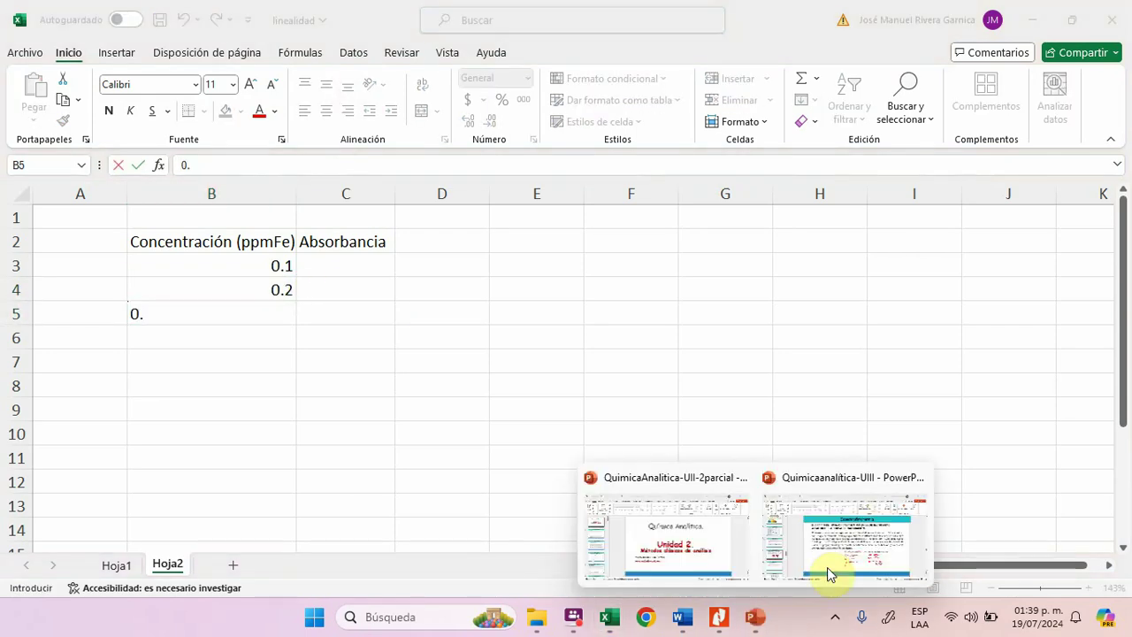
{"action": "left_click", "coordinate": [830, 562]}
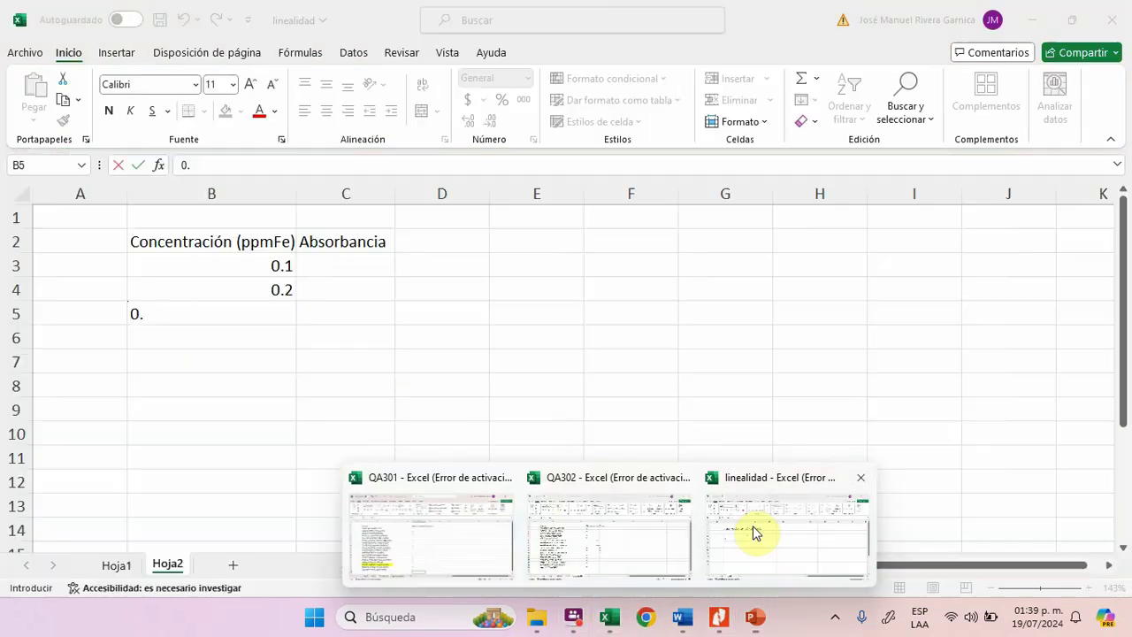
{"action": "left_click", "coordinate": [754, 531]}
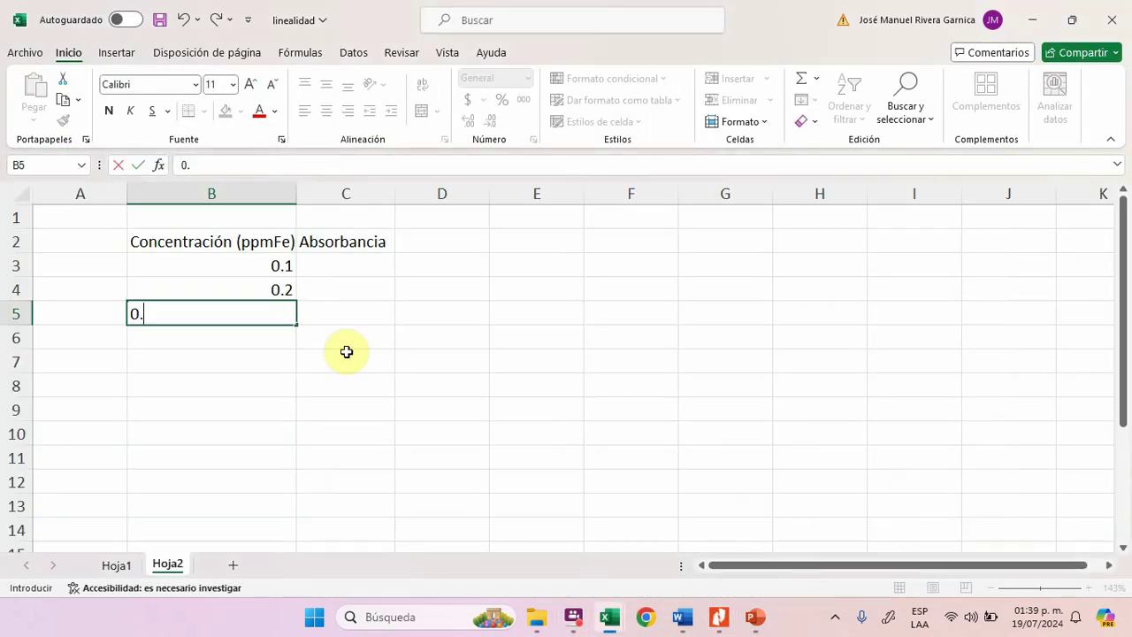
{"action": "type", "text": "500"}
{"action": "key", "text": "Return"}
{"action": "type", "text": "1"}
{"action": "key", "text": "Right"}
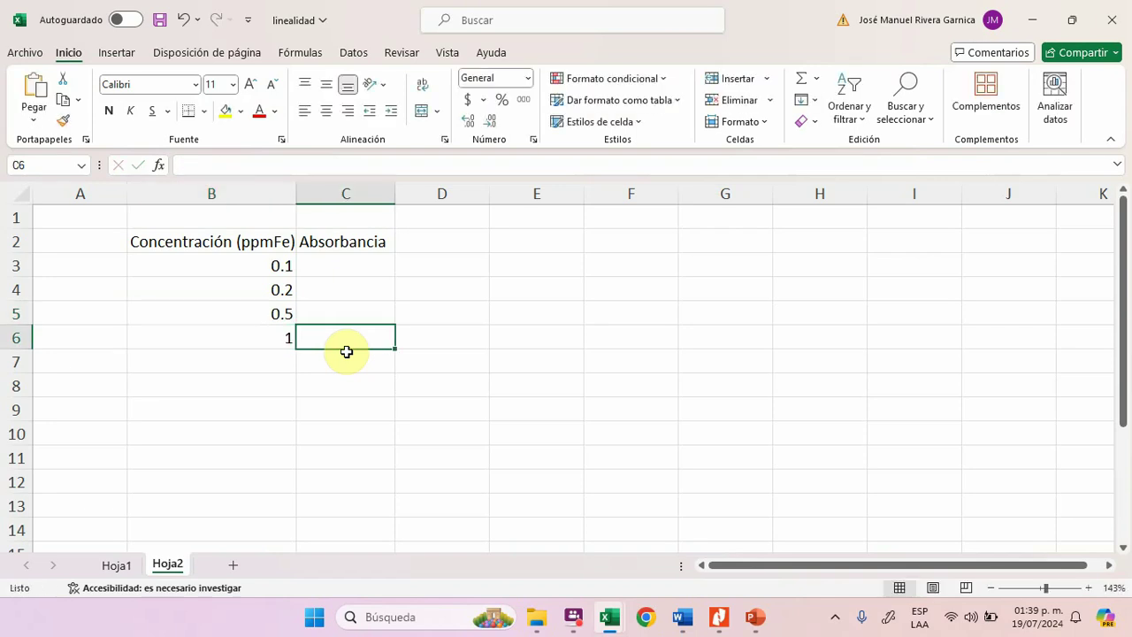
Step: Look up the absorbances on the PowerPoint slide and enter 0.081 in C3 of the Excel sheet
{"action": "key", "text": "Up"}
{"action": "key", "text": "Up"}
{"action": "key", "text": "Up"}
{"action": "mouse_move", "coordinate": [754, 617]}
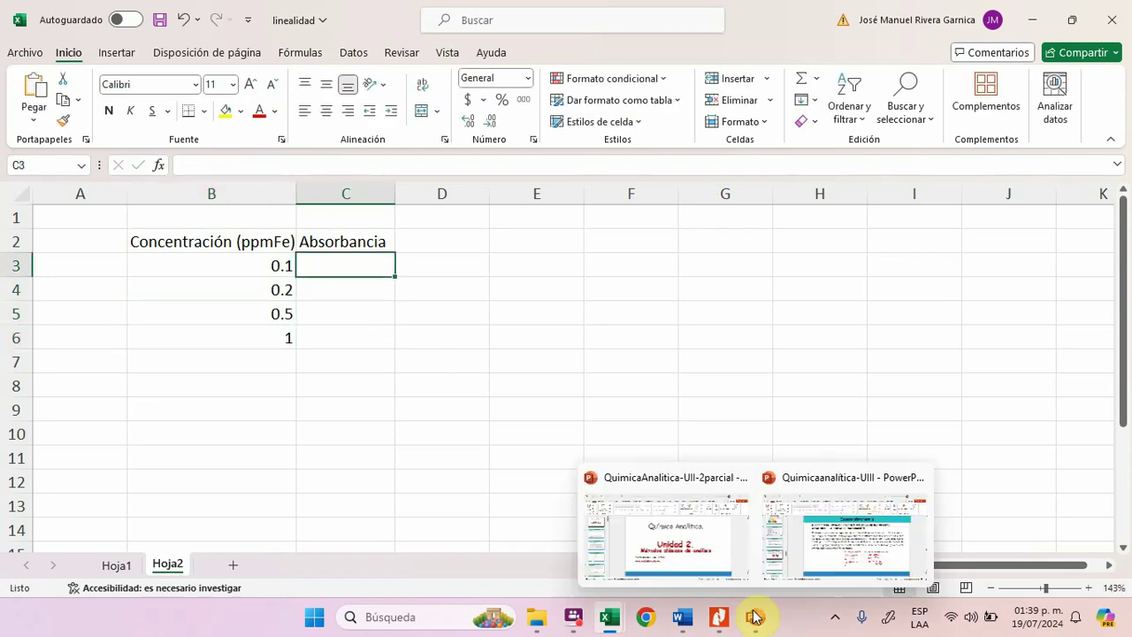
{"action": "left_click", "coordinate": [854, 542]}
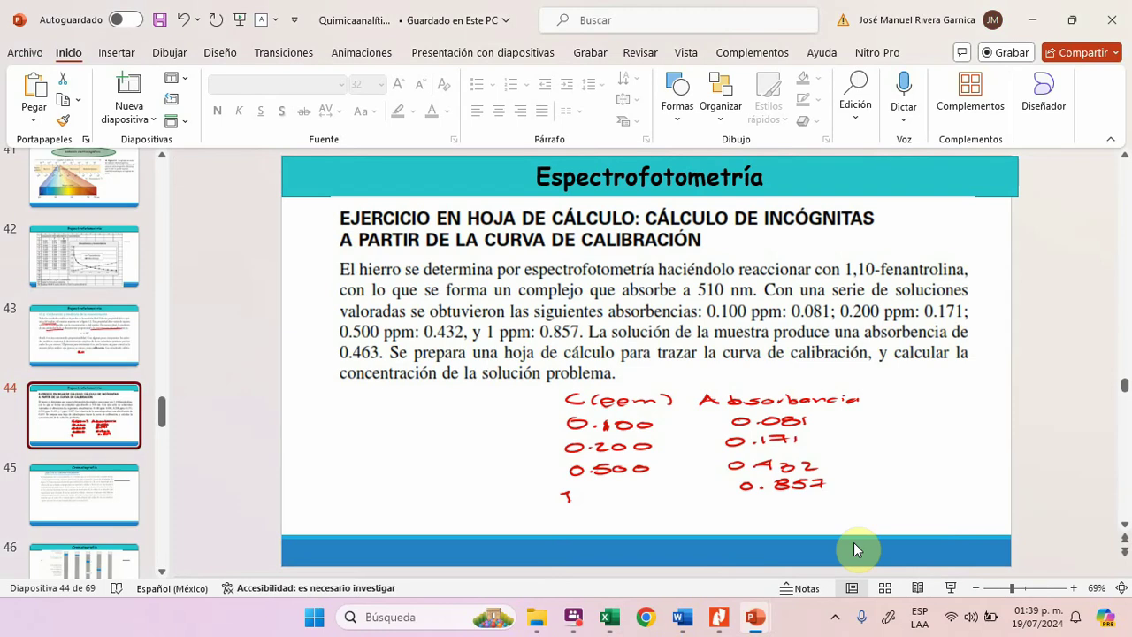
{"action": "mouse_move", "coordinate": [610, 619]}
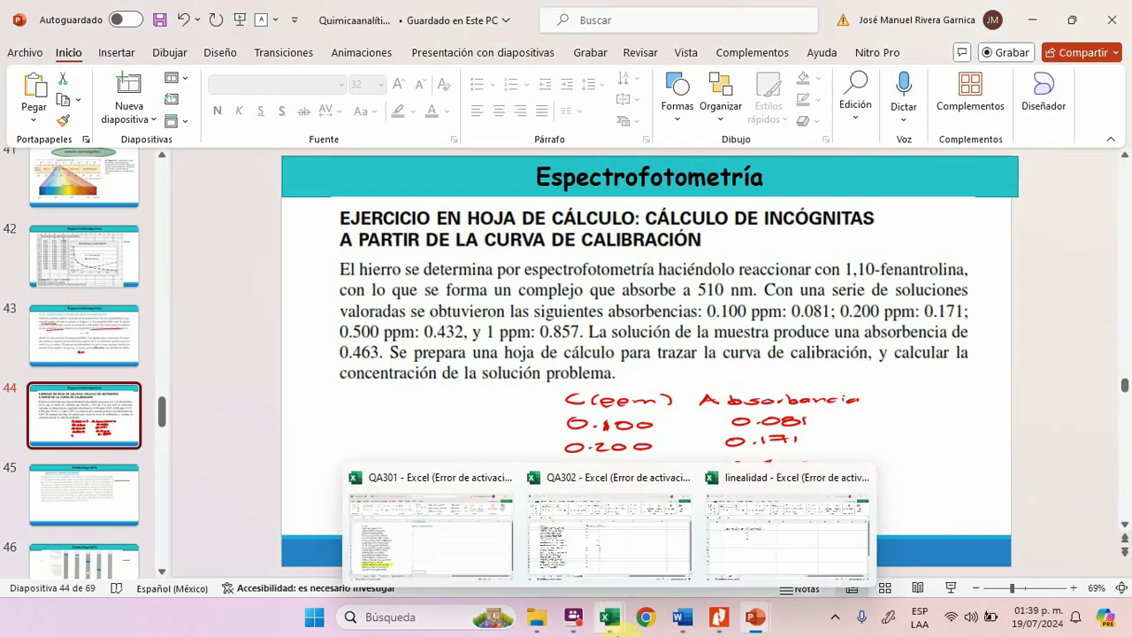
{"action": "left_click", "coordinate": [790, 563]}
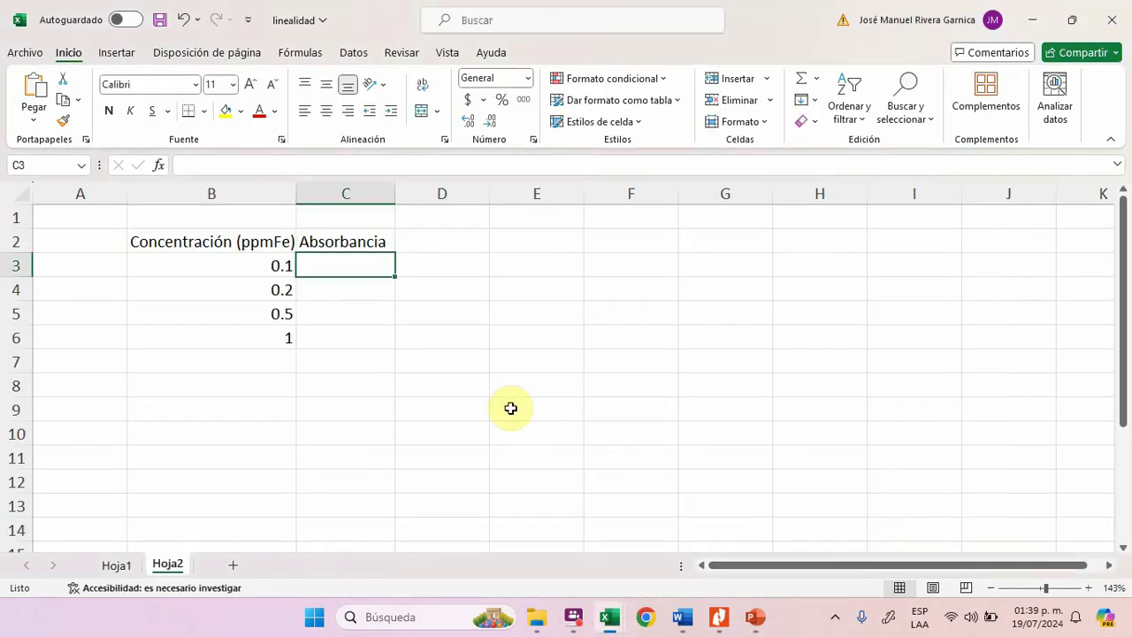
{"action": "type", "text": "0.81"}
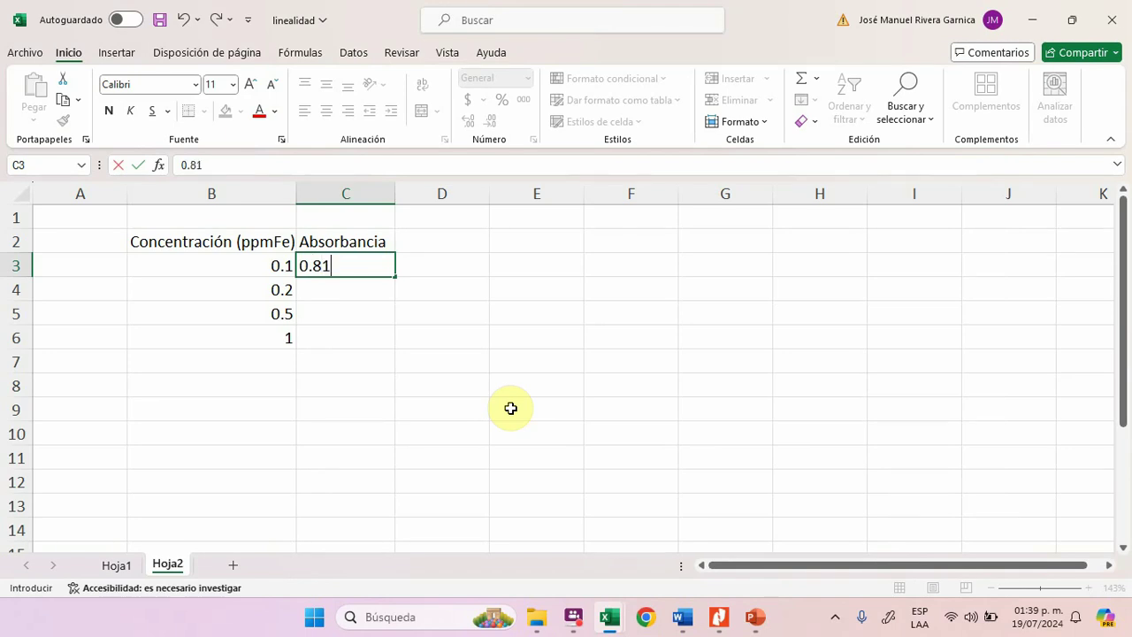
{"action": "key", "text": "Return"}
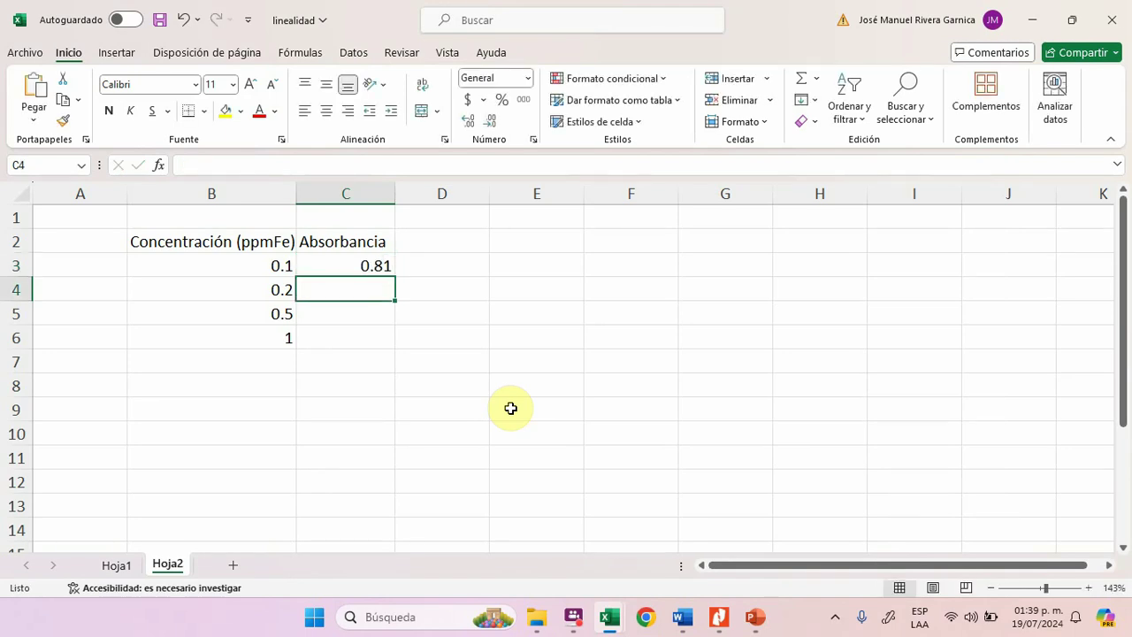
{"action": "double_click", "coordinate": [376, 266]}
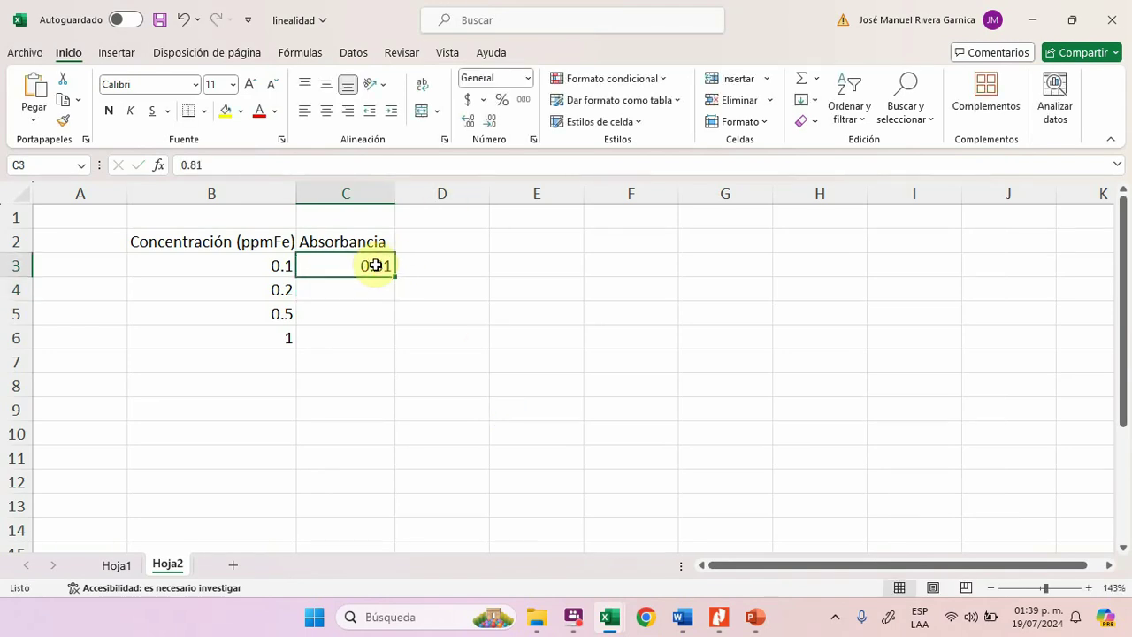
{"action": "type", "text": "0"}
{"action": "key", "text": "Return"}
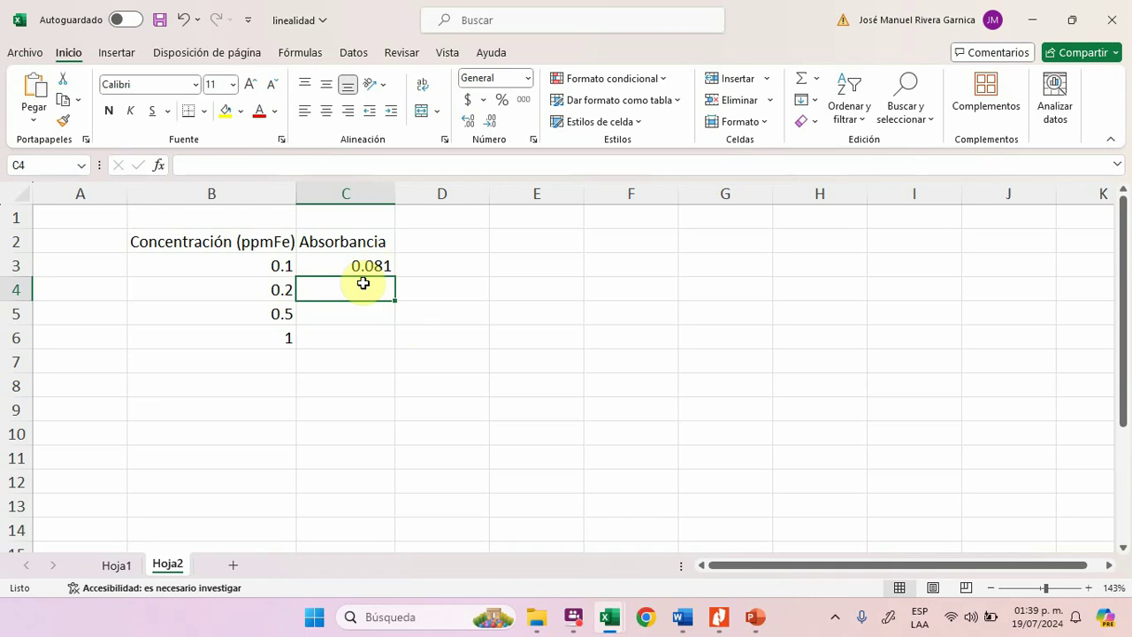
Step: Enter the absorbance 0.171 in C4, beside the 0.2 ppm concentration
{"action": "type", "text": "0."}
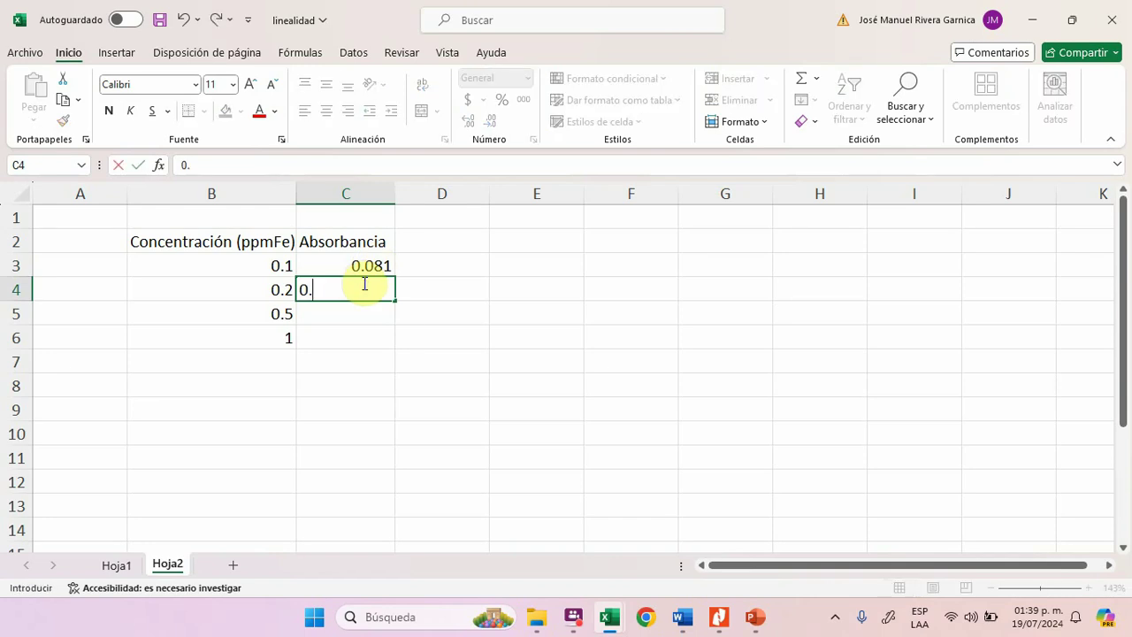
{"action": "type", "text": "71"}
{"action": "key", "text": "Left"}
{"action": "key", "text": "Left"}
{"action": "left_click", "coordinate": [379, 288]}
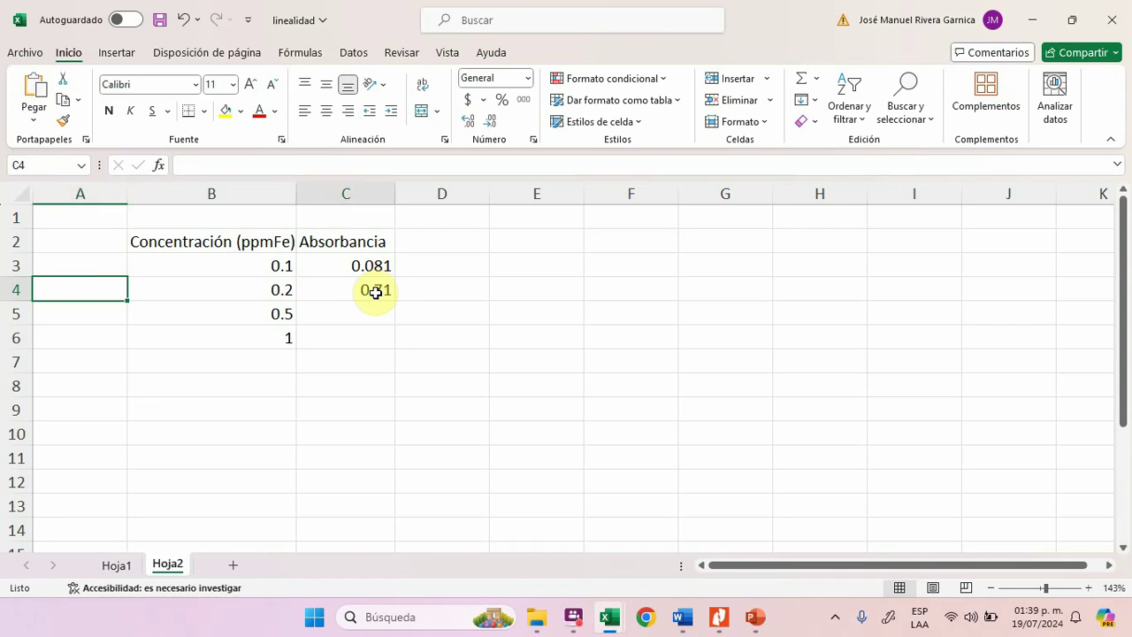
{"action": "double_click", "coordinate": [376, 292]}
{"action": "type", "text": "171"}
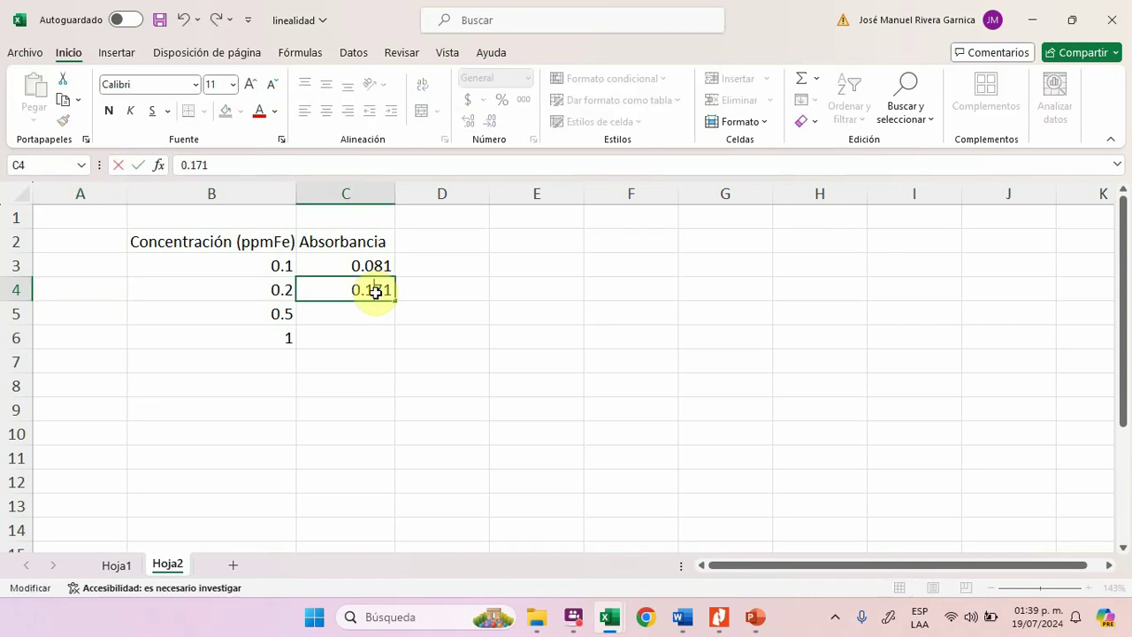
{"action": "key", "text": "Return"}
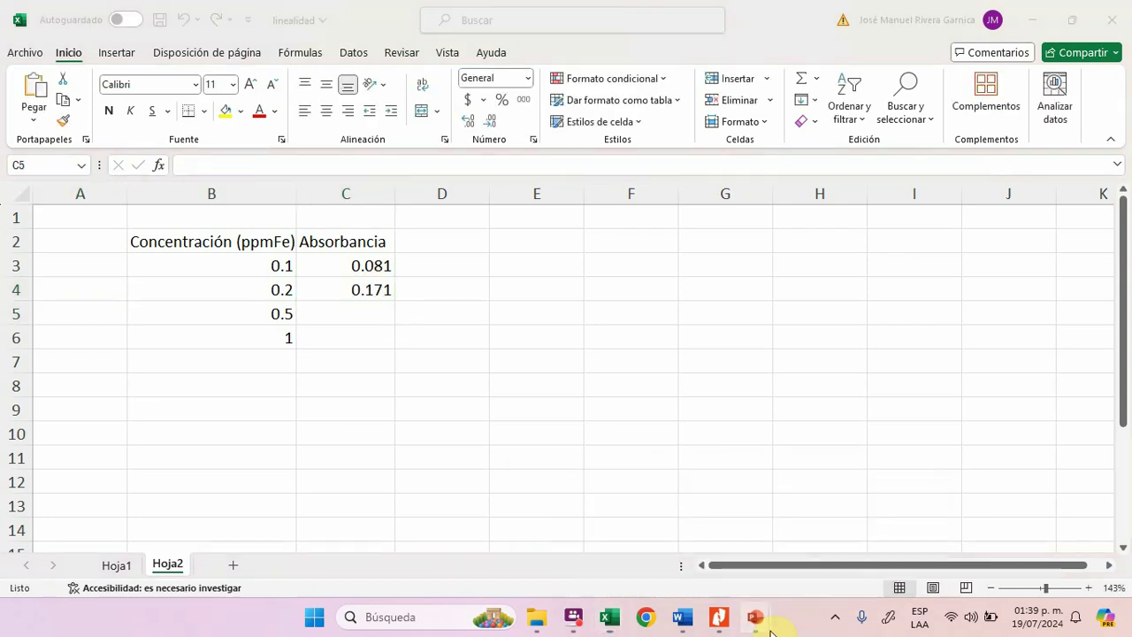
Step: Look up the 0.500 ppm absorbance on the PowerPoint slide and enter 0.432 in C5 of the Excel sheet
{"action": "mouse_move", "coordinate": [755, 617]}
{"action": "left_click", "coordinate": [837, 550]}
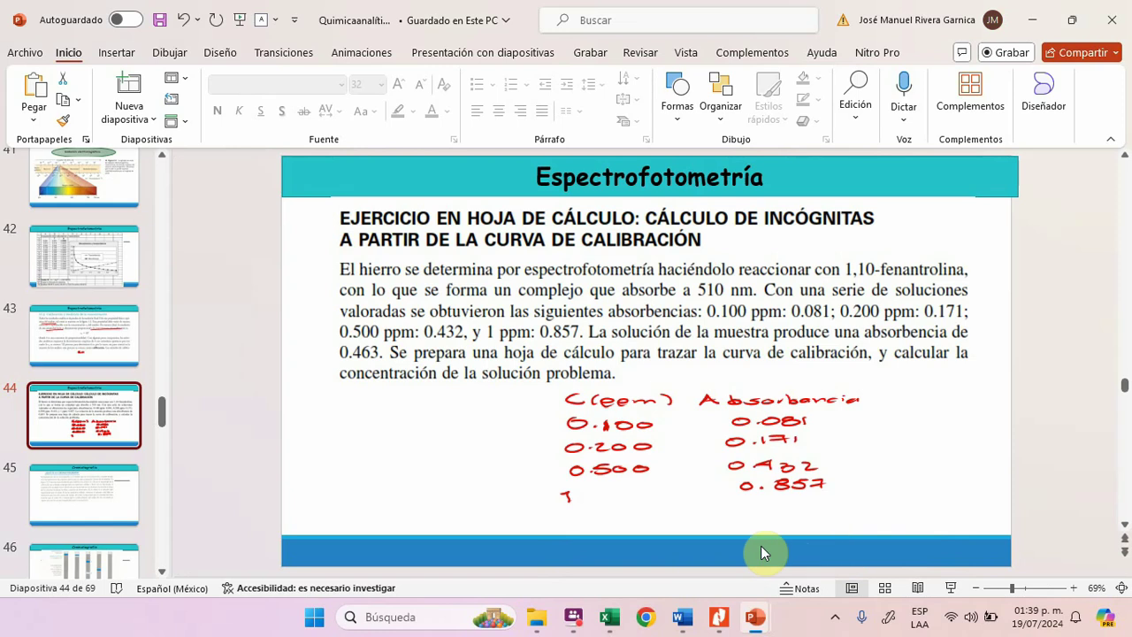
{"action": "mouse_move", "coordinate": [610, 624]}
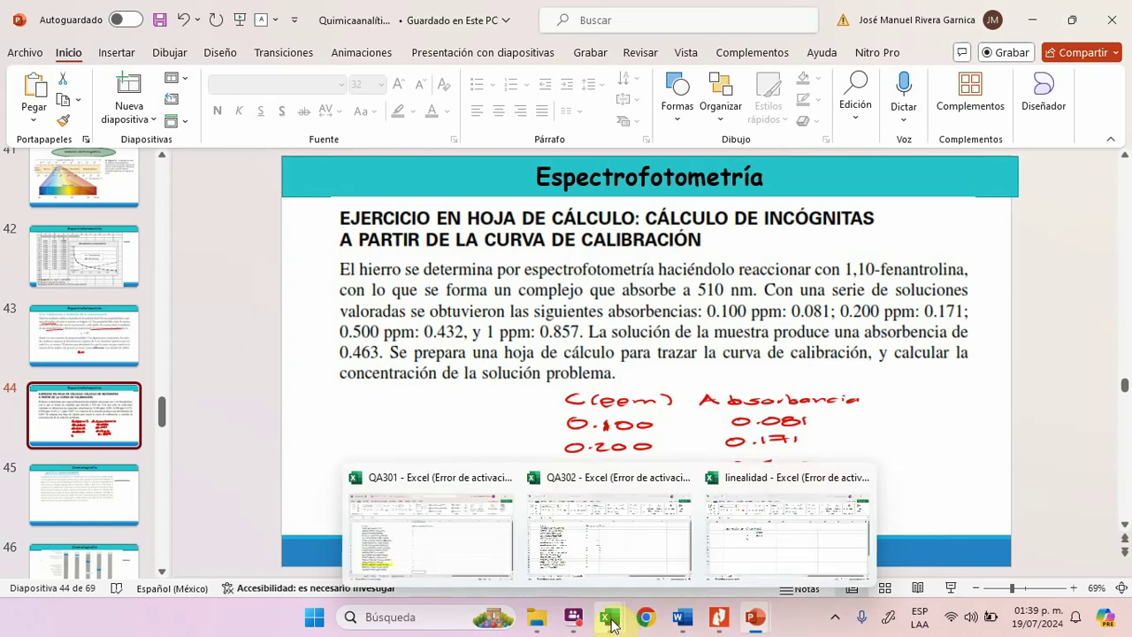
{"action": "left_click", "coordinate": [768, 542]}
{"action": "type", "text": "0.47"}
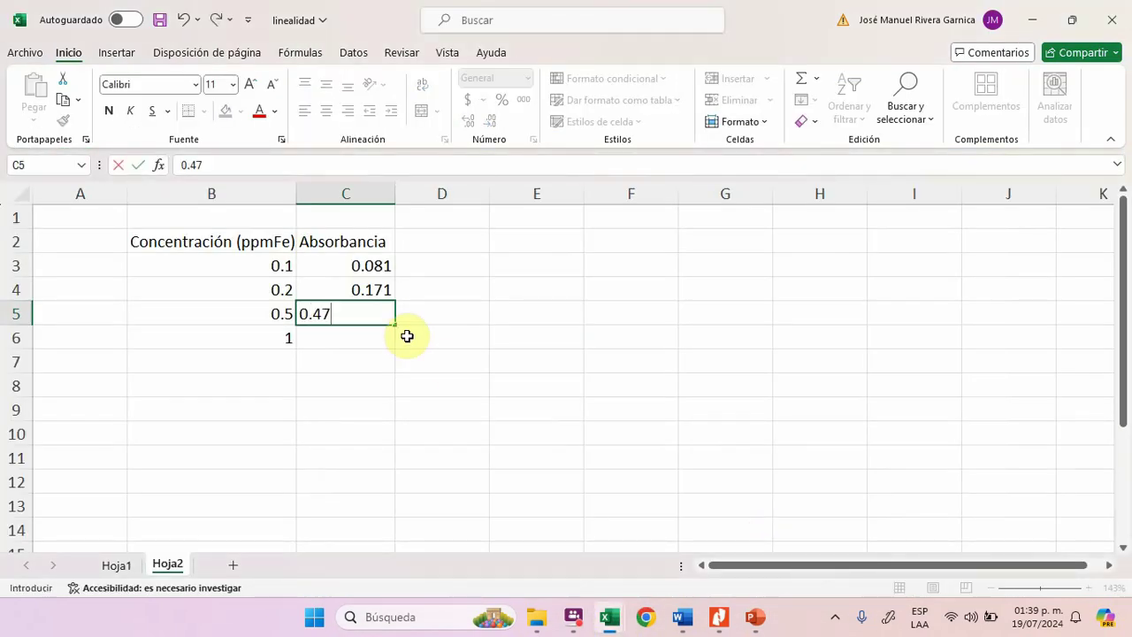
{"action": "key", "text": "BackSpace"}
{"action": "type", "text": "32"}
{"action": "key", "text": "Return"}
Step: Check the 1 ppm absorbance on the PowerPoint slide and enter 0.857 in C6 of the Excel sheet
{"action": "mouse_move", "coordinate": [737, 606]}
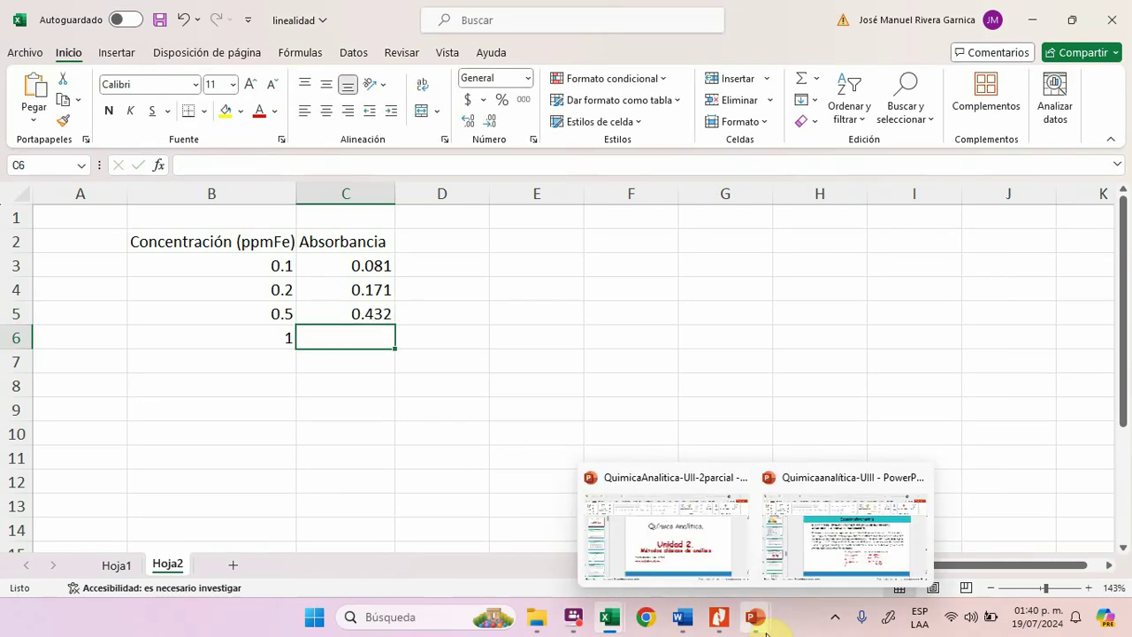
{"action": "left_click", "coordinate": [816, 541]}
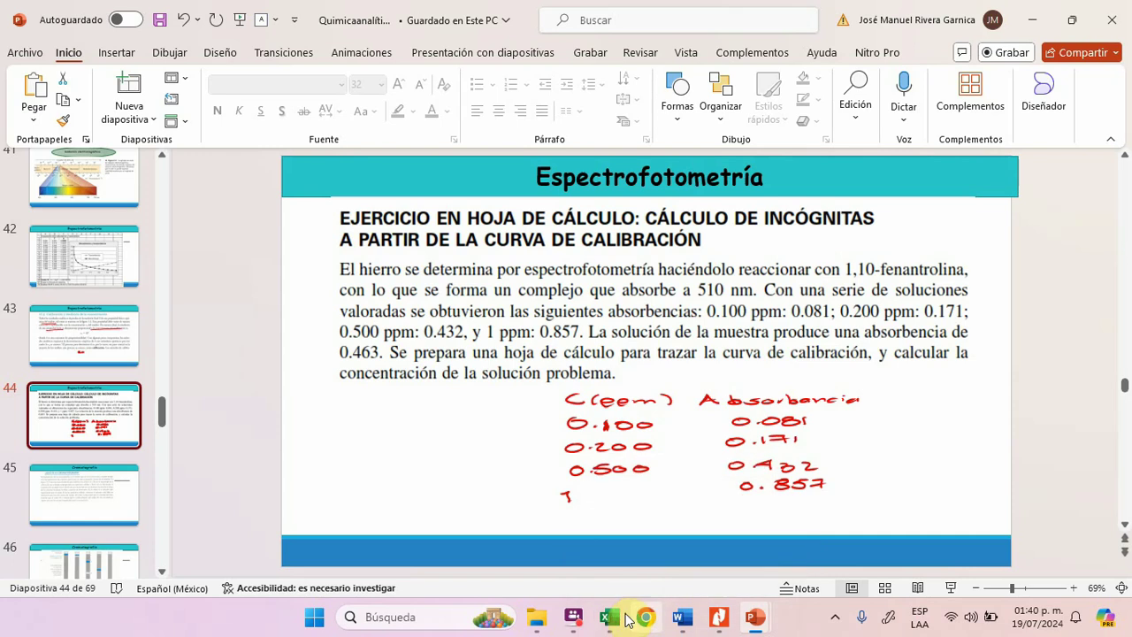
{"action": "mouse_move", "coordinate": [609, 617]}
{"action": "left_click", "coordinate": [770, 560]}
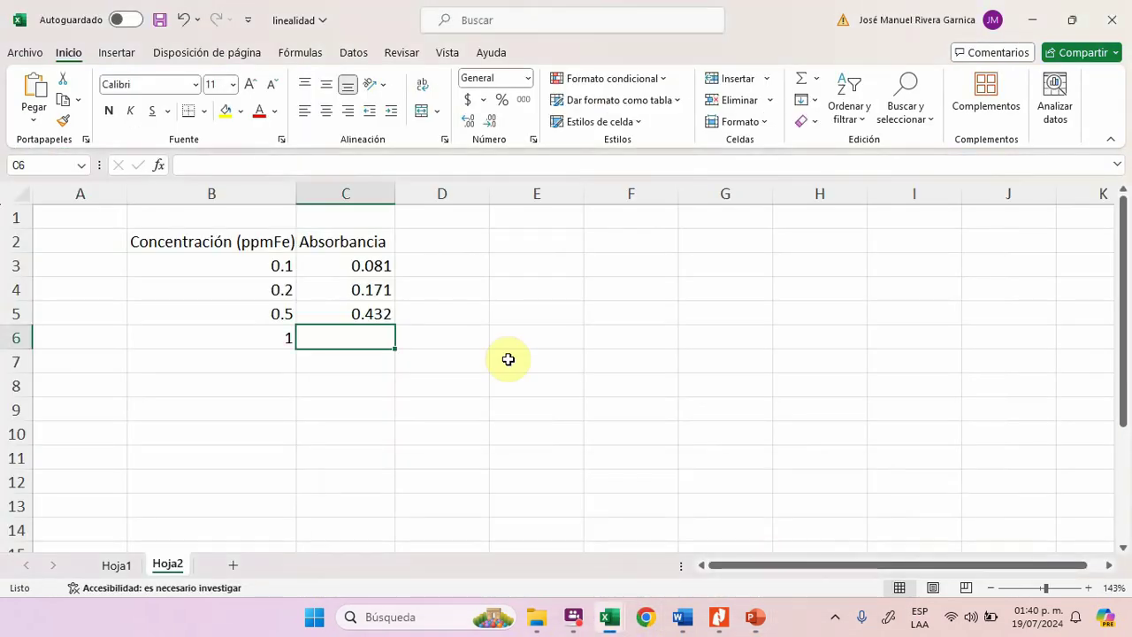
{"action": "type", "text": "0.8"}
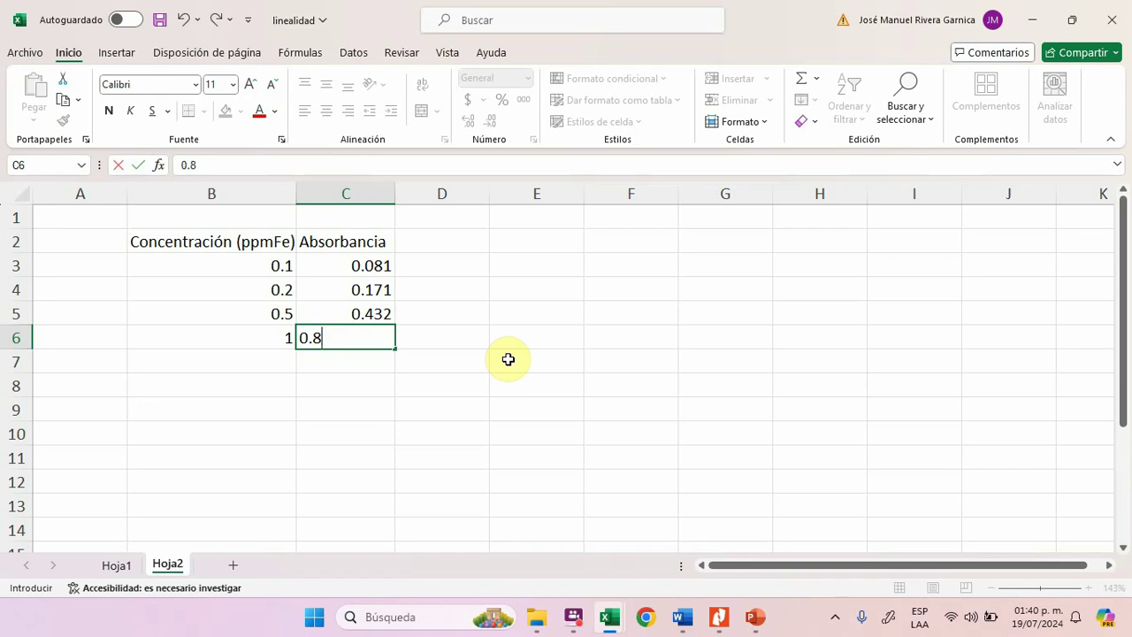
{"action": "type", "text": "52"}
{"action": "key", "text": "Return"}
{"action": "mouse_move", "coordinate": [755, 617]}
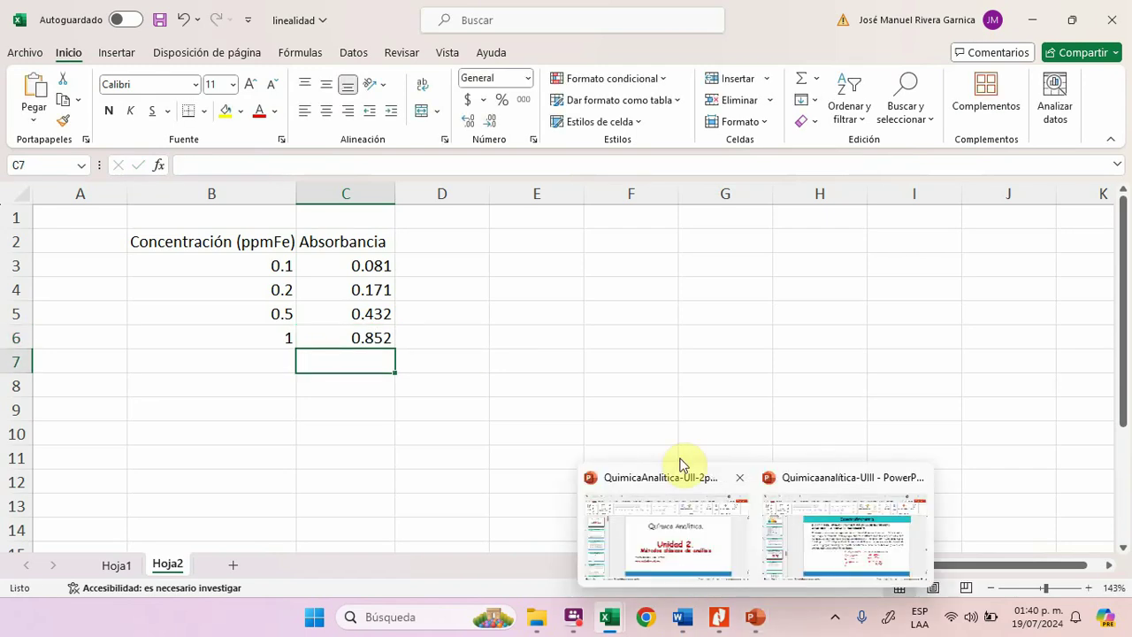
{"action": "double_click", "coordinate": [389, 337]}
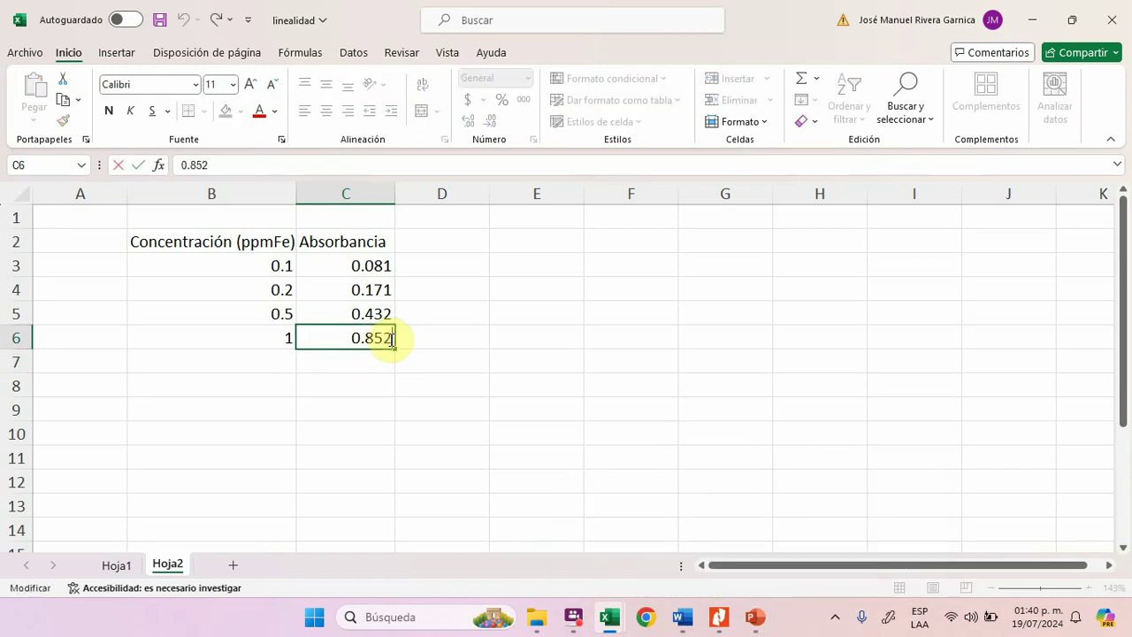
{"action": "key", "text": "BackSpace"}
{"action": "type", "text": "7"}
{"action": "key", "text": "Return"}
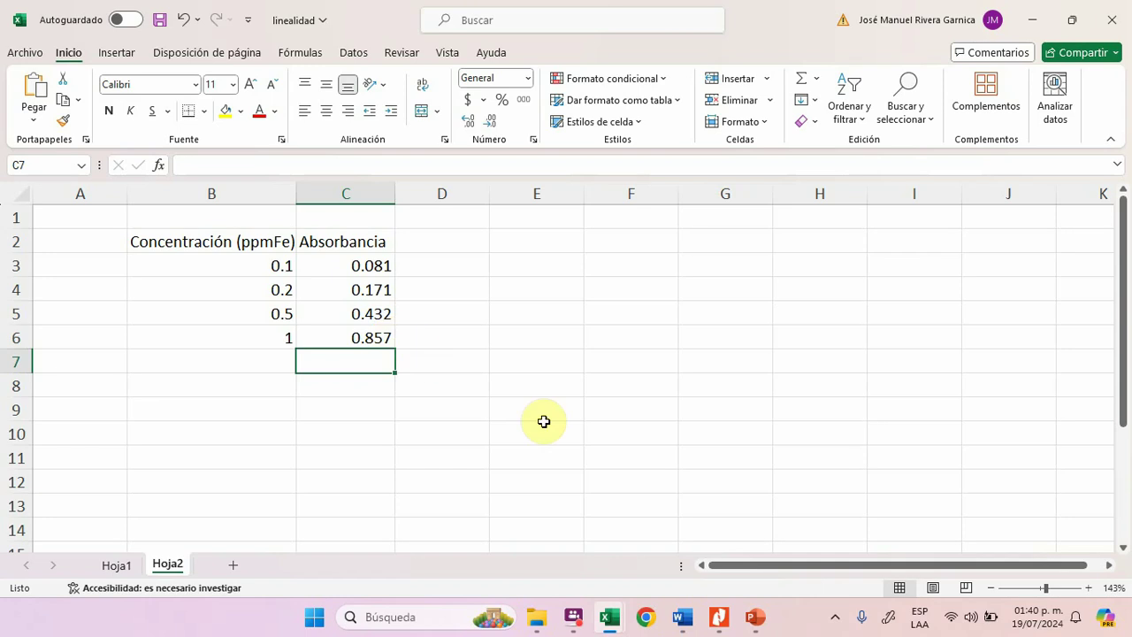
Step: Review the exercise statement on the PowerPoint slide and compare it with the concentrations and absorbances in the Excel table
{"action": "mouse_move", "coordinate": [755, 616]}
{"action": "left_click", "coordinate": [865, 536]}
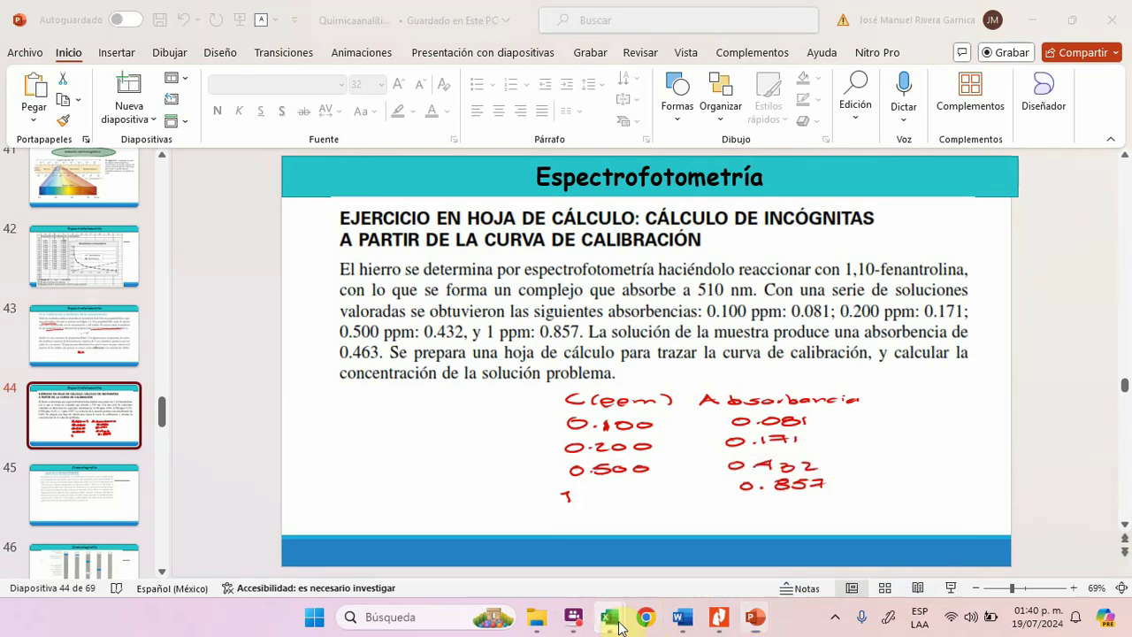
{"action": "mouse_move", "coordinate": [610, 620]}
{"action": "left_click", "coordinate": [735, 567]}
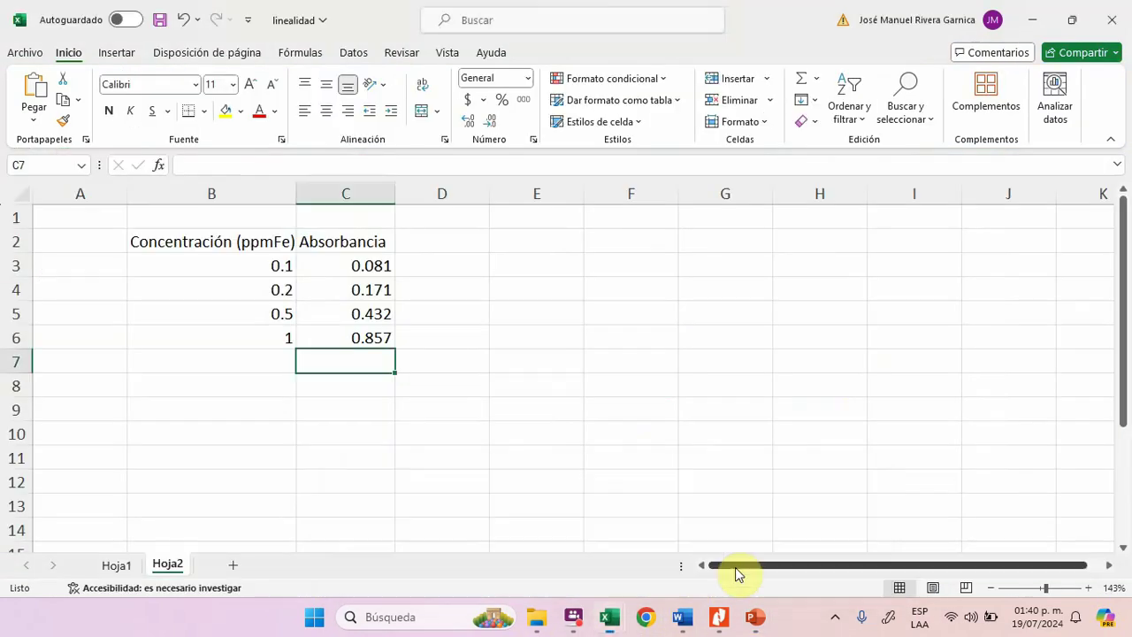
{"action": "left_click", "coordinate": [278, 243]}
{"action": "left_click", "coordinate": [265, 285]}
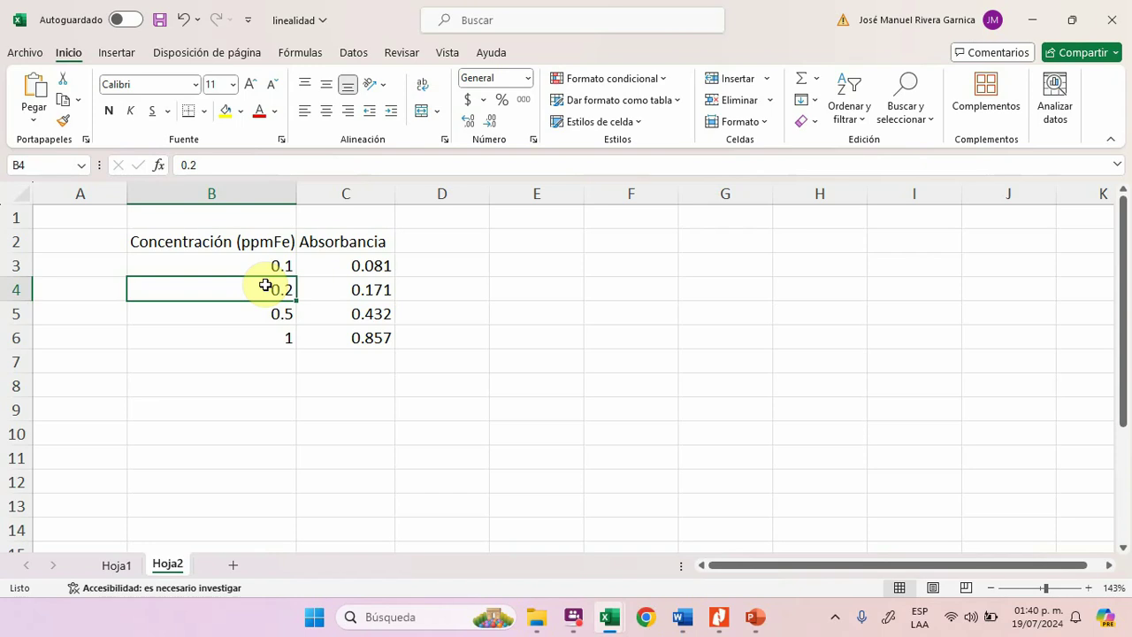
{"action": "left_click", "coordinate": [276, 263]}
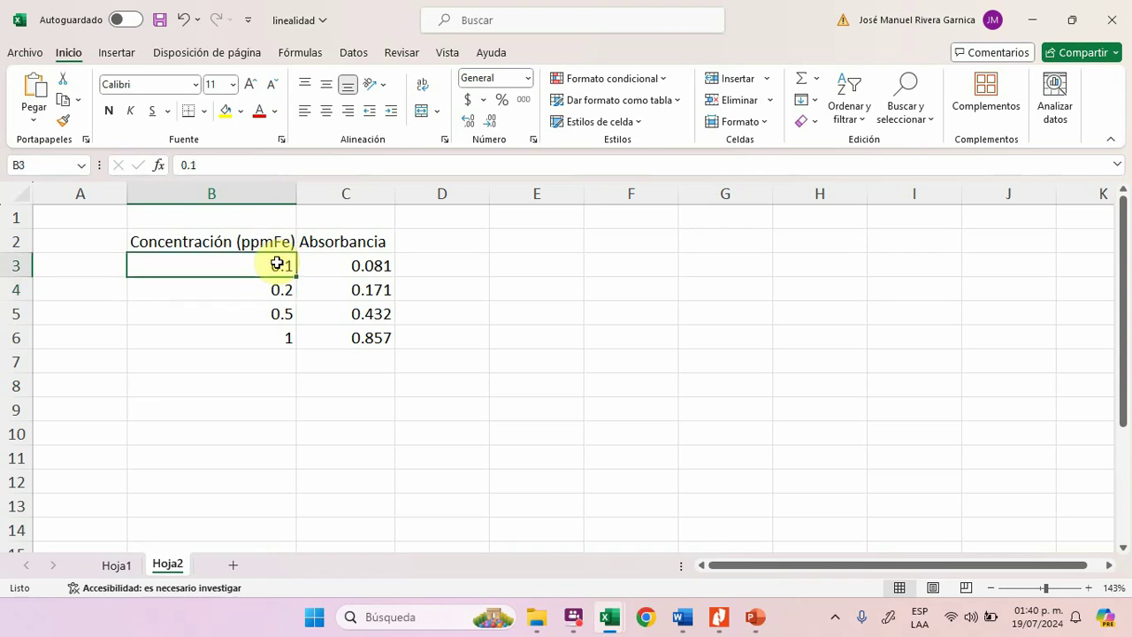
{"action": "left_click", "coordinate": [334, 264]}
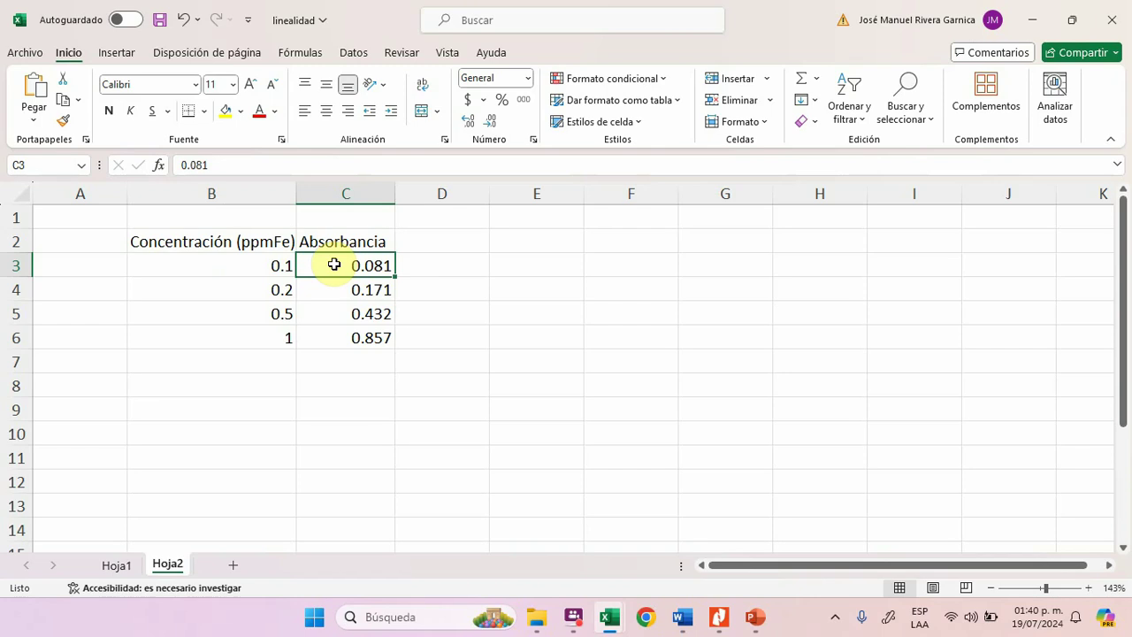
{"action": "left_click_drag", "start_coordinate": [240, 264], "coordinate": [278, 341]}
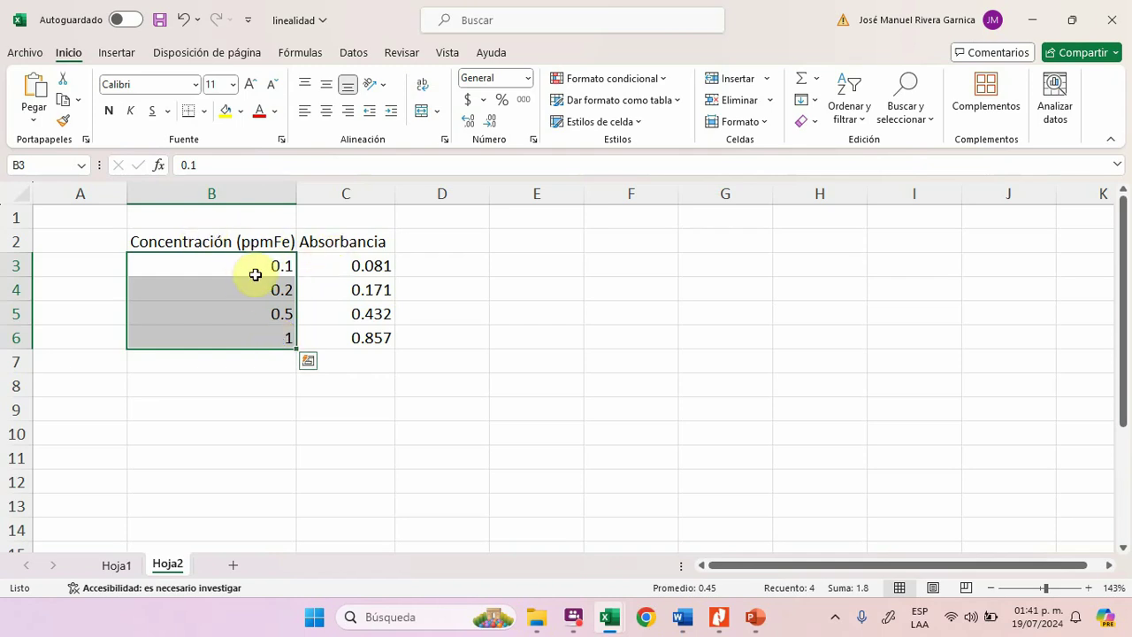
{"action": "left_click", "coordinate": [206, 267]}
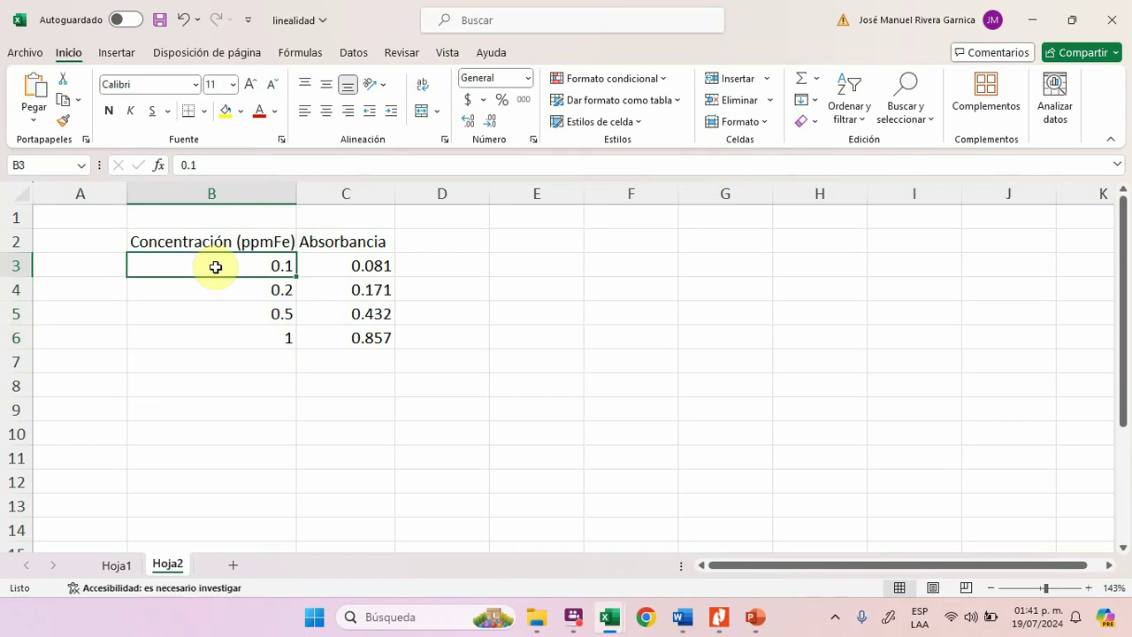
{"action": "left_click_drag", "start_coordinate": [212, 265], "coordinate": [348, 337]}
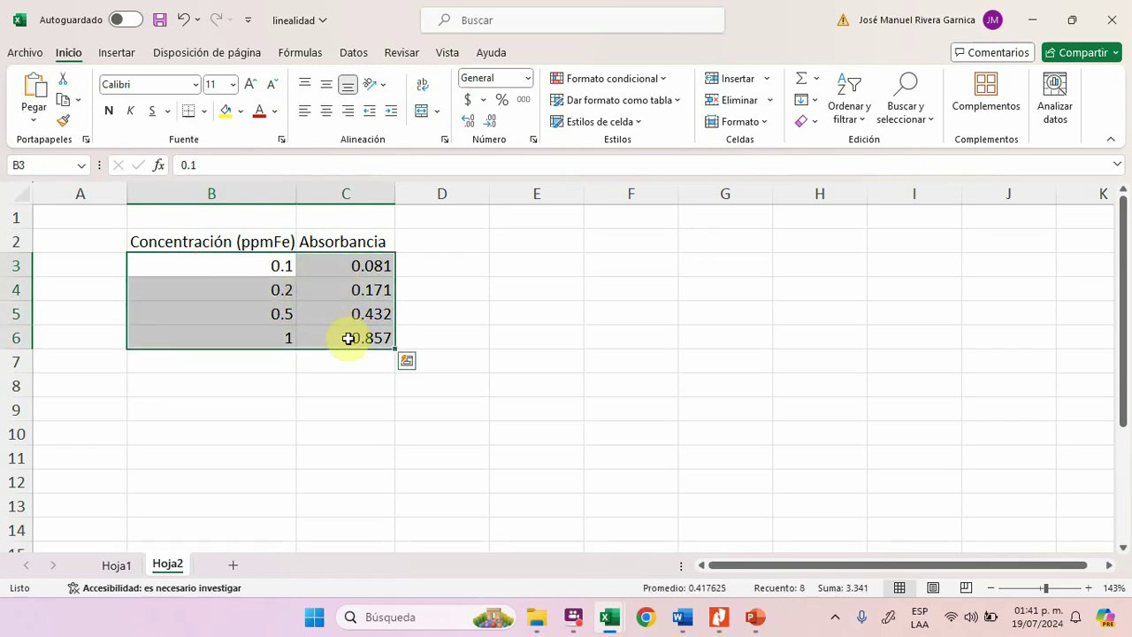
{"action": "left_click", "coordinate": [251, 271]}
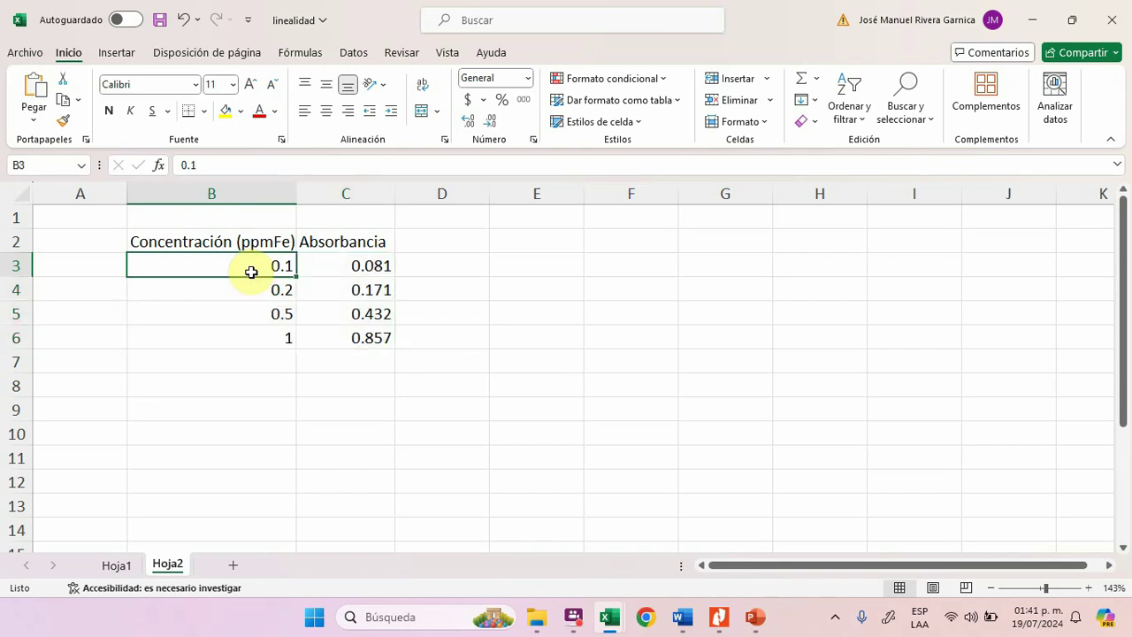
{"action": "left_click_drag", "start_coordinate": [262, 264], "coordinate": [258, 340]}
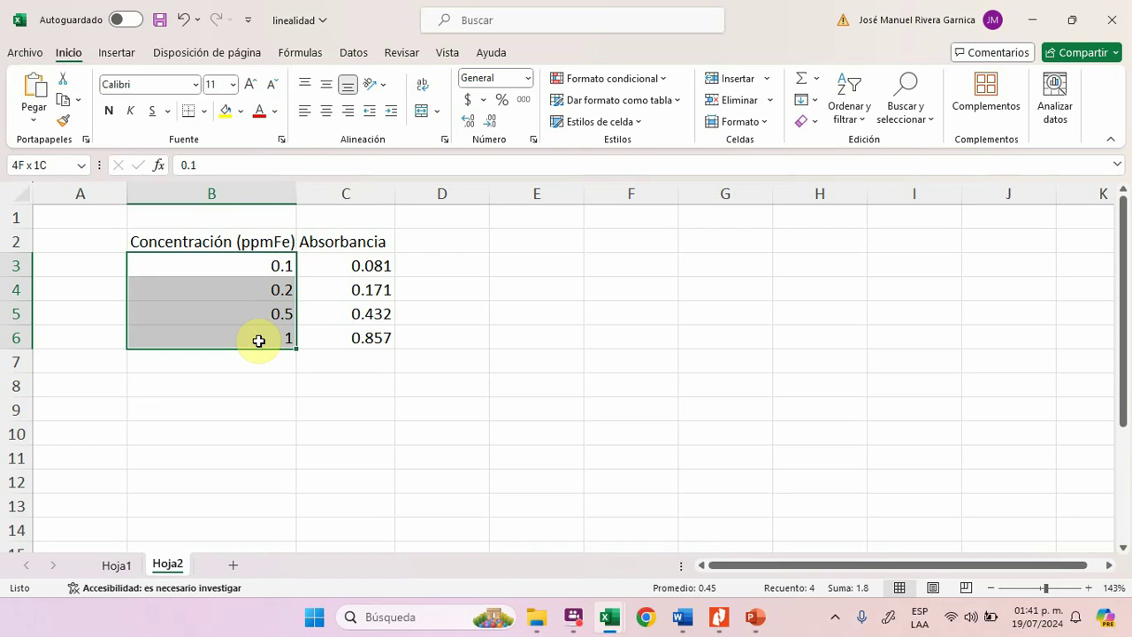
{"action": "left_click_drag", "start_coordinate": [259, 340], "coordinate": [259, 340]}
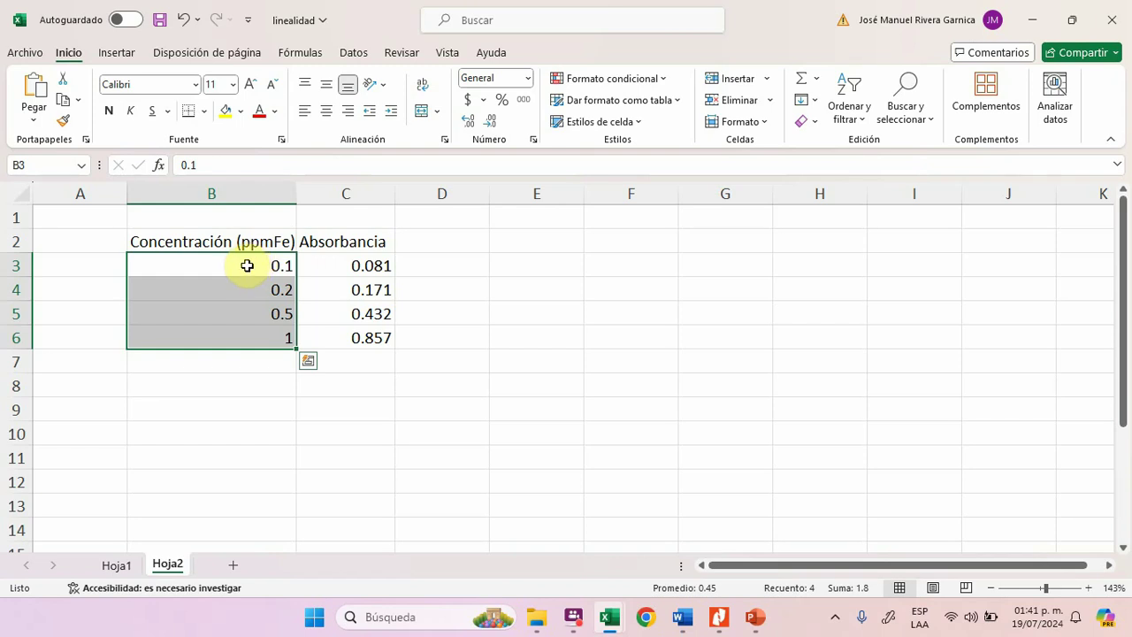
{"action": "left_click_drag", "start_coordinate": [213, 262], "coordinate": [254, 350]}
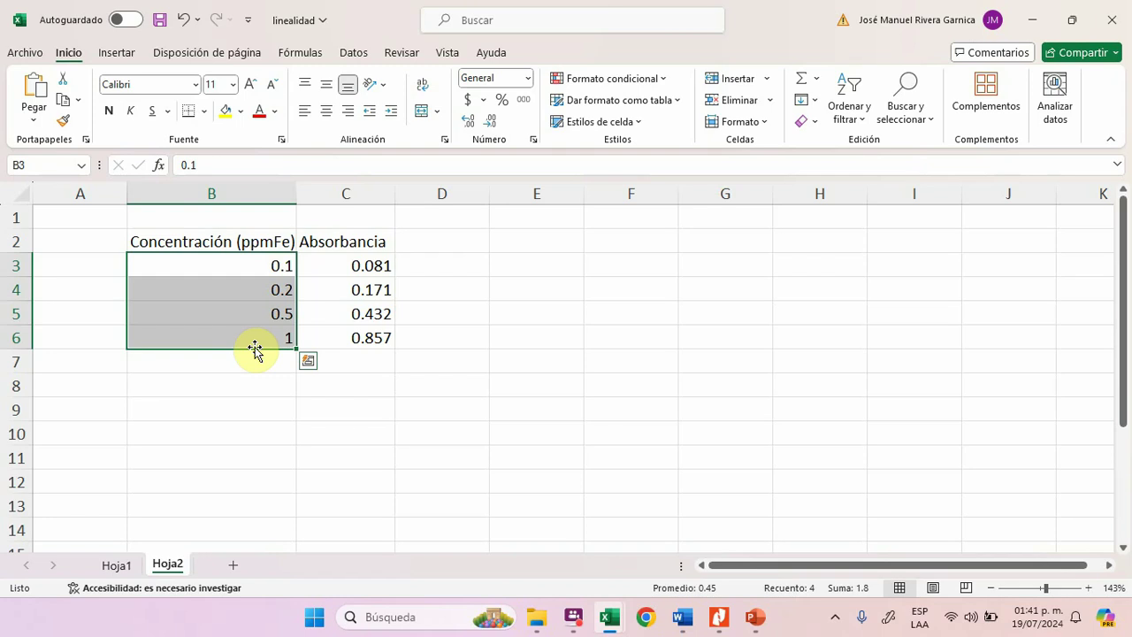
{"action": "left_click", "coordinate": [243, 262]}
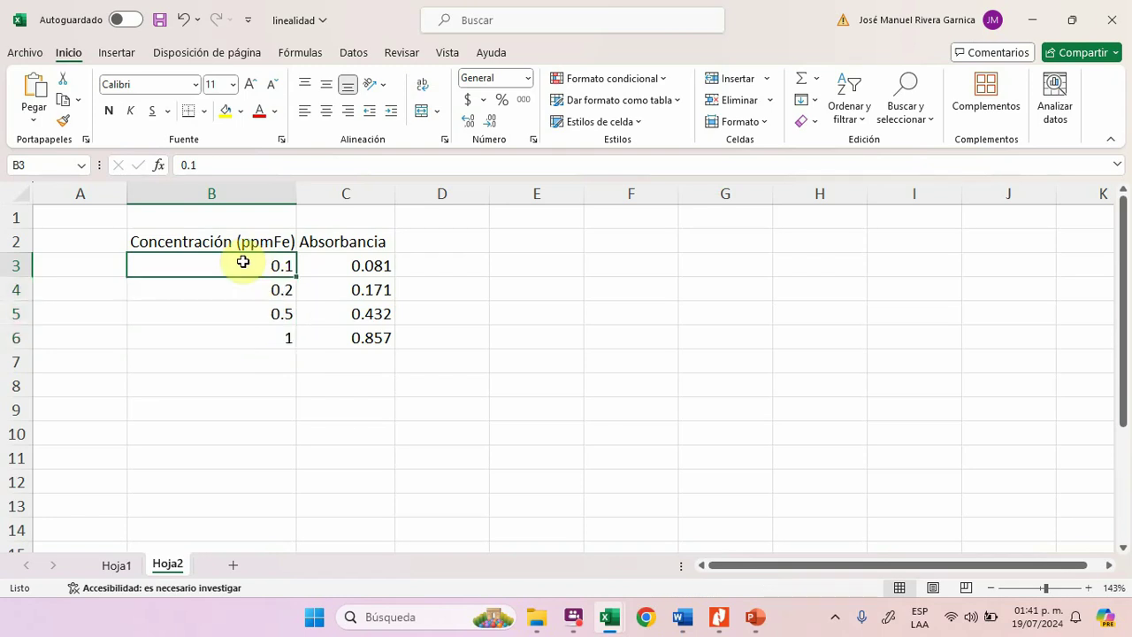
Step: Move the data in B3:C6 down one row and enter 0 for both concentration and absorbance in B3 and C3
{"action": "left_click_drag", "start_coordinate": [246, 263], "coordinate": [358, 336]}
{"action": "left_click_drag", "start_coordinate": [395, 258], "coordinate": [339, 282]}
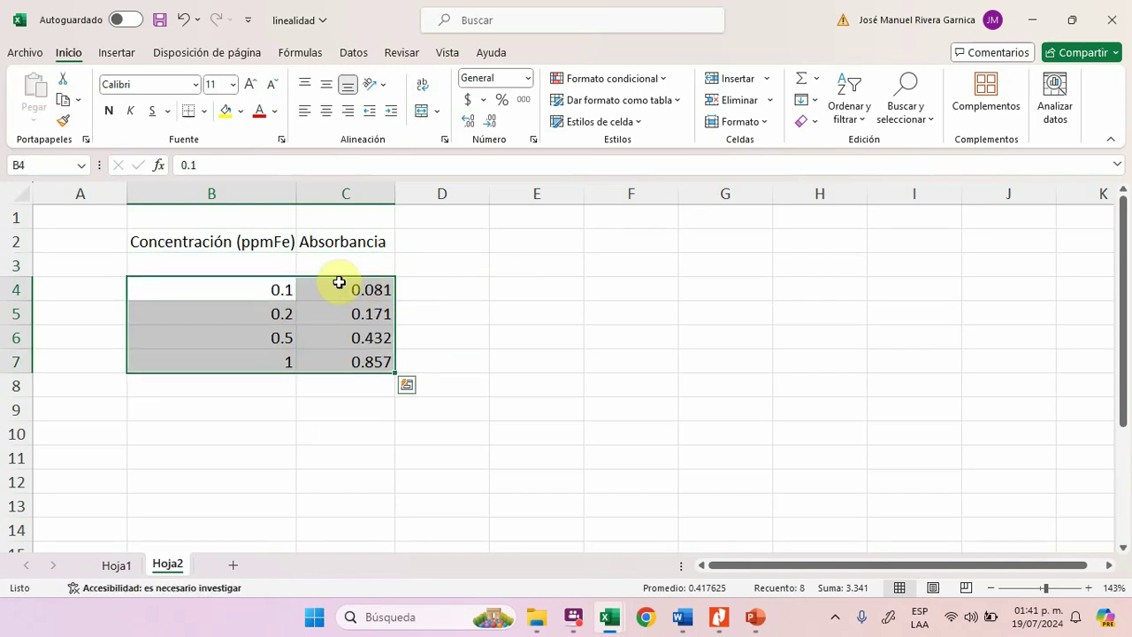
{"action": "left_click", "coordinate": [266, 264]}
{"action": "type", "text": "0"}
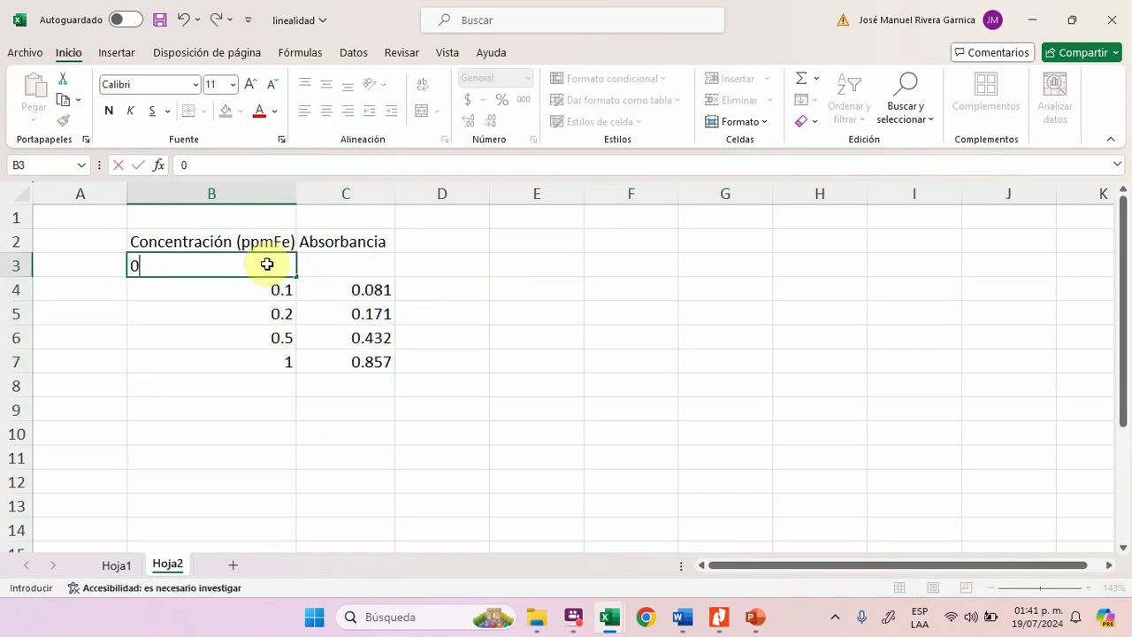
{"action": "key", "text": "Tab"}
{"action": "type", "text": "0"}
{"action": "key", "text": "Tab"}
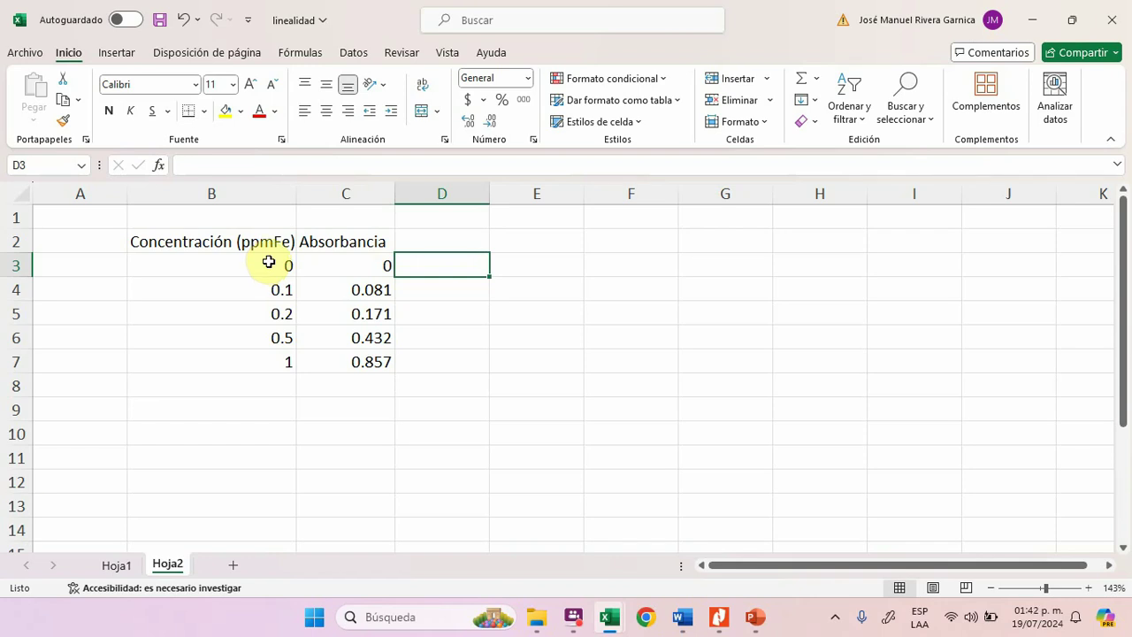
Step: Insert a markers-only scatter chart from the concentrations in B3:B7 and place it beside the table, clear of the absorbance column
{"action": "left_click_drag", "start_coordinate": [269, 263], "coordinate": [273, 361]}
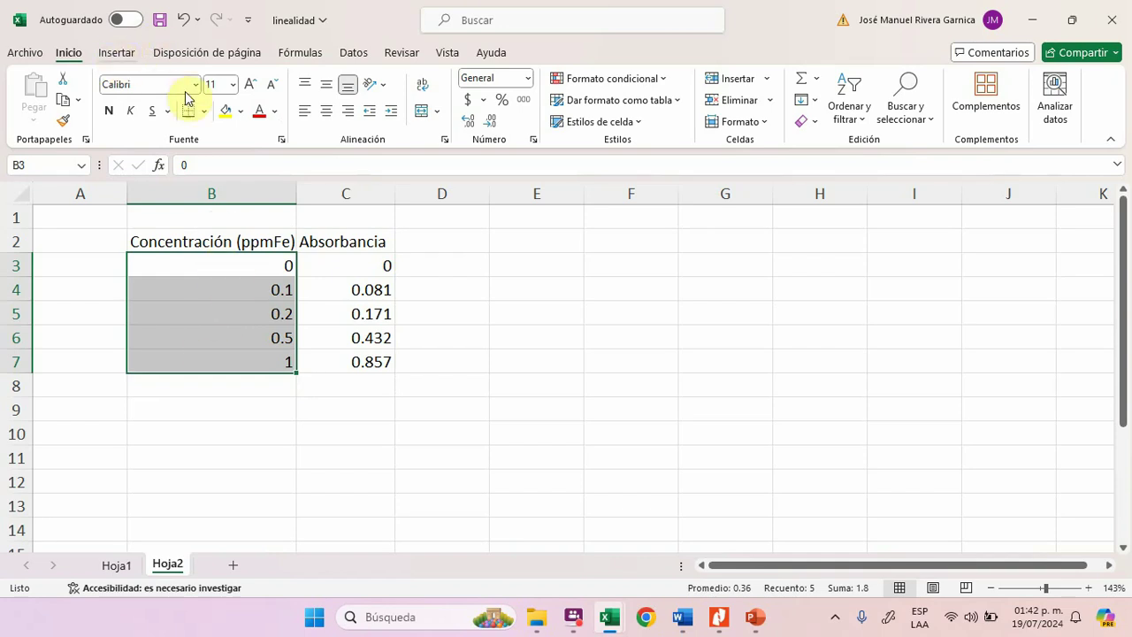
{"action": "left_click", "coordinate": [119, 53]}
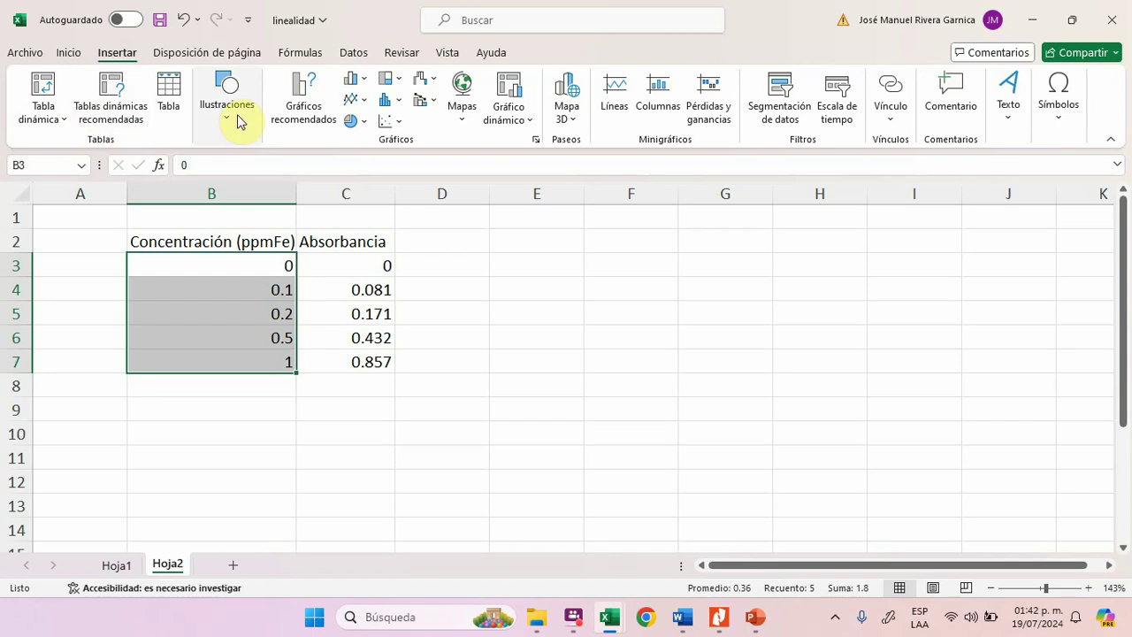
{"action": "left_click", "coordinate": [389, 120]}
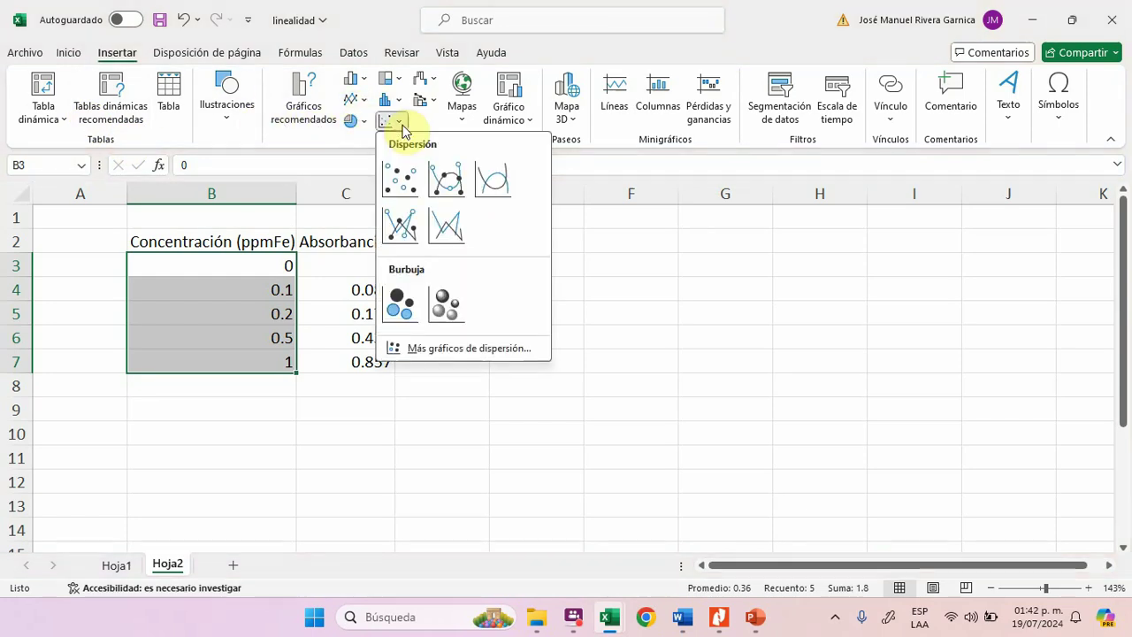
{"action": "left_click", "coordinate": [402, 191]}
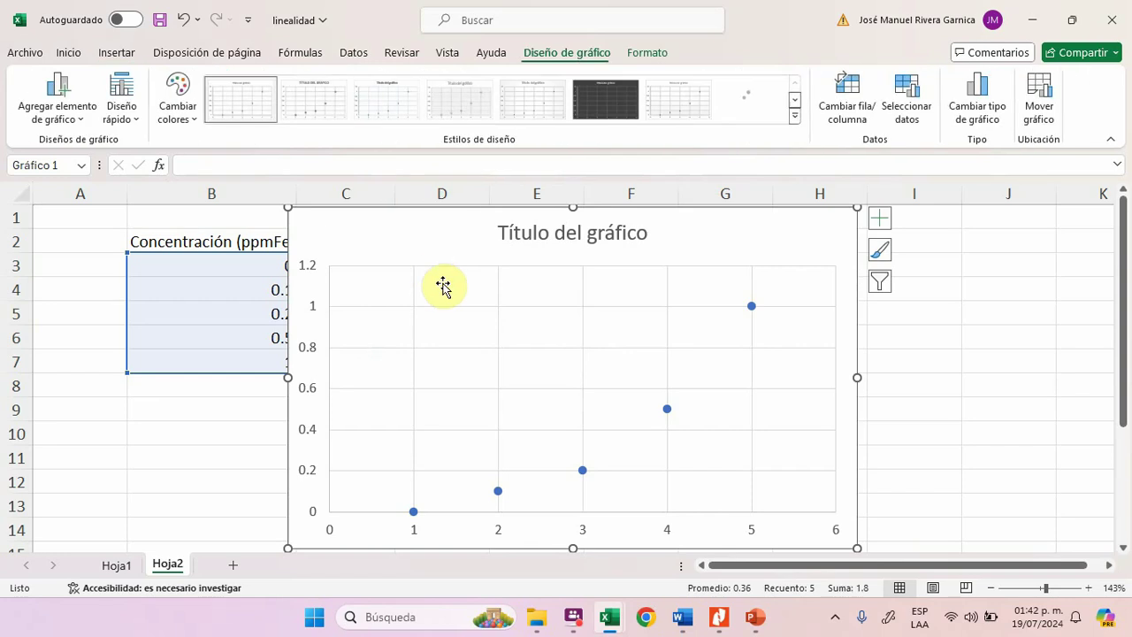
{"action": "left_click_drag", "start_coordinate": [435, 247], "coordinate": [616, 252]}
{"action": "scroll", "coordinate": [879, 392], "scroll_direction": "down", "scroll_amount": 1}
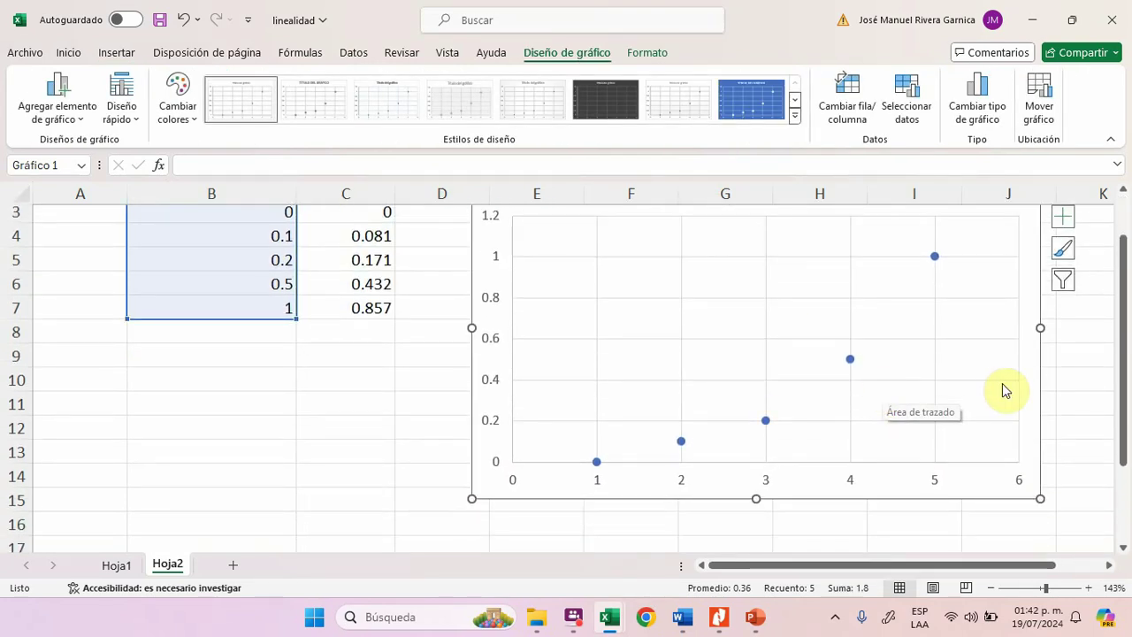
{"action": "left_click_drag", "start_coordinate": [1124, 308], "coordinate": [1122, 281]}
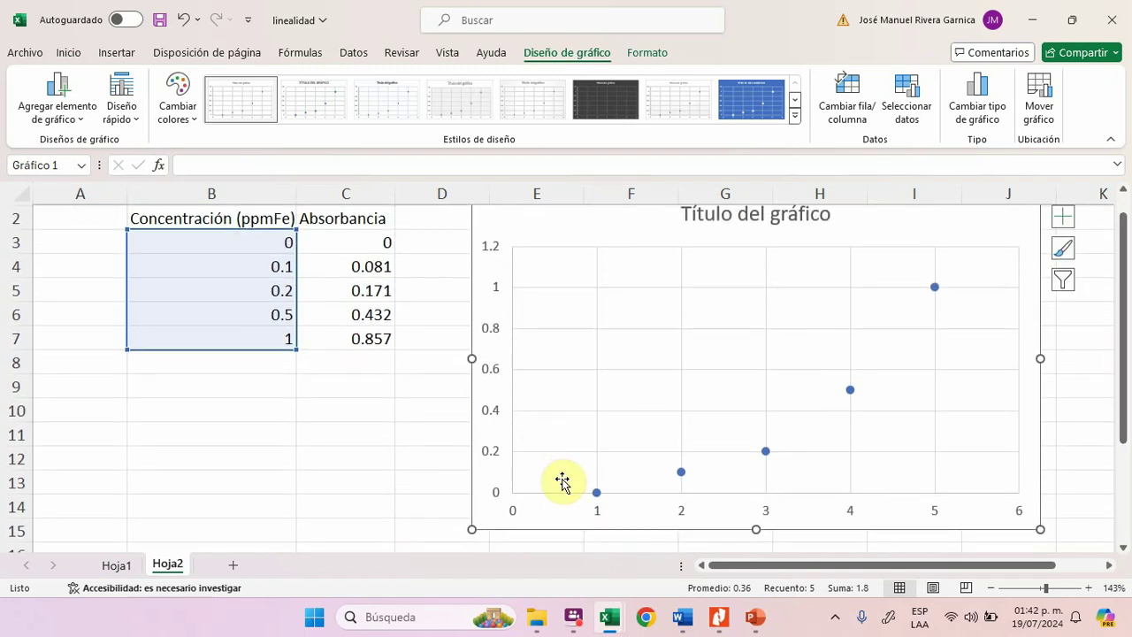
Step: Inspect the first two plotted points of the scatter chart against the table's concentrations
{"action": "mouse_move", "coordinate": [601, 505]}
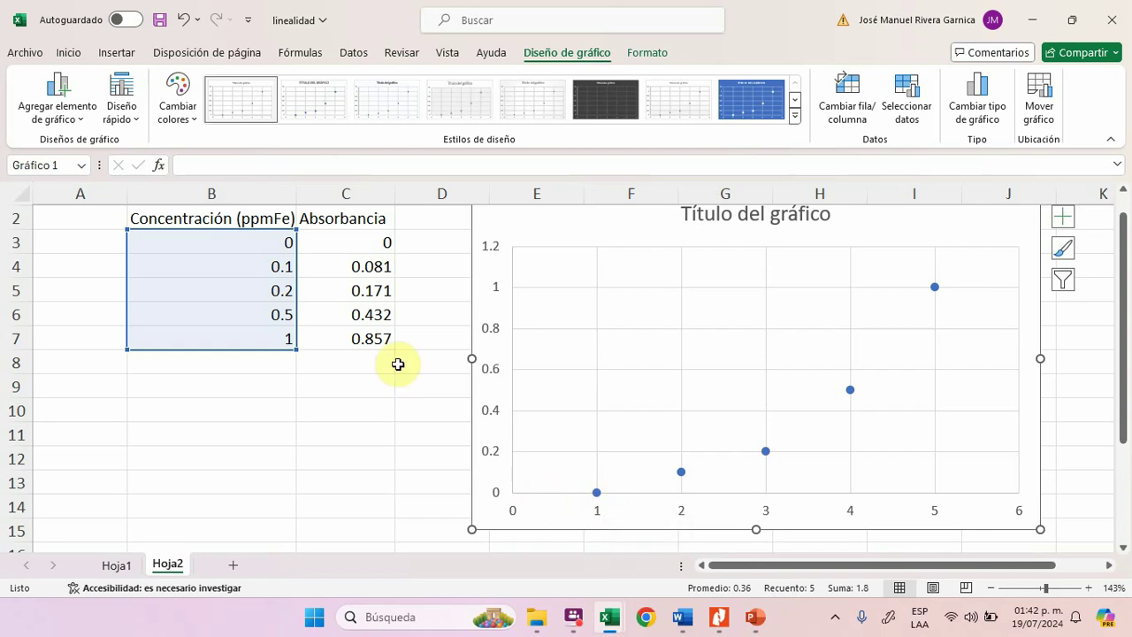
{"action": "left_click", "coordinate": [598, 495]}
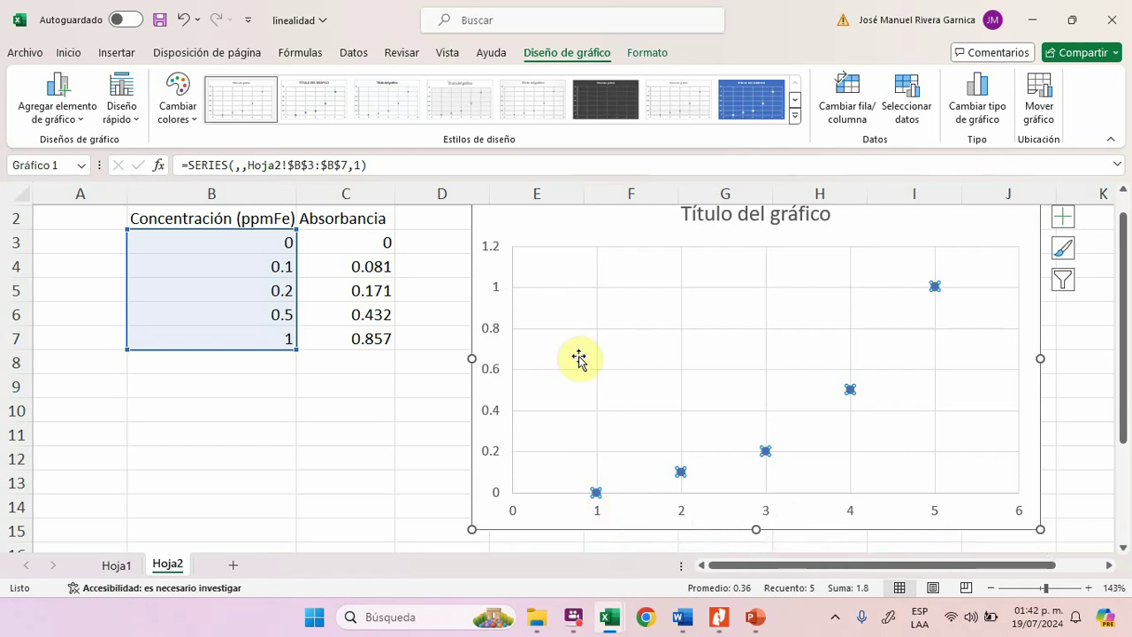
{"action": "left_click", "coordinate": [680, 475]}
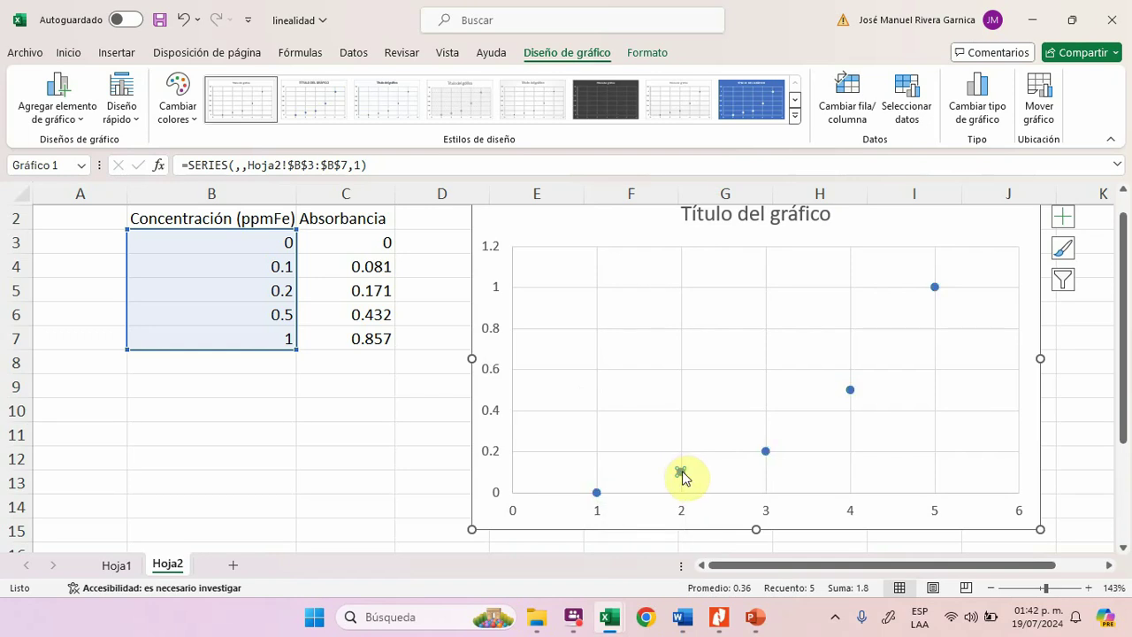
Step: Set the scatter series' X values to the absorbances in Hoja2 C3:C7, keeping the concentrations as Y values
{"action": "left_click", "coordinate": [595, 493]}
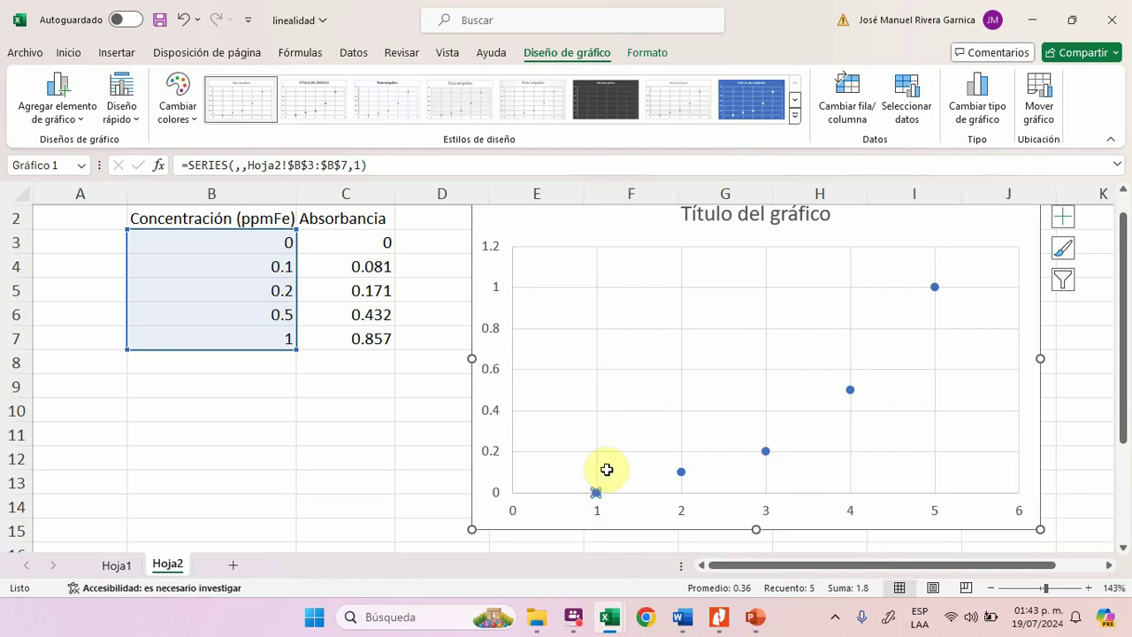
{"action": "right_click", "coordinate": [597, 493]}
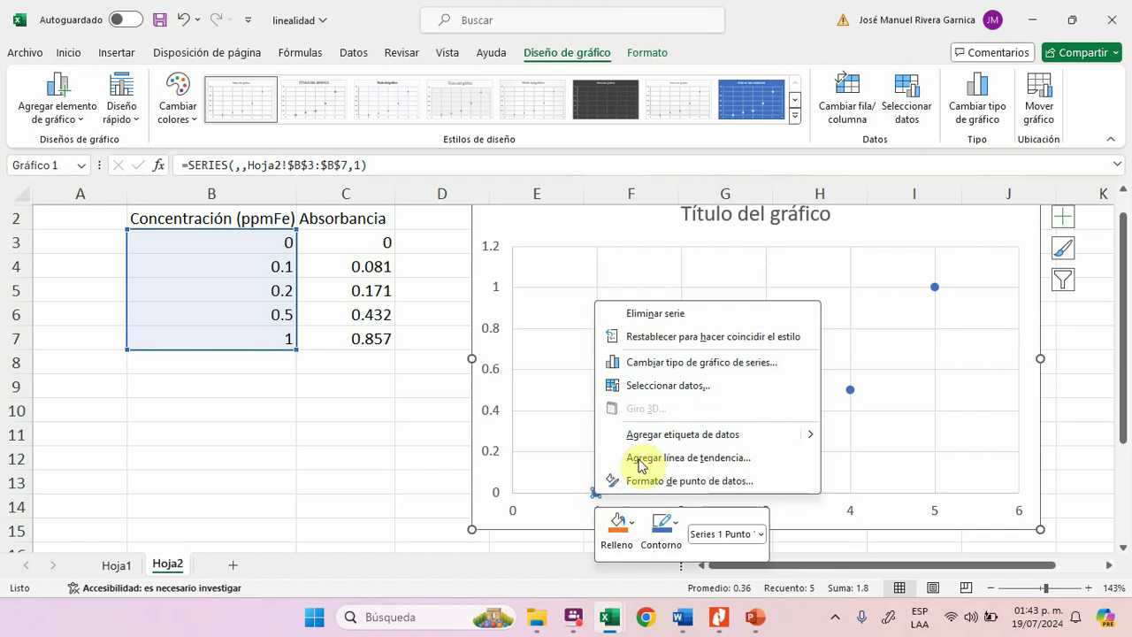
{"action": "left_click", "coordinate": [655, 386]}
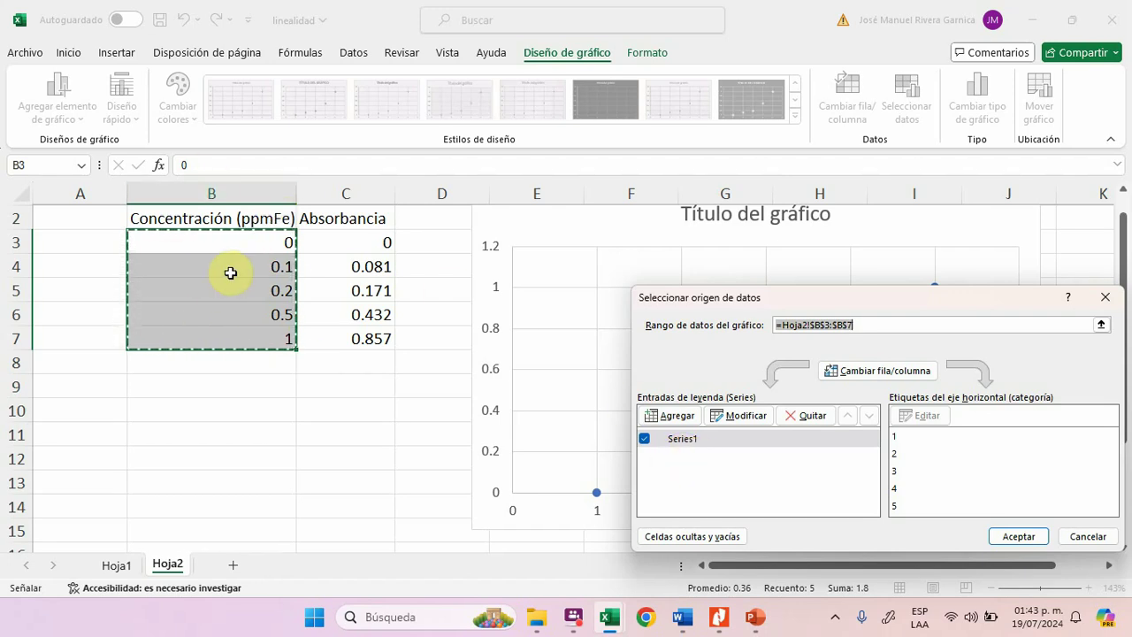
{"action": "left_click", "coordinate": [732, 423]}
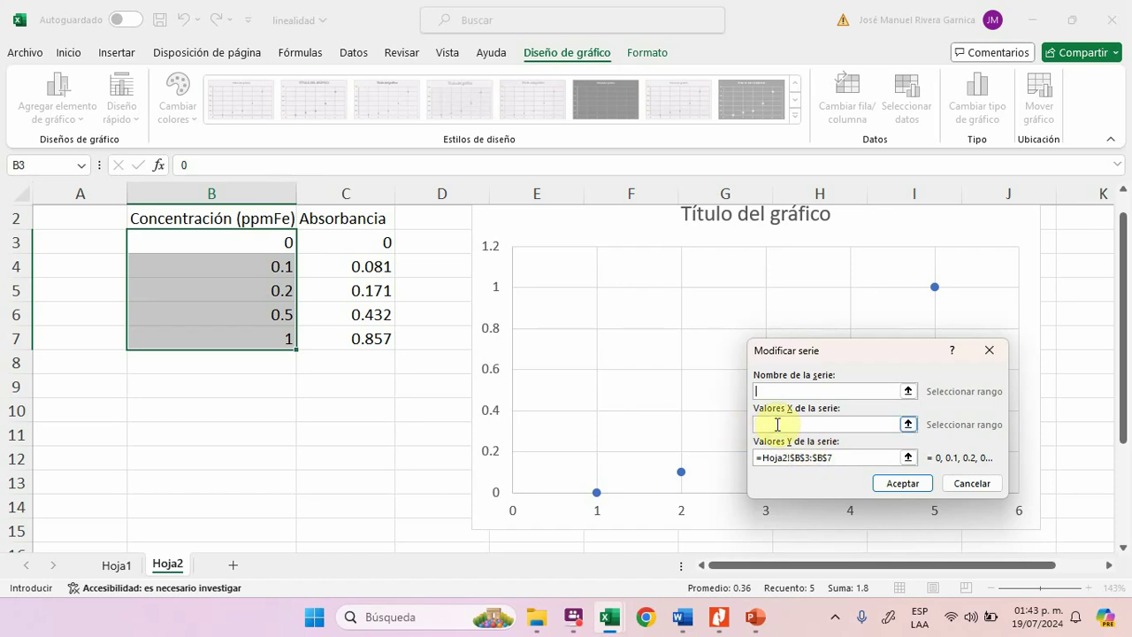
{"action": "left_click", "coordinate": [909, 427]}
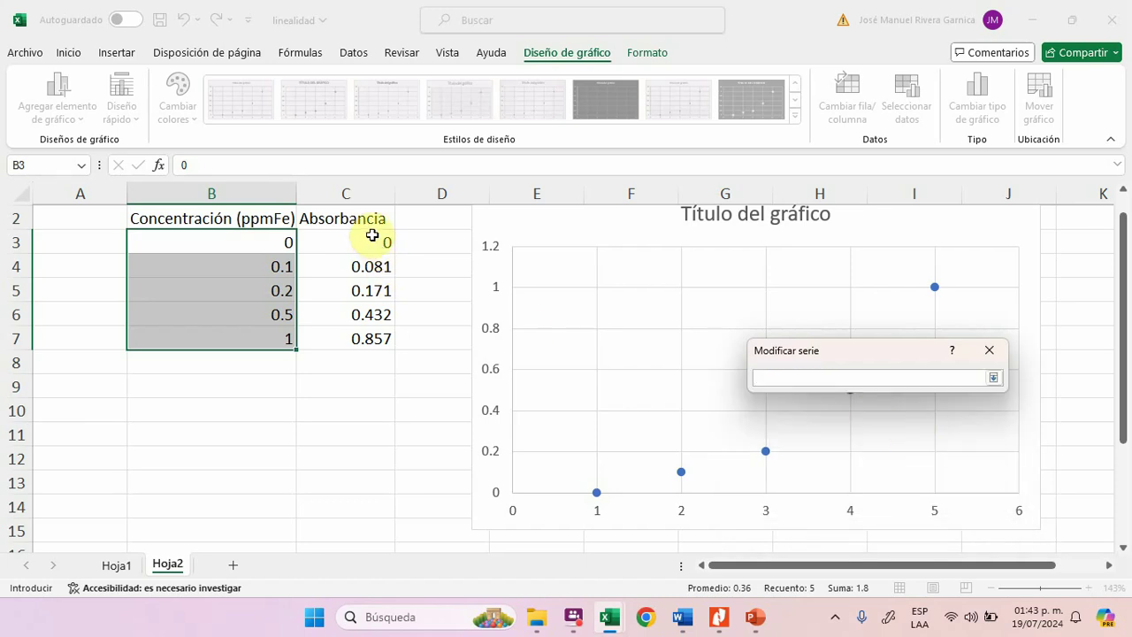
{"action": "left_click_drag", "start_coordinate": [372, 235], "coordinate": [370, 339]}
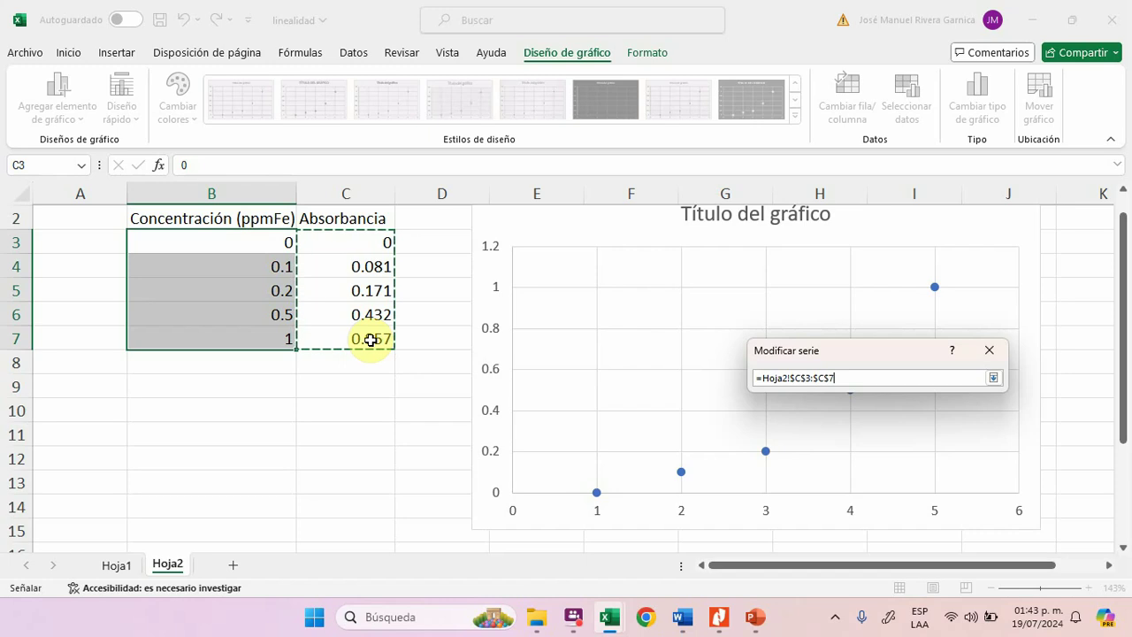
{"action": "left_click", "coordinate": [993, 379]}
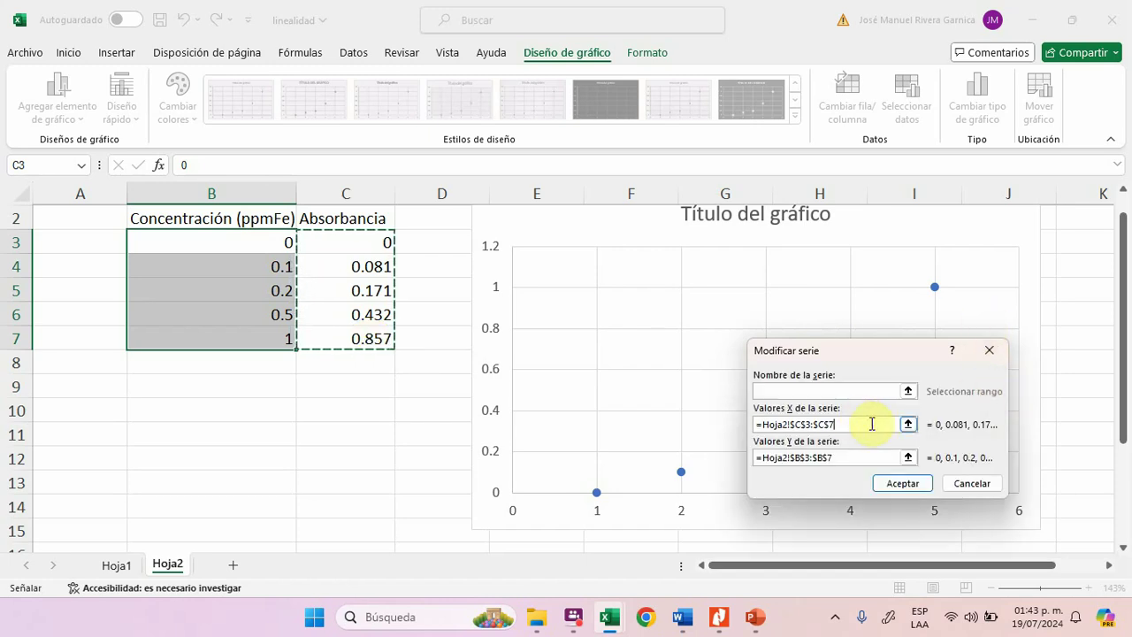
{"action": "left_click", "coordinate": [904, 484]}
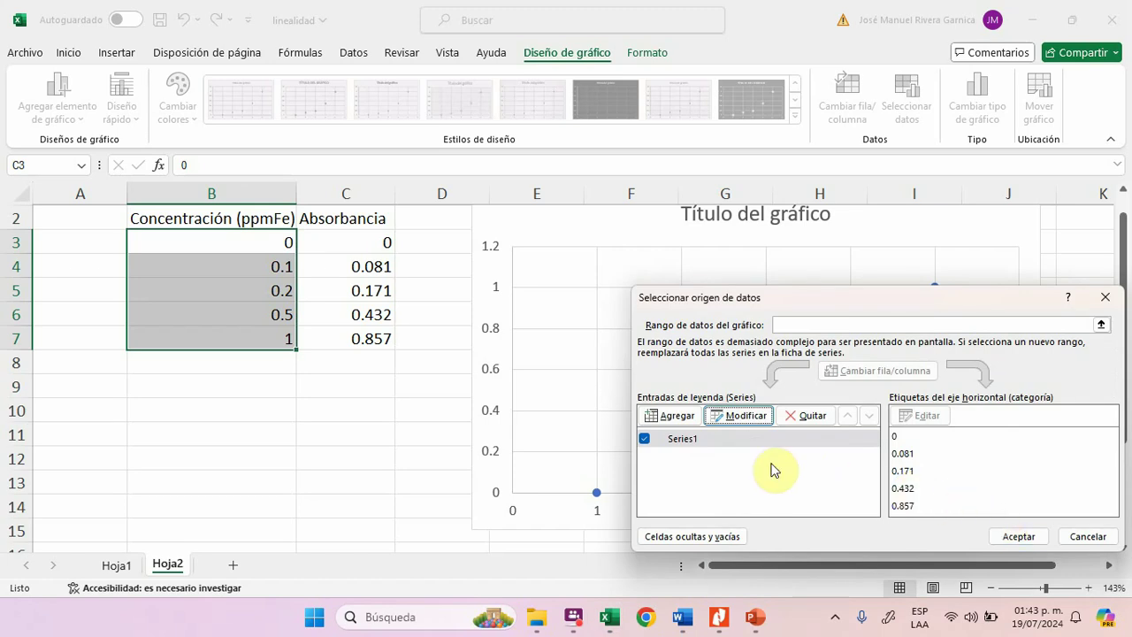
{"action": "left_click", "coordinate": [1019, 537]}
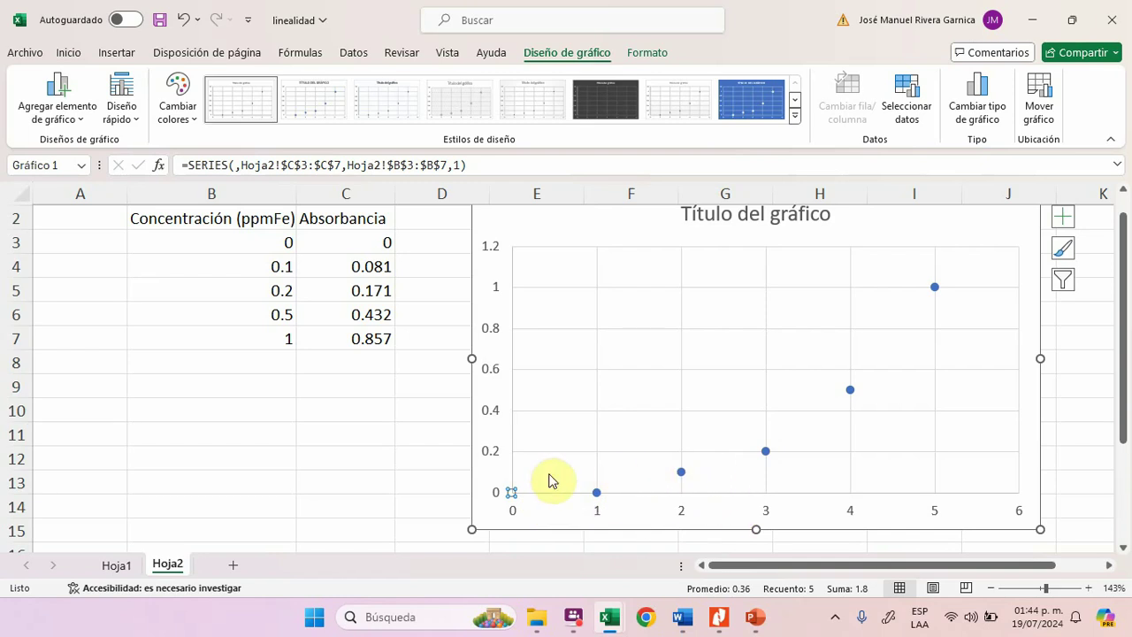
Step: Check the X and Y value ranges assigned to the scatter series in the chart's data source
{"action": "left_click", "coordinate": [762, 448]}
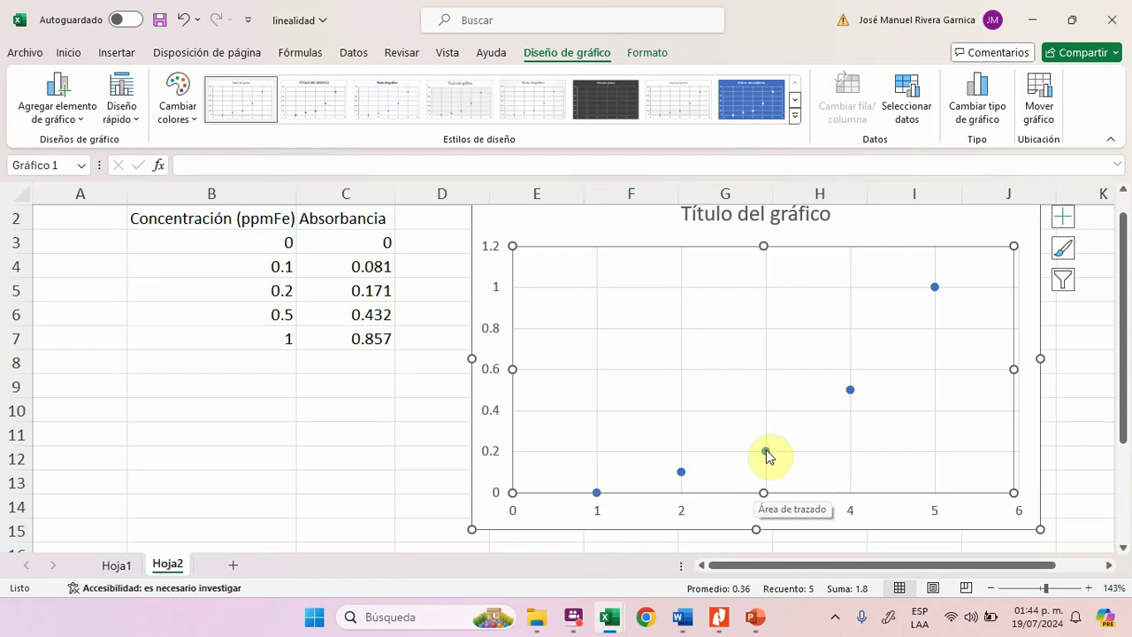
{"action": "left_click", "coordinate": [766, 453]}
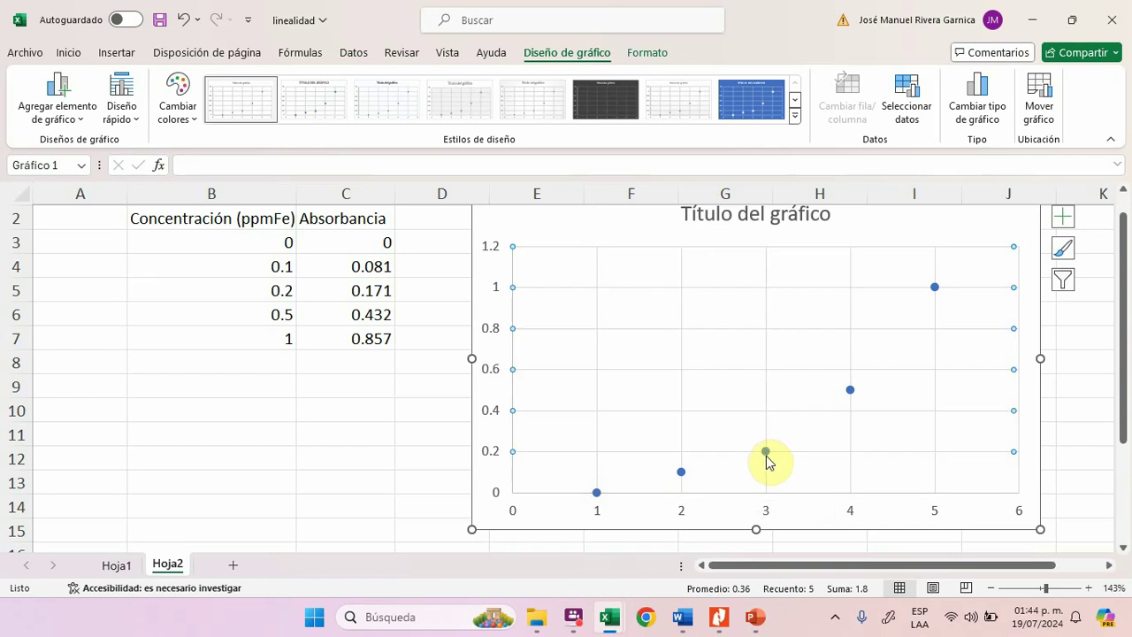
{"action": "left_click", "coordinate": [766, 459]}
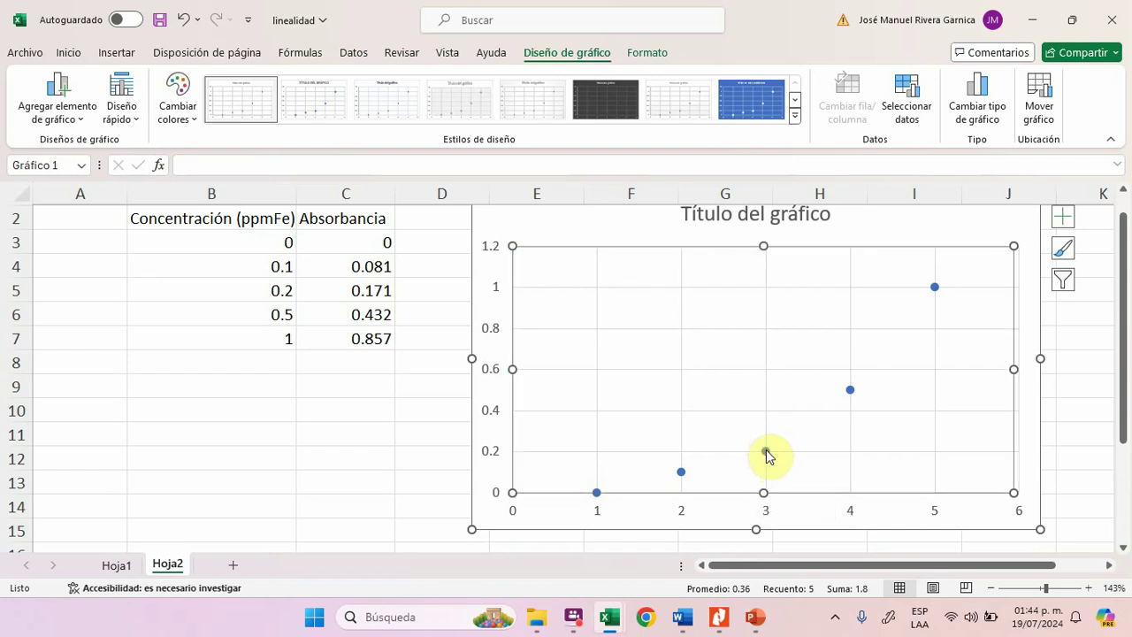
{"action": "left_click", "coordinate": [766, 454]}
{"action": "right_click", "coordinate": [766, 454]}
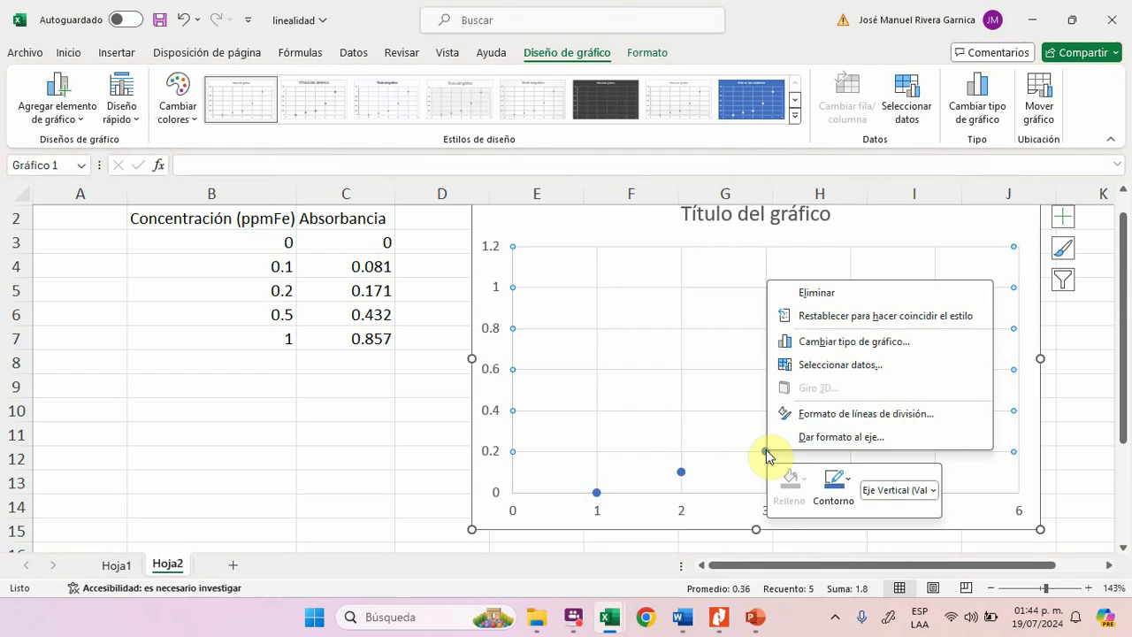
{"action": "left_click", "coordinate": [823, 375]}
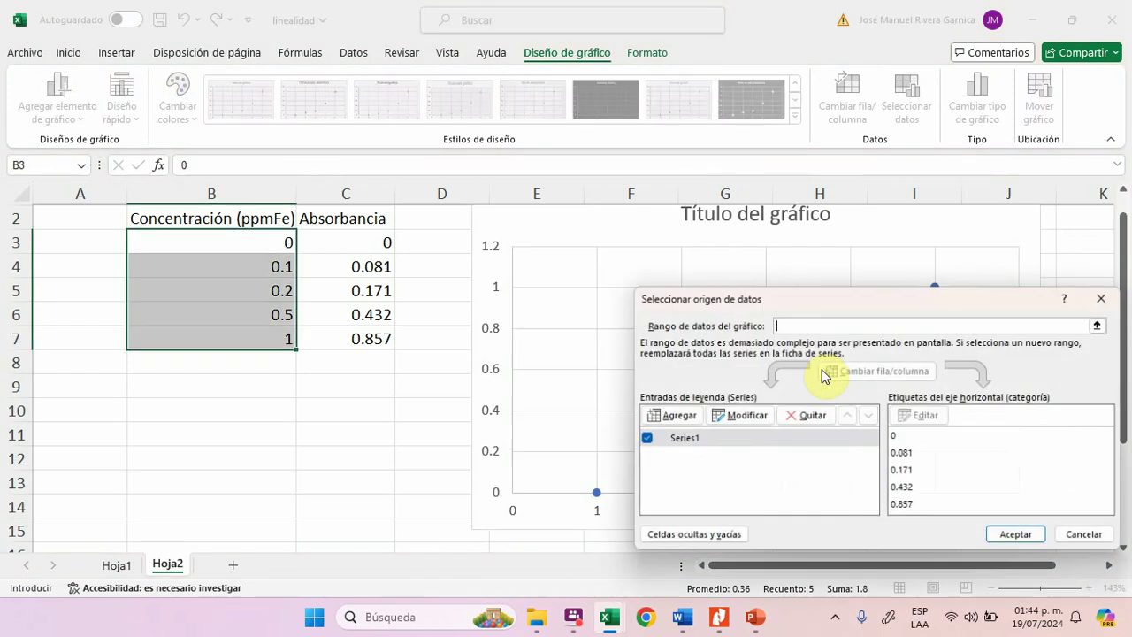
{"action": "left_click", "coordinate": [734, 415]}
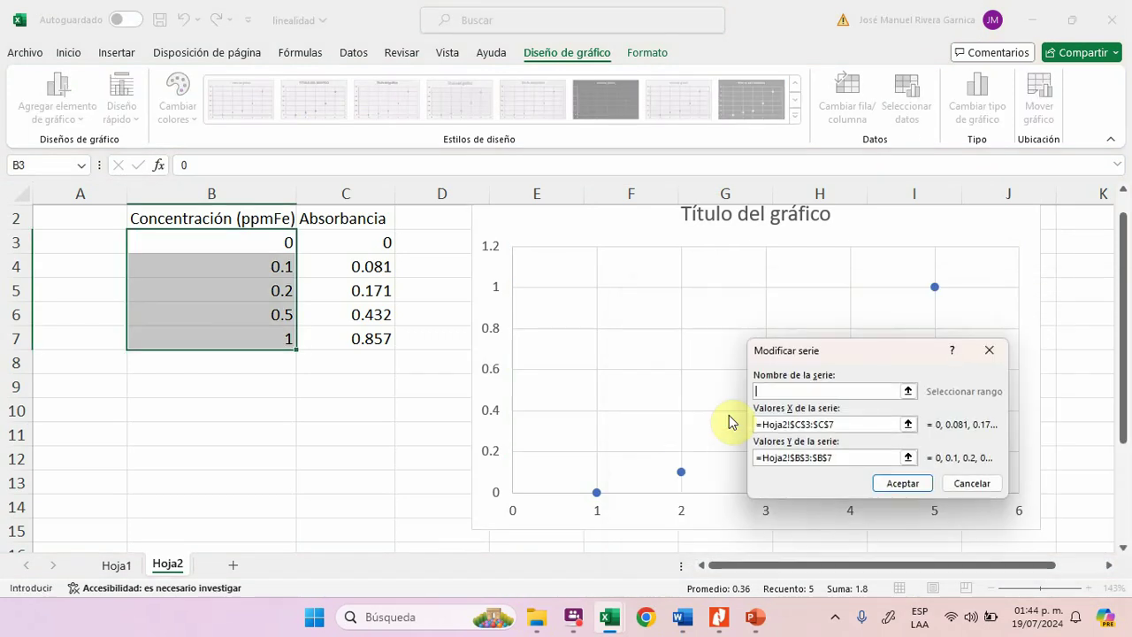
{"action": "left_click", "coordinate": [909, 426]}
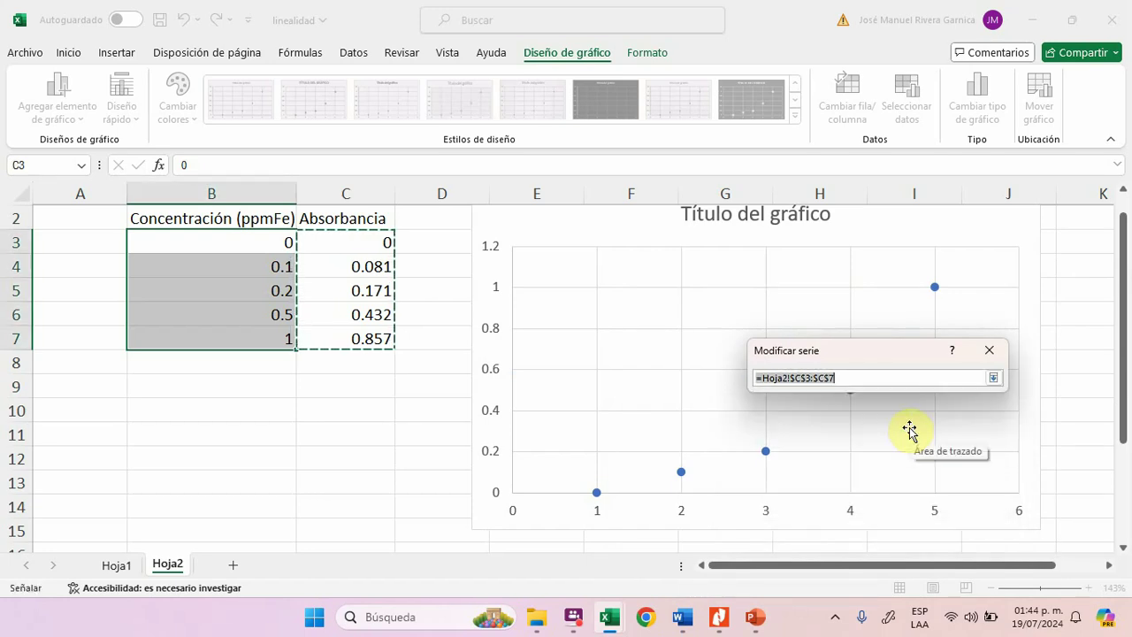
{"action": "left_click", "coordinate": [993, 378]}
{"action": "left_click", "coordinate": [902, 483]}
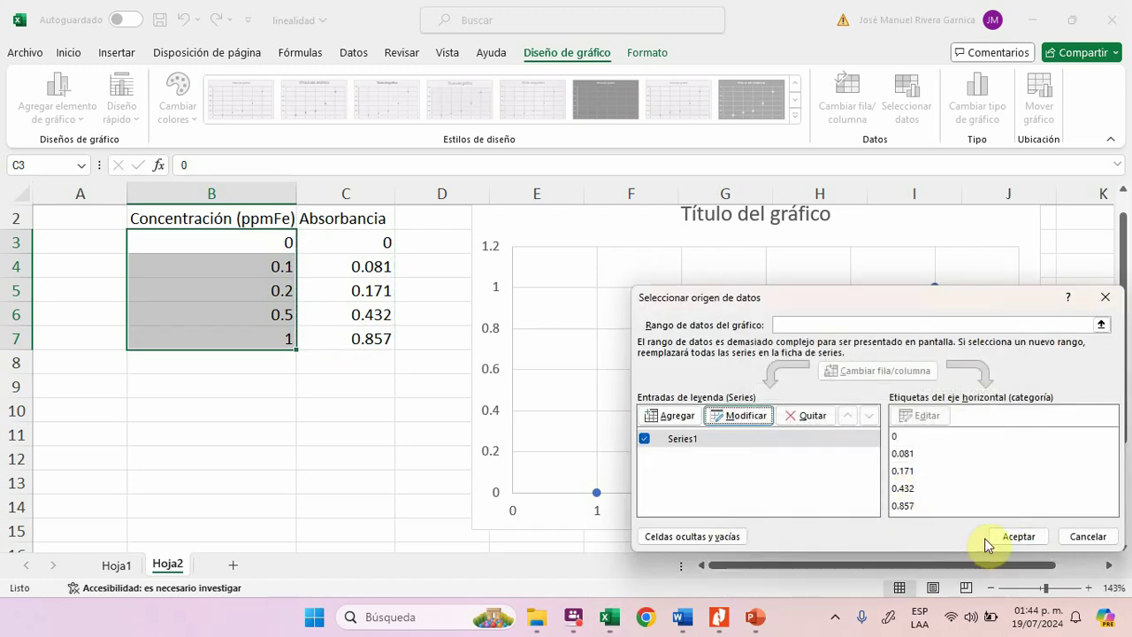
{"action": "left_click", "coordinate": [1011, 536]}
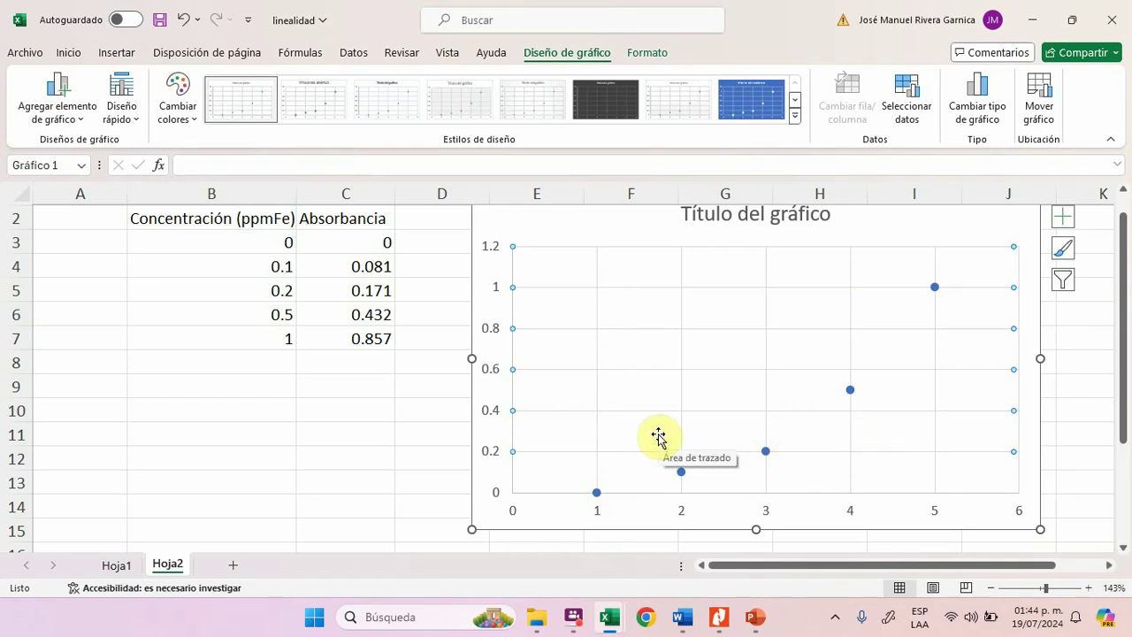
Step: Inspect the scatter chart's horizontal axis and plotted points against the values in the table
{"action": "left_click", "coordinate": [618, 517]}
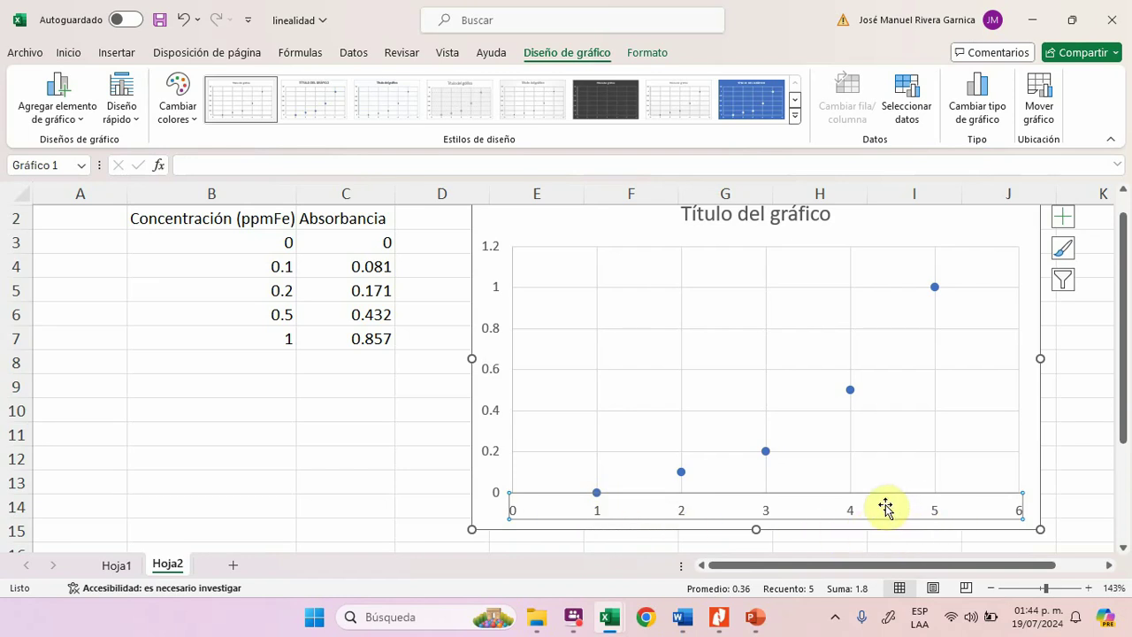
{"action": "left_click", "coordinate": [767, 455]}
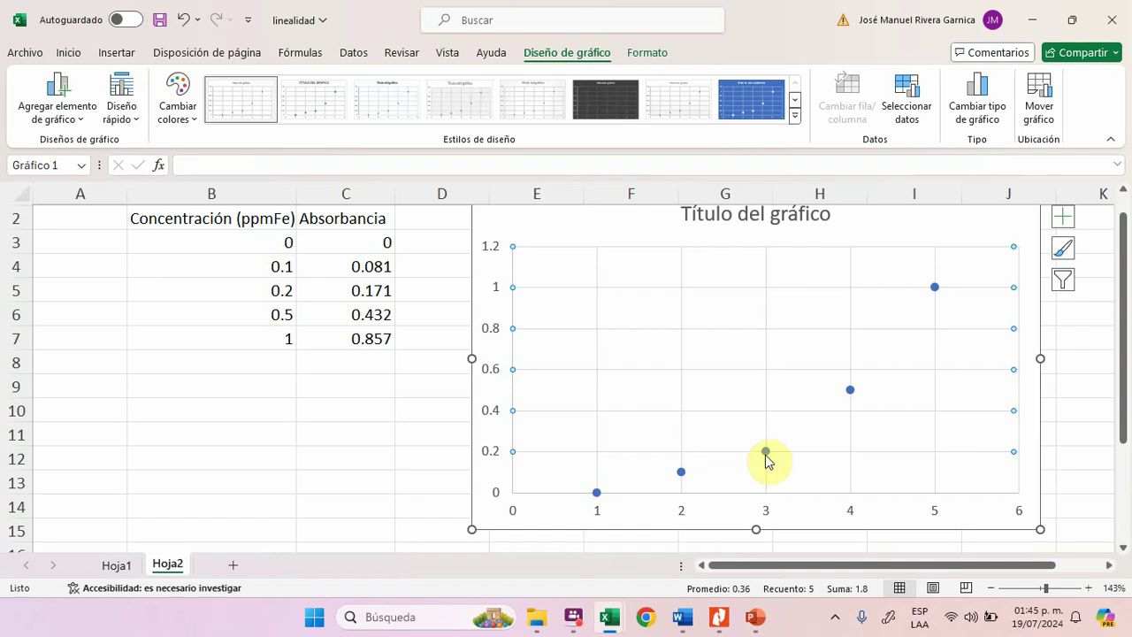
{"action": "scroll", "coordinate": [847, 500], "scroll_direction": "down", "scroll_amount": 1}
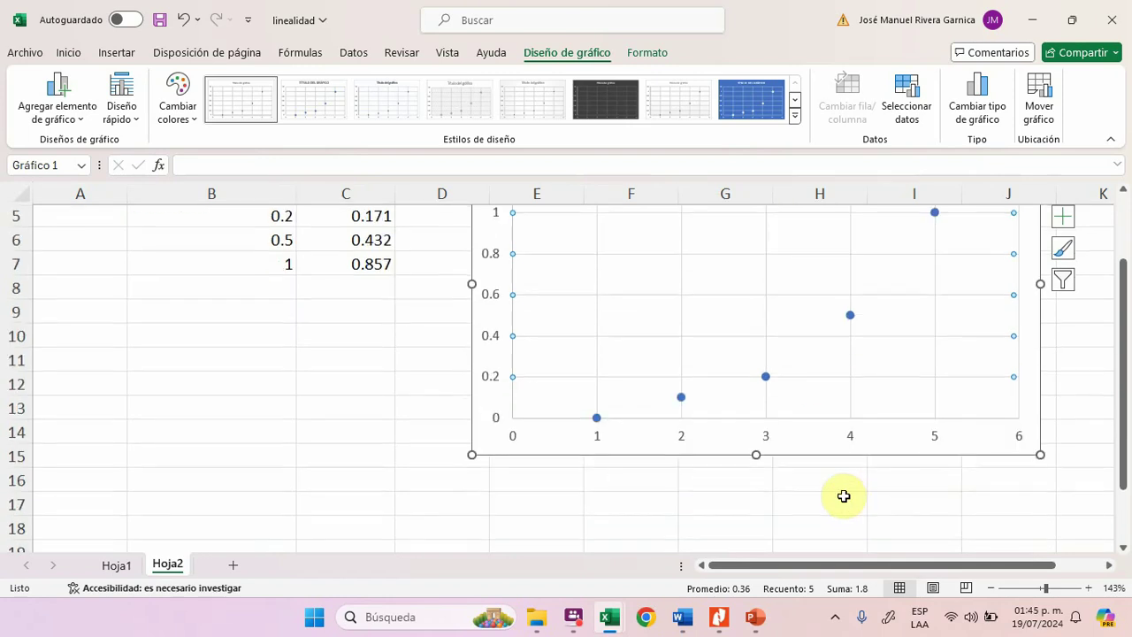
{"action": "left_click", "coordinate": [683, 411]}
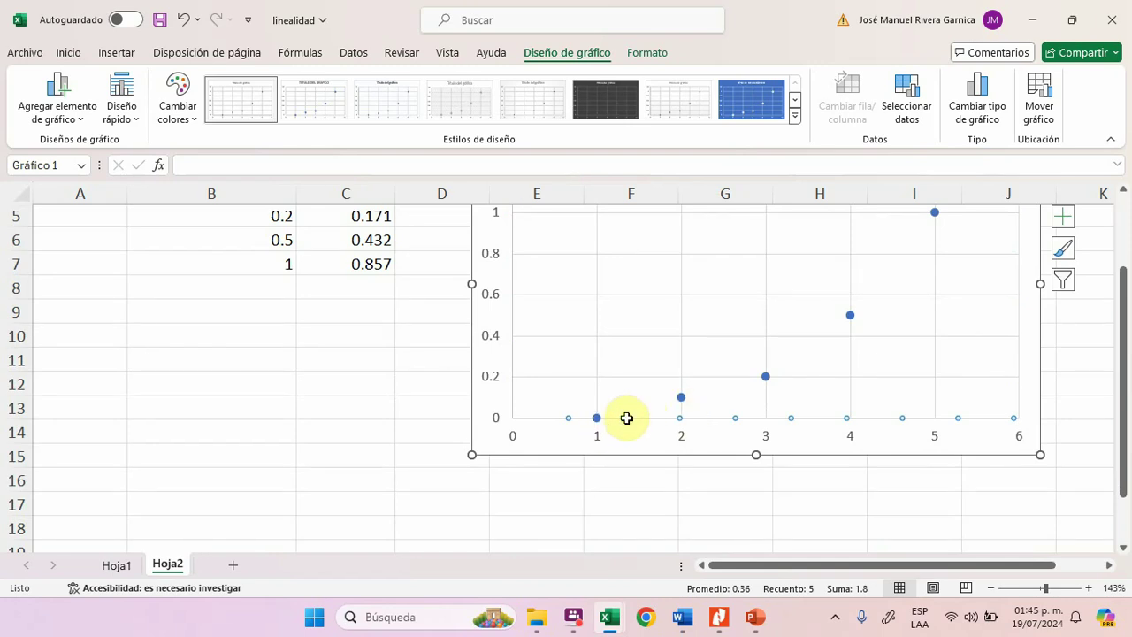
{"action": "left_click", "coordinate": [770, 439]}
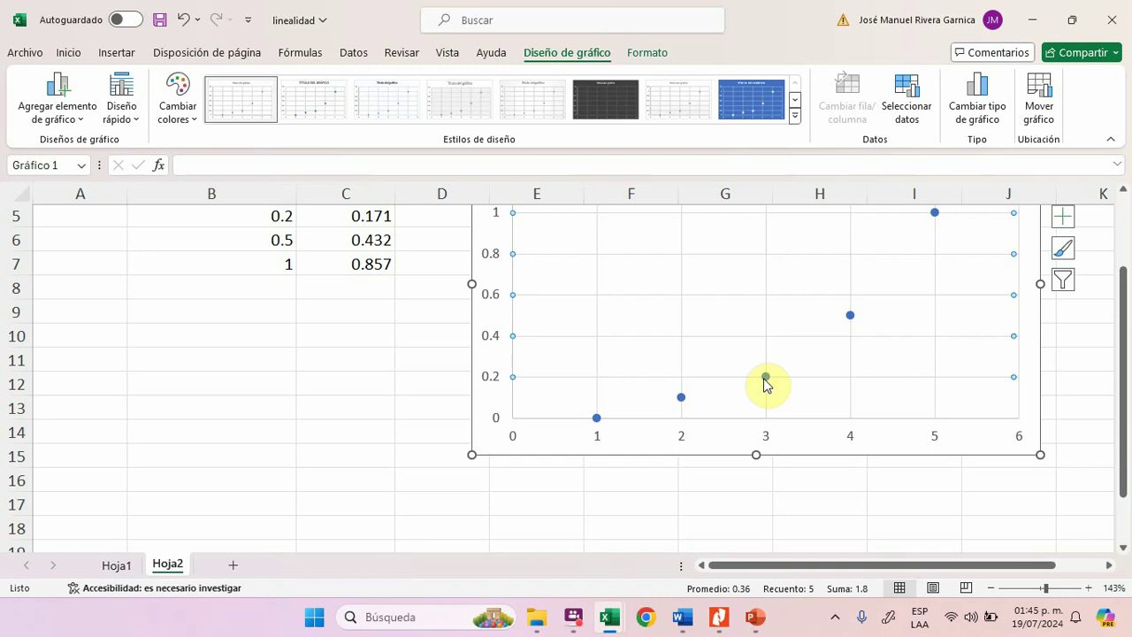
{"action": "scroll", "coordinate": [897, 354], "scroll_direction": "right", "scroll_amount": 2}
{"action": "scroll", "coordinate": [897, 353], "scroll_direction": "up", "scroll_amount": 4}
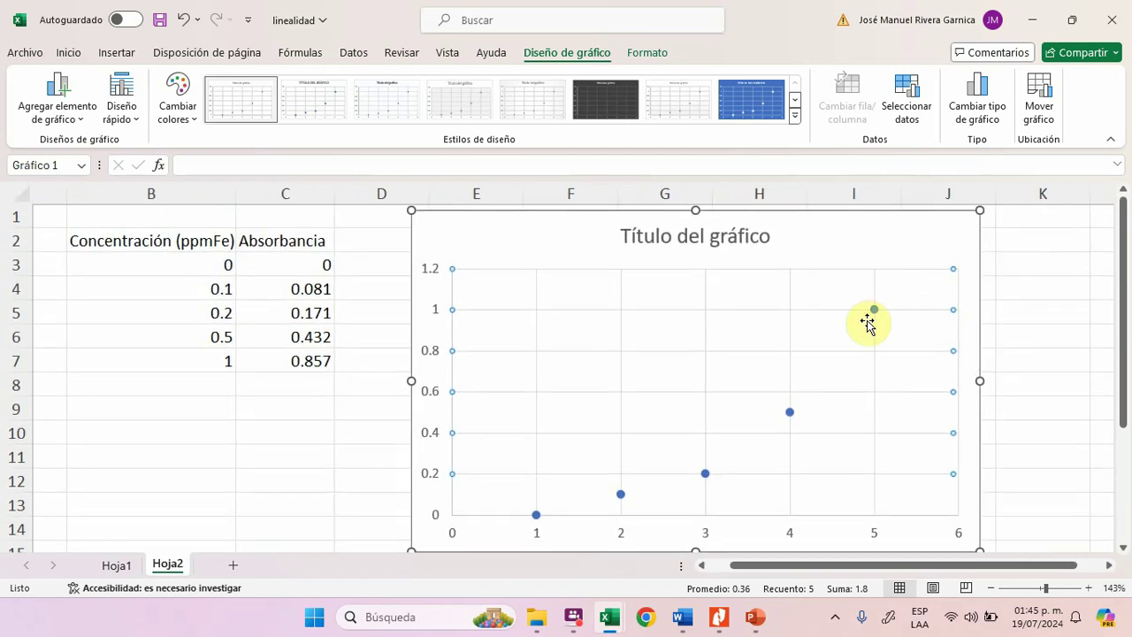
Step: Examine the line and effects formatting options of the chart's major horizontal gridlines
{"action": "double_click", "coordinate": [877, 307]}
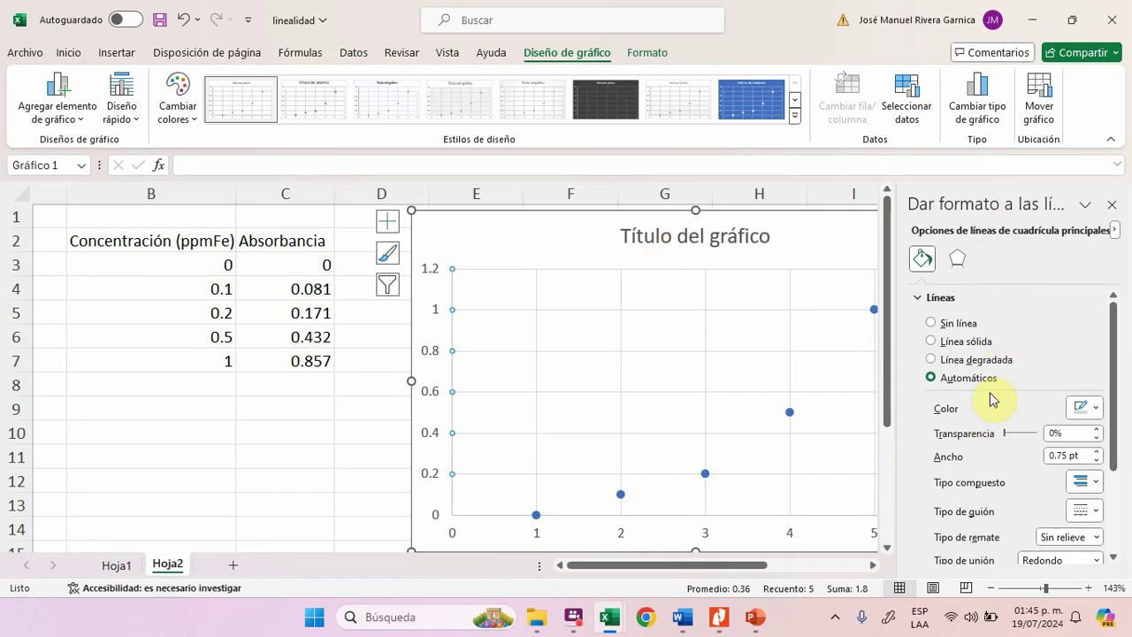
{"action": "scroll", "coordinate": [981, 389], "scroll_direction": "down", "scroll_amount": 2}
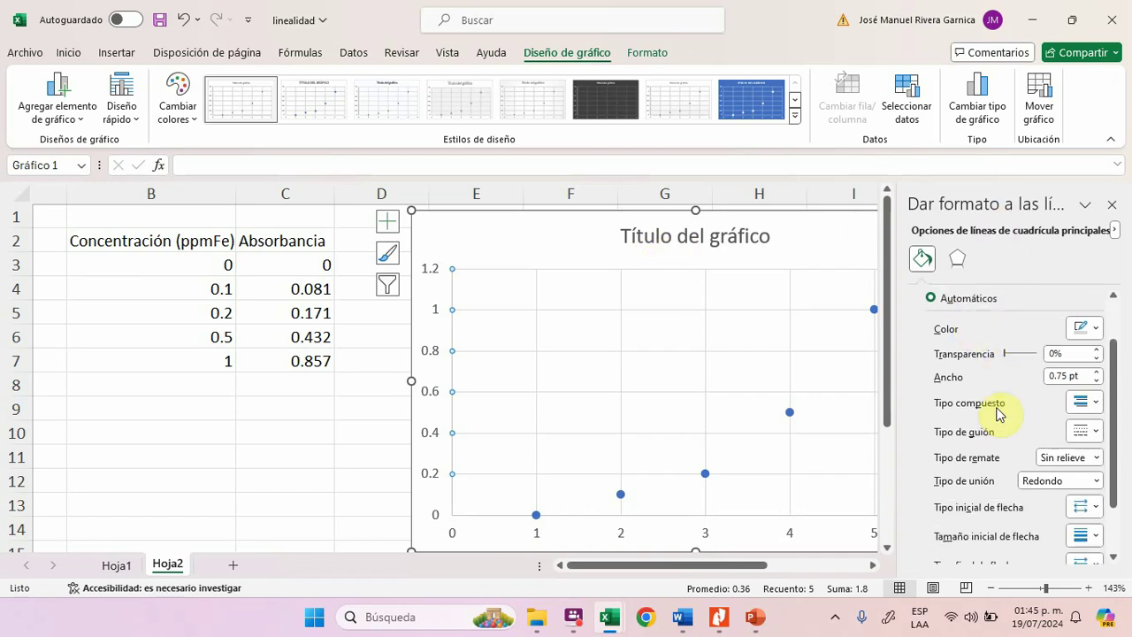
{"action": "scroll", "coordinate": [997, 411], "scroll_direction": "down", "scroll_amount": 1}
{"action": "scroll", "coordinate": [998, 412], "scroll_direction": "up", "scroll_amount": 3}
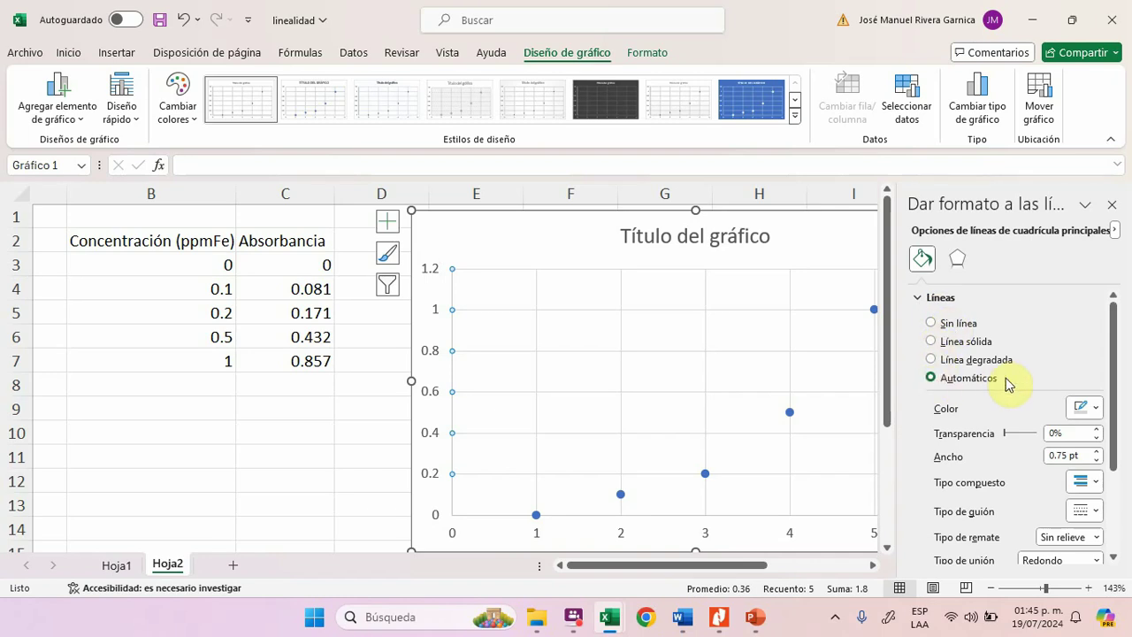
{"action": "scroll", "coordinate": [1008, 382], "scroll_direction": "down", "scroll_amount": 5}
{"action": "scroll", "coordinate": [1009, 383], "scroll_direction": "up", "scroll_amount": 5}
{"action": "left_click", "coordinate": [956, 260]}
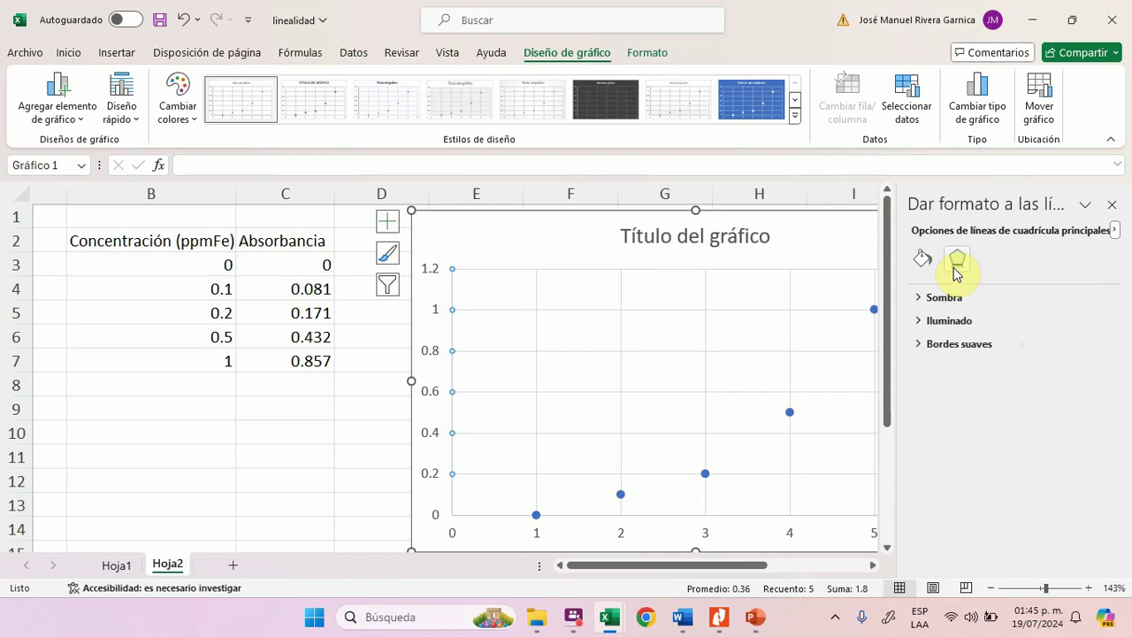
{"action": "left_click", "coordinate": [921, 261]}
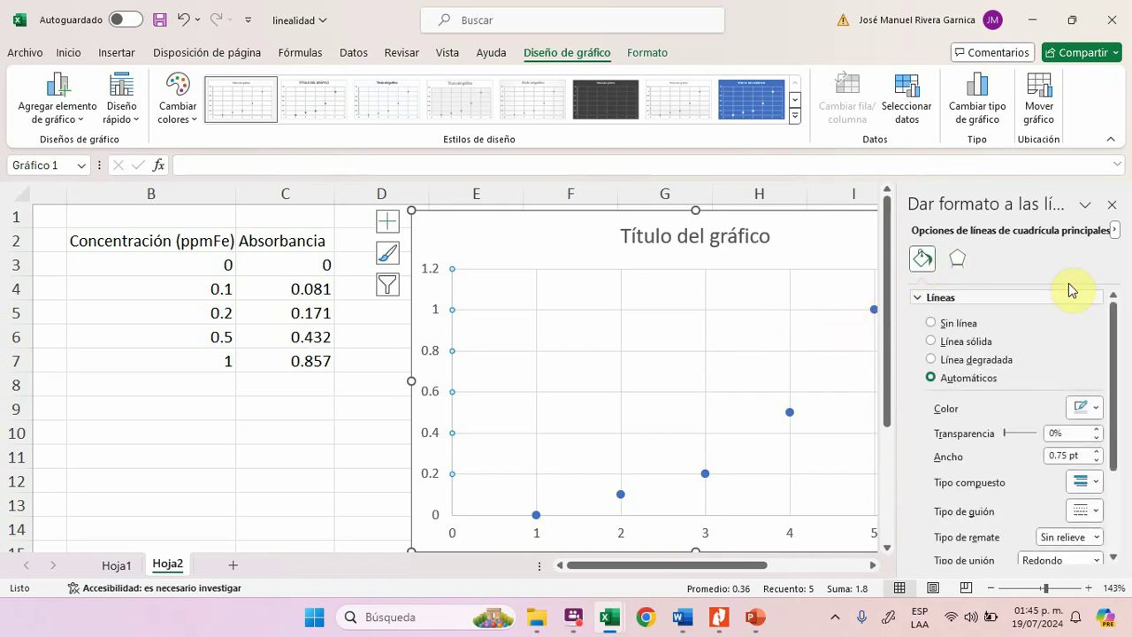
{"action": "left_click", "coordinate": [1112, 204]}
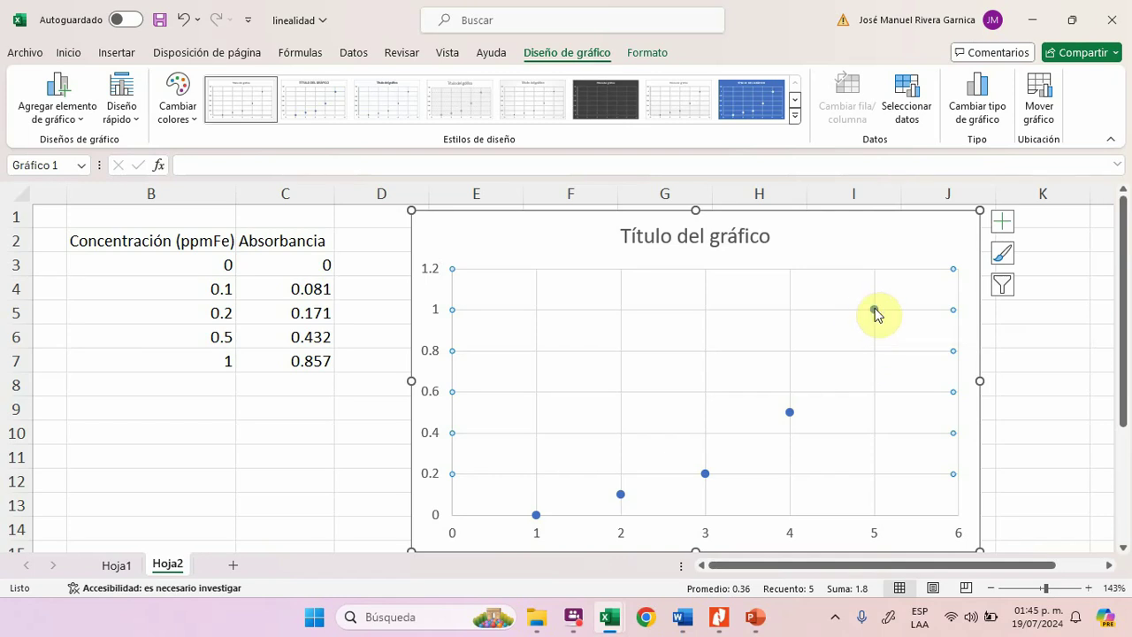
{"action": "left_click", "coordinate": [790, 429]}
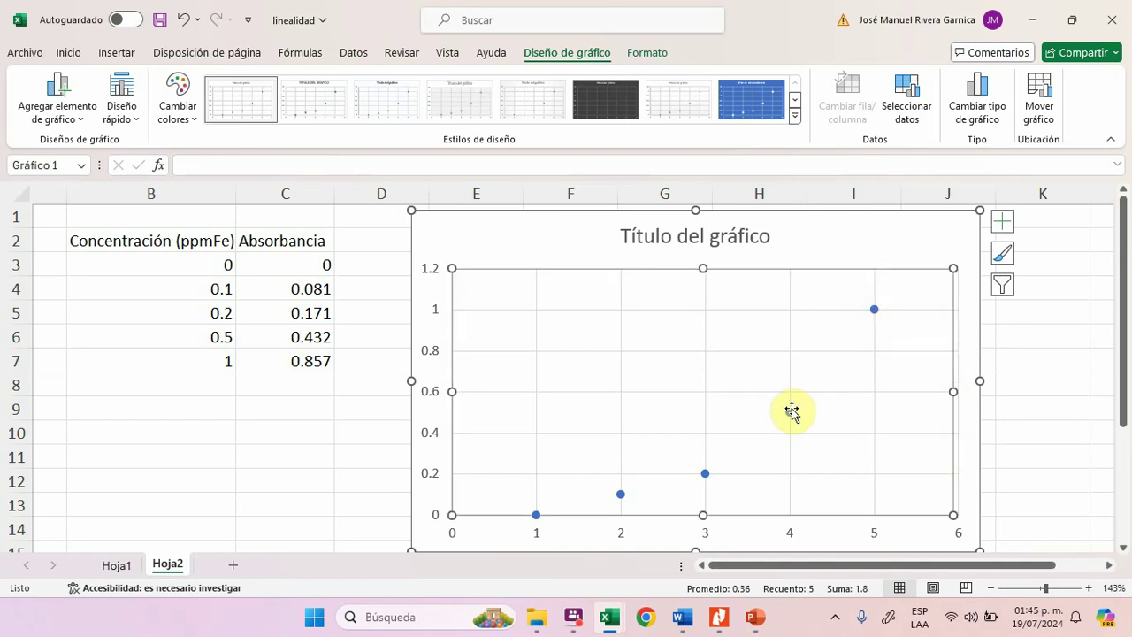
{"action": "left_click", "coordinate": [790, 414]}
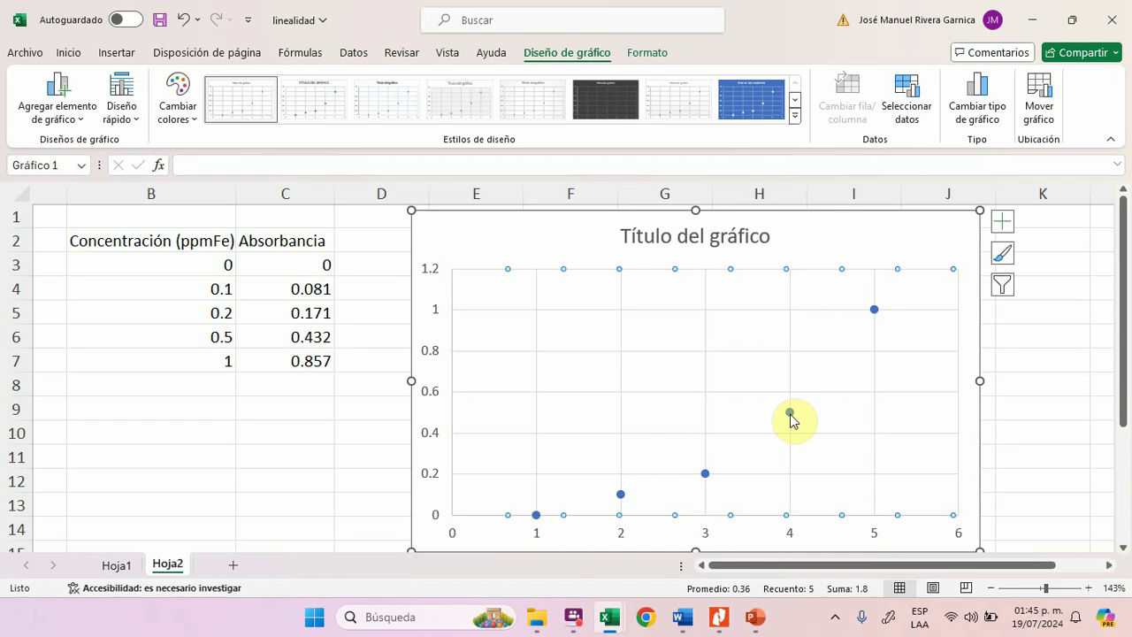
{"action": "left_click", "coordinate": [705, 475]}
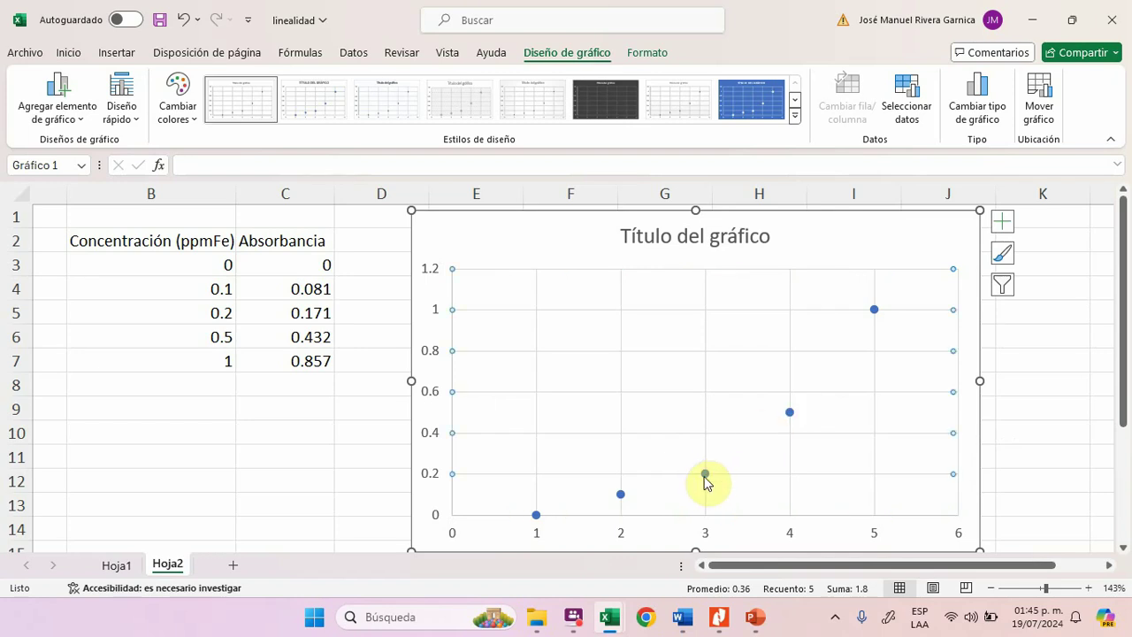
{"action": "double_click", "coordinate": [705, 475]}
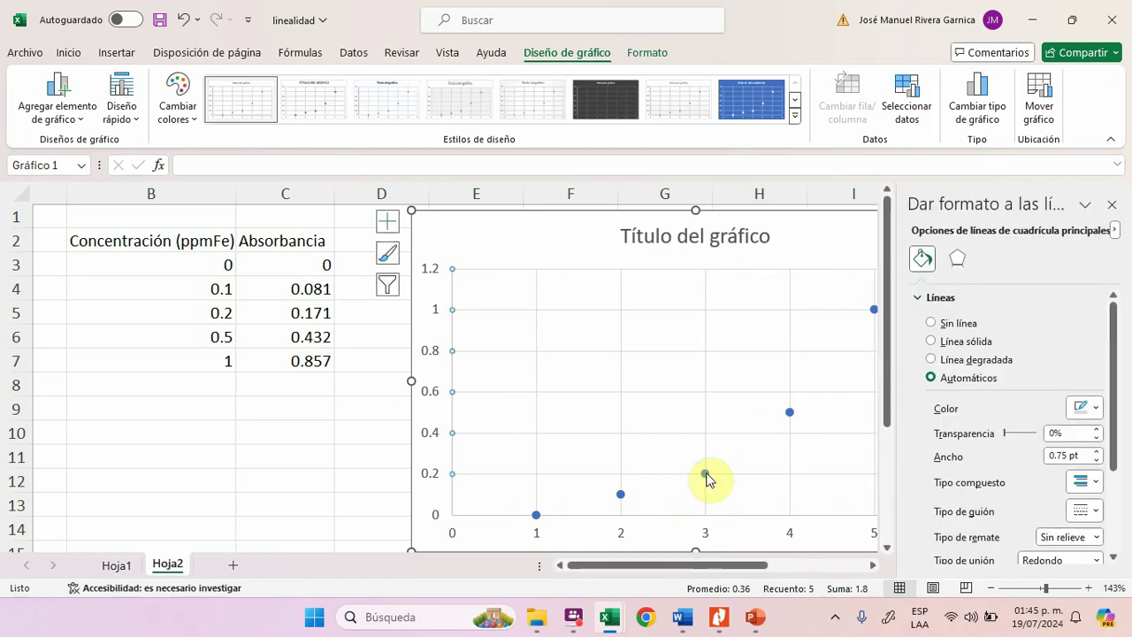
{"action": "left_click", "coordinate": [1112, 208]}
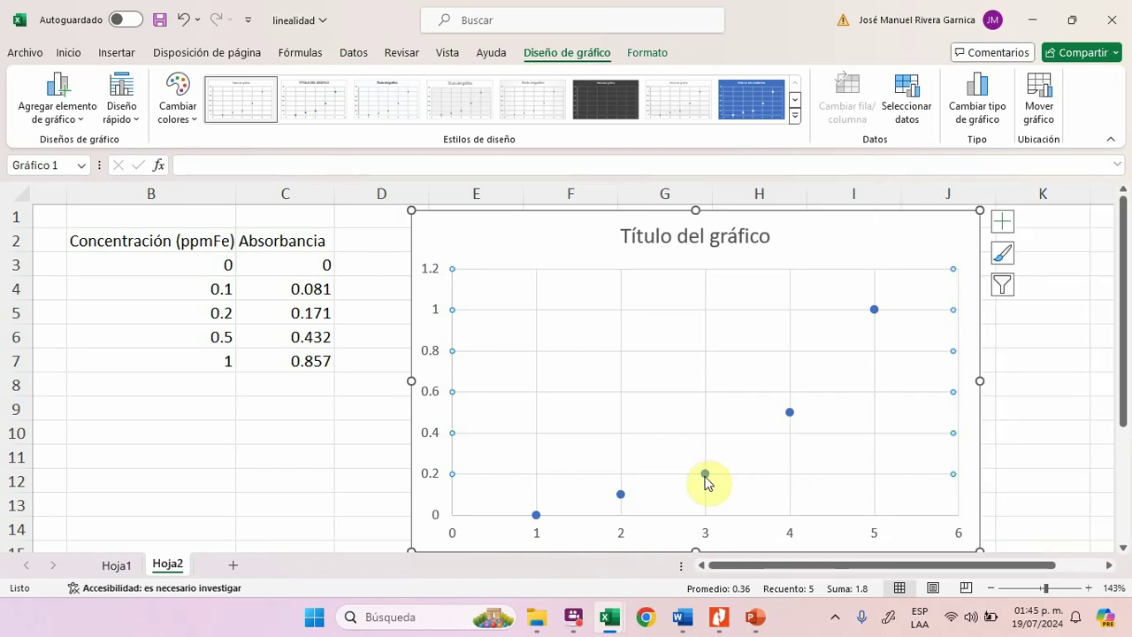
Step: Deselect the scatter chart by selecting empty cell C8 and save the workbook
{"action": "right_click", "coordinate": [705, 475]}
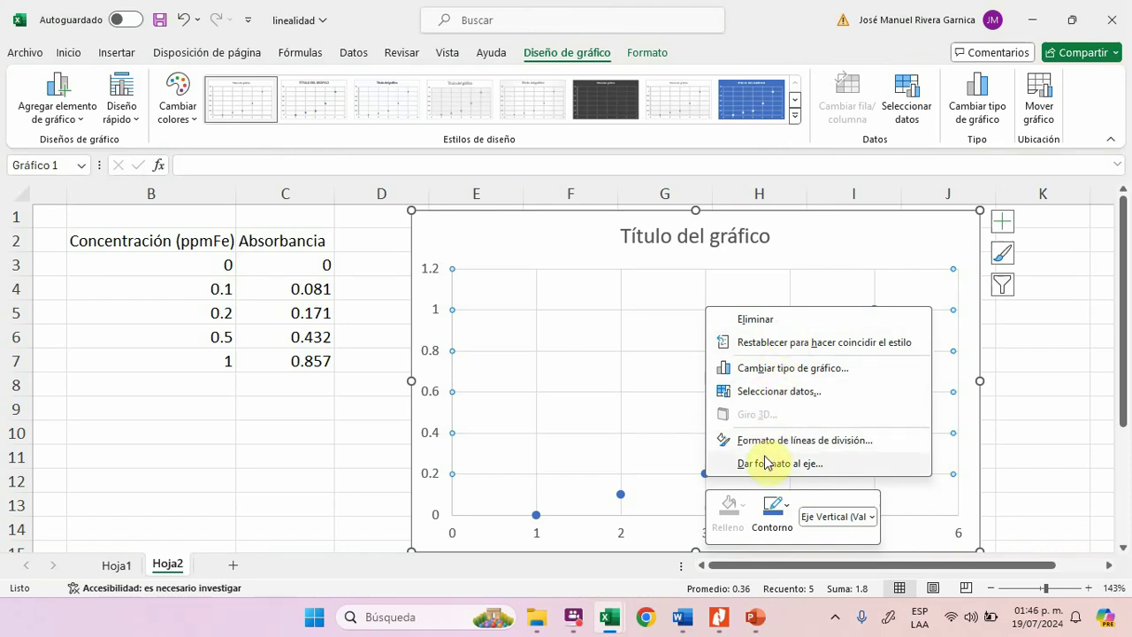
{"action": "left_click", "coordinate": [641, 459]}
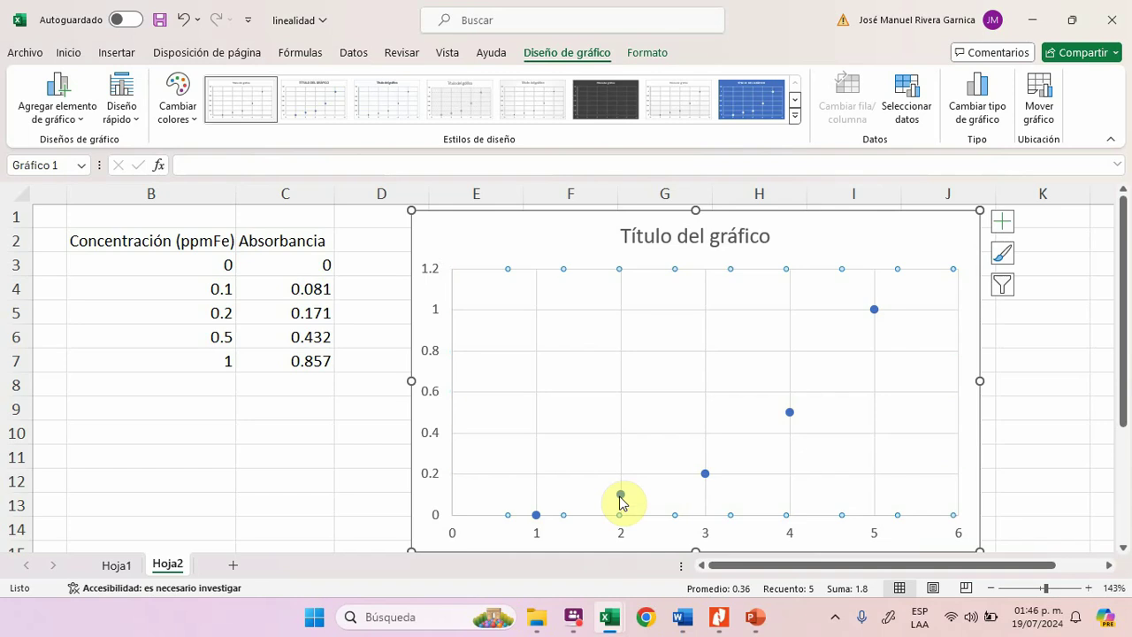
{"action": "left_click", "coordinate": [621, 498]}
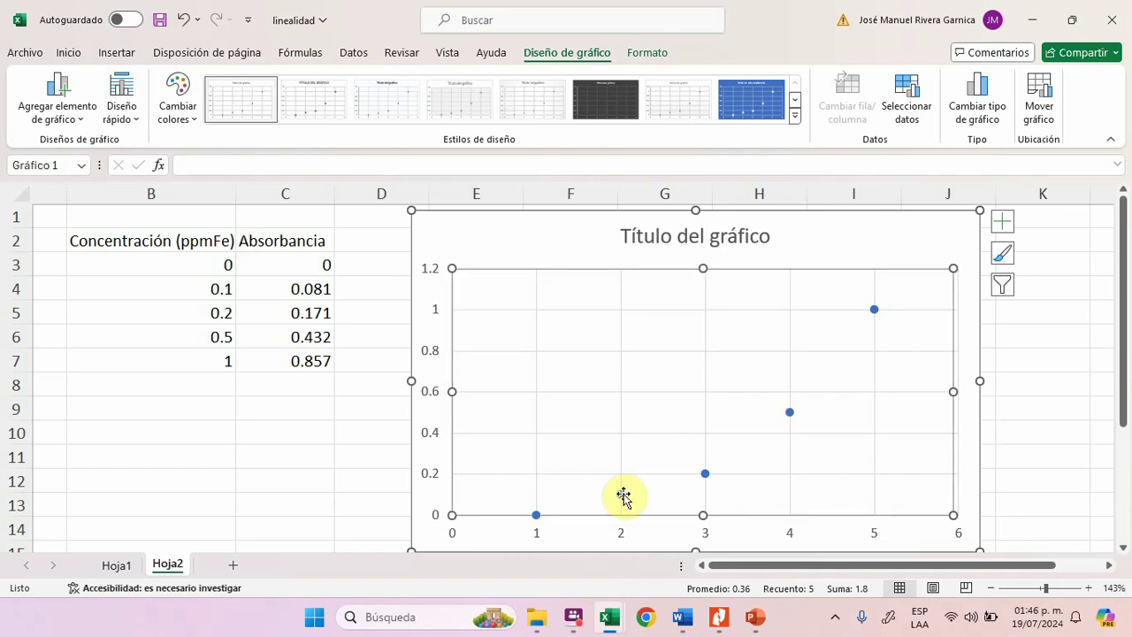
{"action": "left_click", "coordinate": [286, 389]}
{"action": "left_click", "coordinate": [159, 20]}
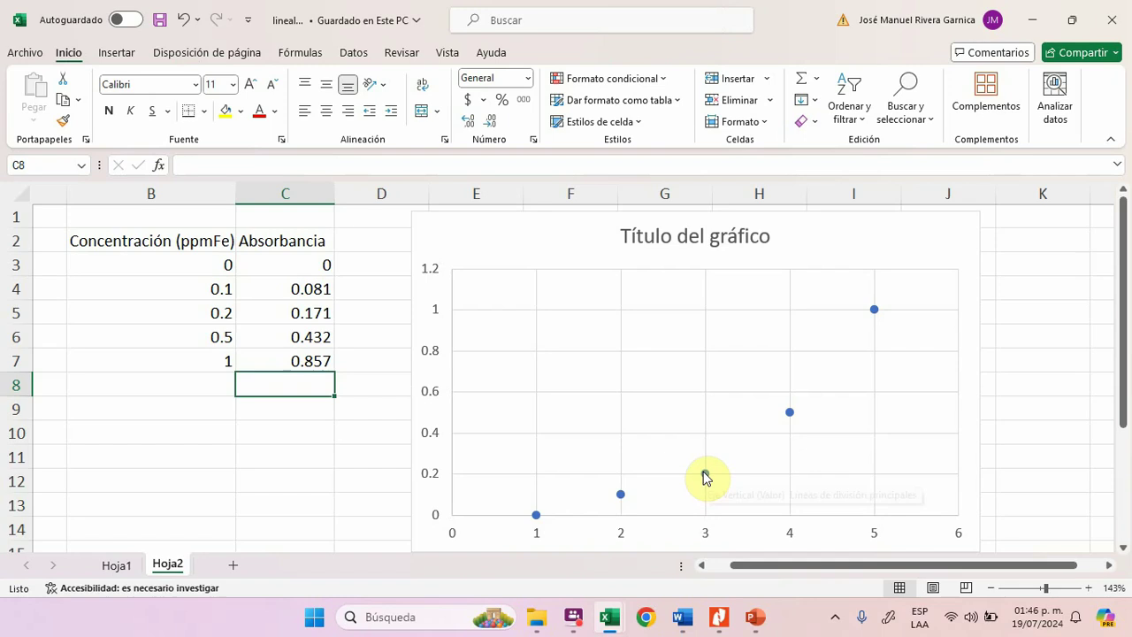
Step: Examine the scatter chart's plotted points and axis scales against the concentration and absorbance table
{"action": "left_click", "coordinate": [705, 476]}
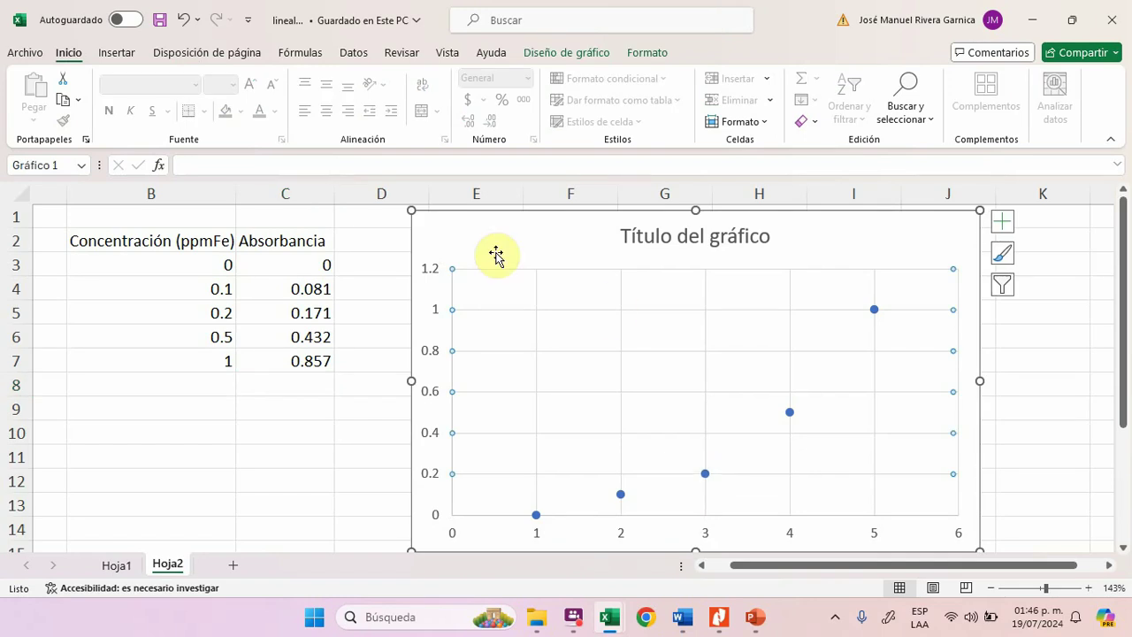
{"action": "scroll", "coordinate": [797, 320], "scroll_direction": "down", "scroll_amount": 3}
{"action": "scroll", "coordinate": [798, 319], "scroll_direction": "up", "scroll_amount": 3}
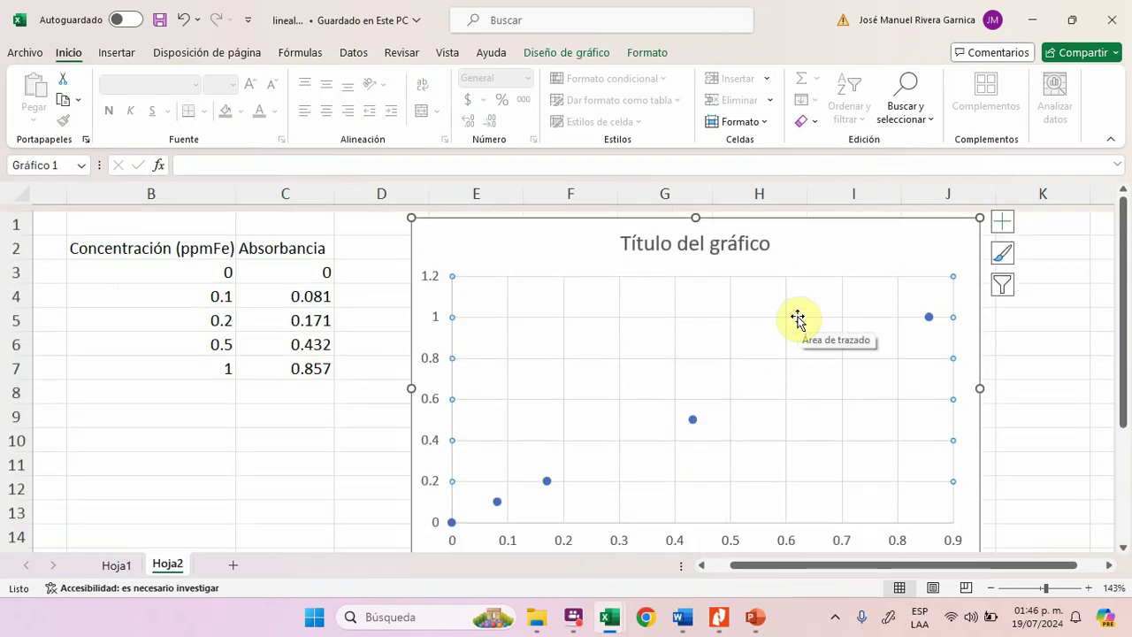
{"action": "scroll", "coordinate": [798, 319], "scroll_direction": "left", "scroll_amount": 1}
{"action": "scroll", "coordinate": [798, 319], "scroll_direction": "down", "scroll_amount": 1}
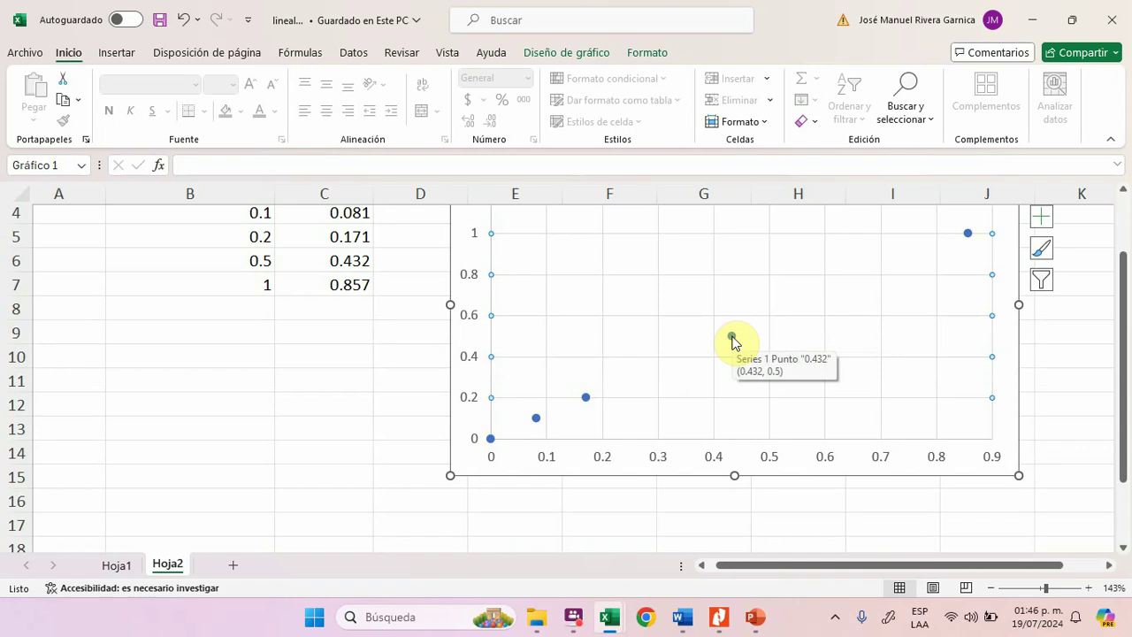
{"action": "scroll", "coordinate": [731, 343], "scroll_direction": "up", "scroll_amount": 1}
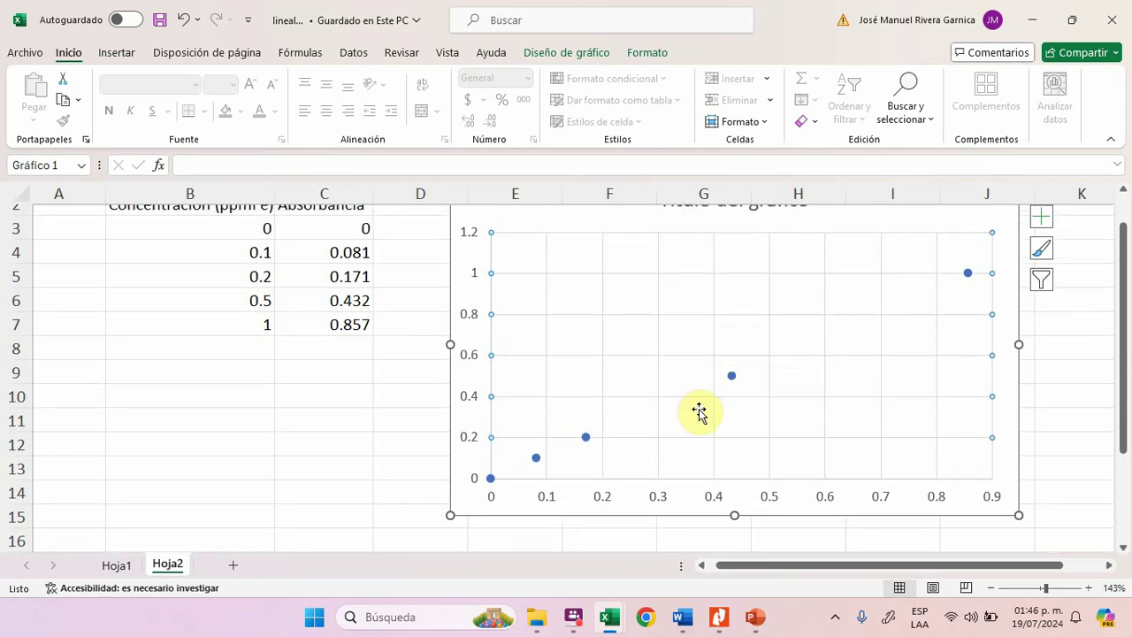
{"action": "scroll", "coordinate": [576, 476], "scroll_direction": "up", "scroll_amount": 1}
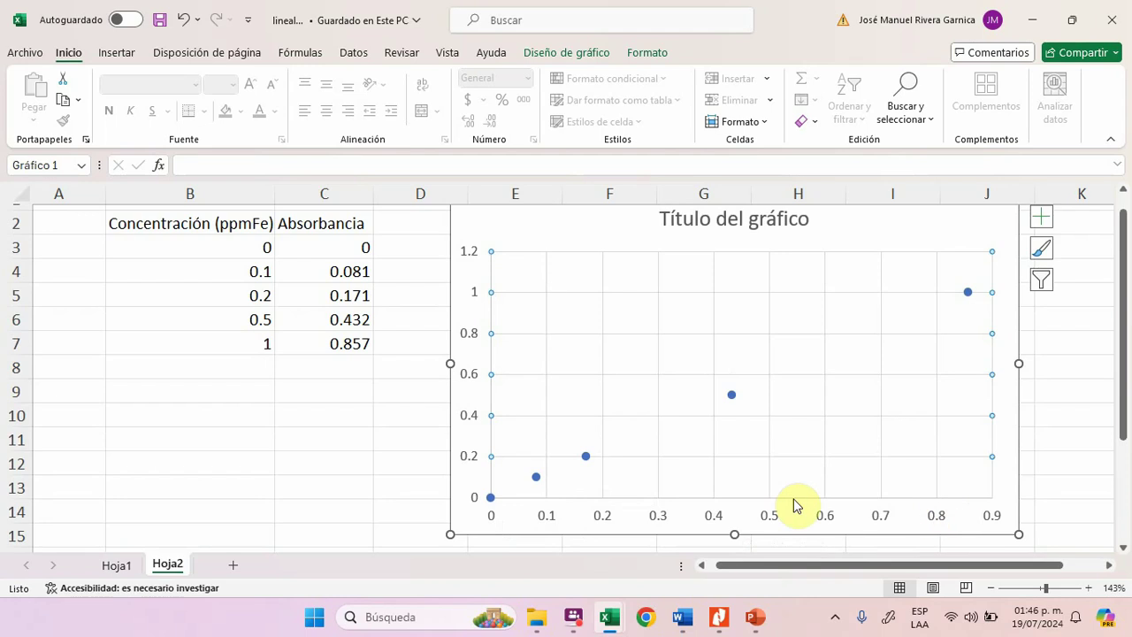
Step: Add a linear trendline to the scatter series, displaying its equation and R squared value on the chart
{"action": "left_click", "coordinate": [732, 399]}
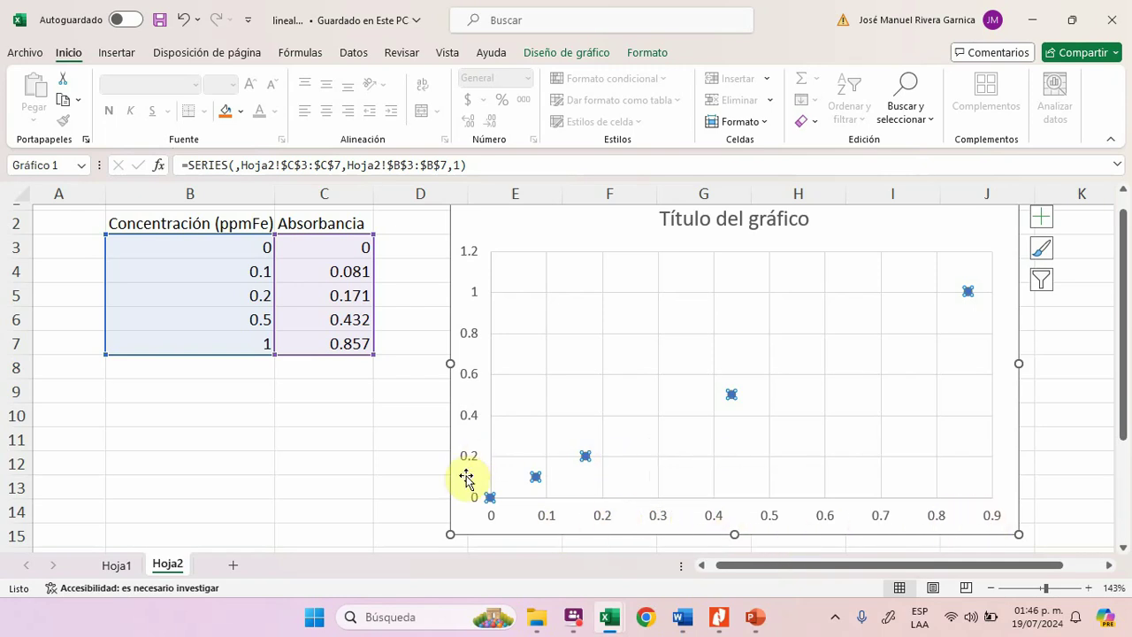
{"action": "right_click", "coordinate": [733, 395]}
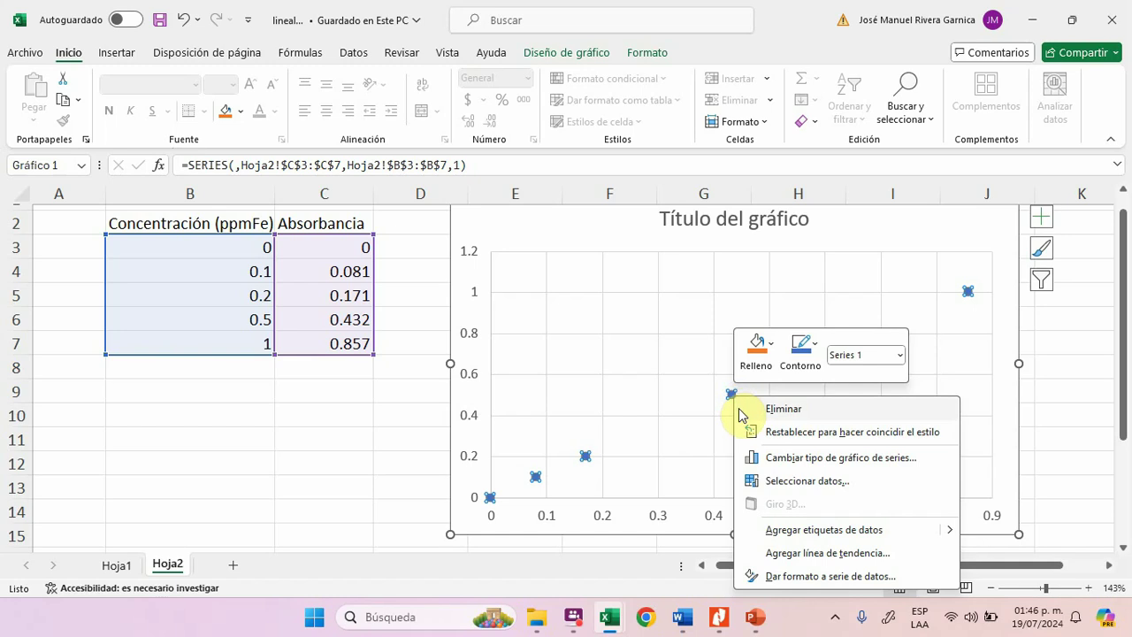
{"action": "left_click", "coordinate": [819, 555]}
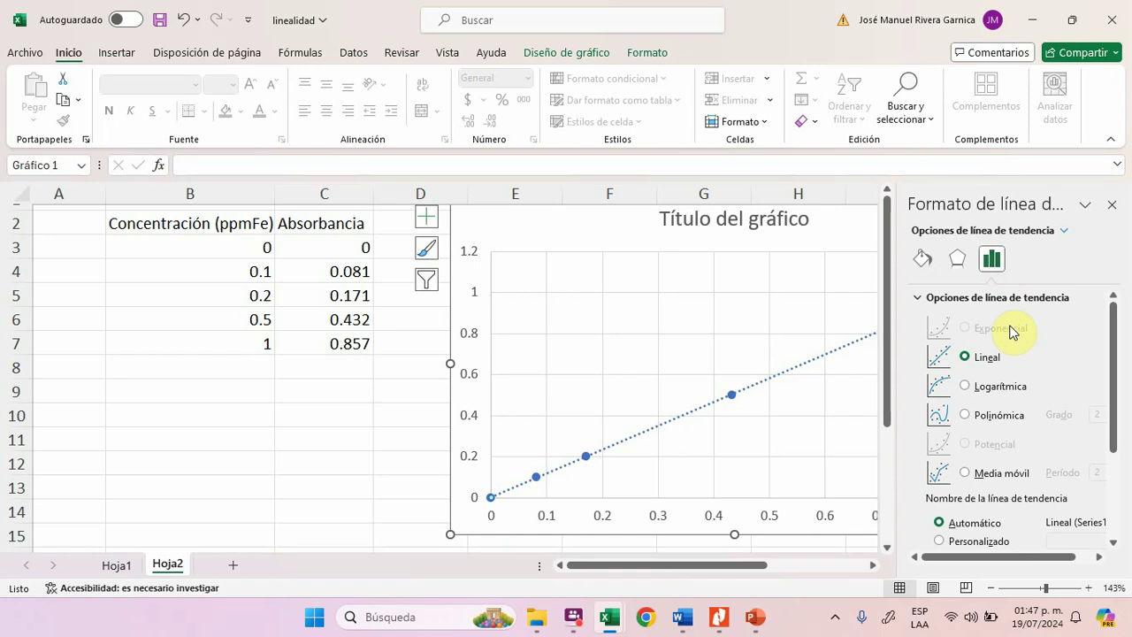
{"action": "scroll", "coordinate": [1012, 332], "scroll_direction": "down", "scroll_amount": 1}
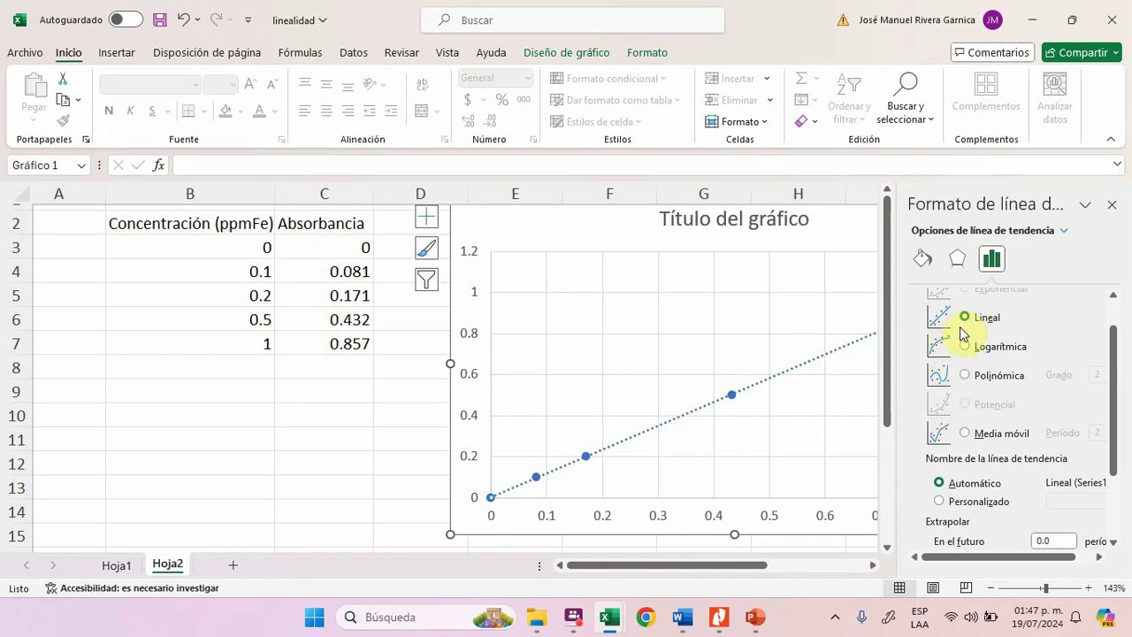
{"action": "scroll", "coordinate": [986, 398], "scroll_direction": "down", "scroll_amount": 3}
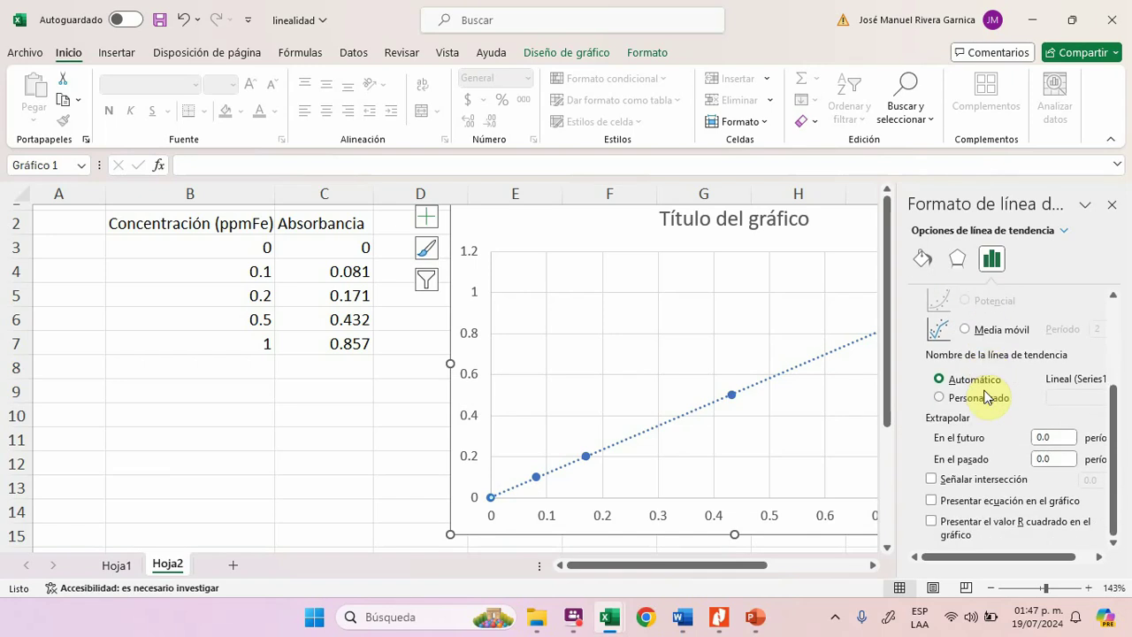
{"action": "left_click", "coordinate": [931, 503]}
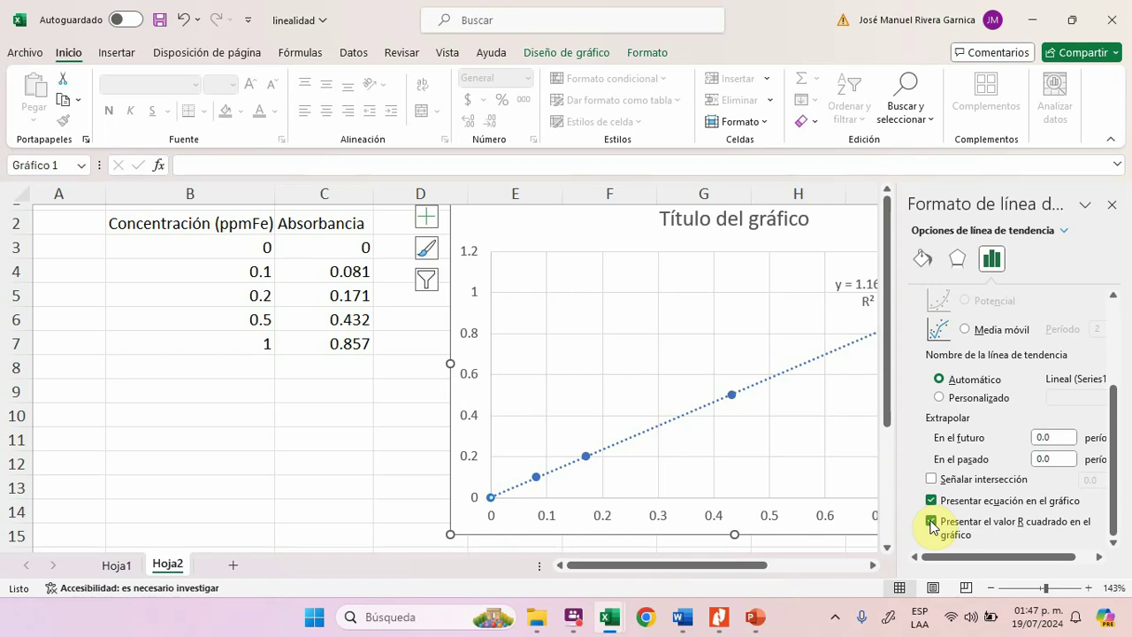
{"action": "left_click", "coordinate": [1112, 206]}
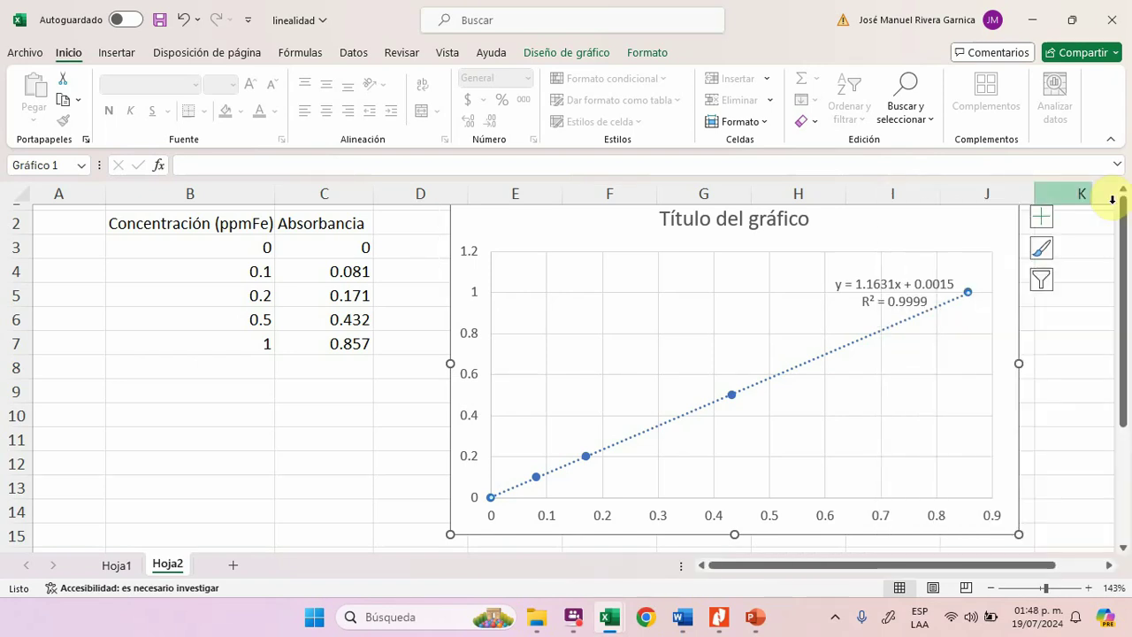
Step: Move the trendline's equation and R² label away from the line, to just below the chart title
{"action": "left_click", "coordinate": [884, 285]}
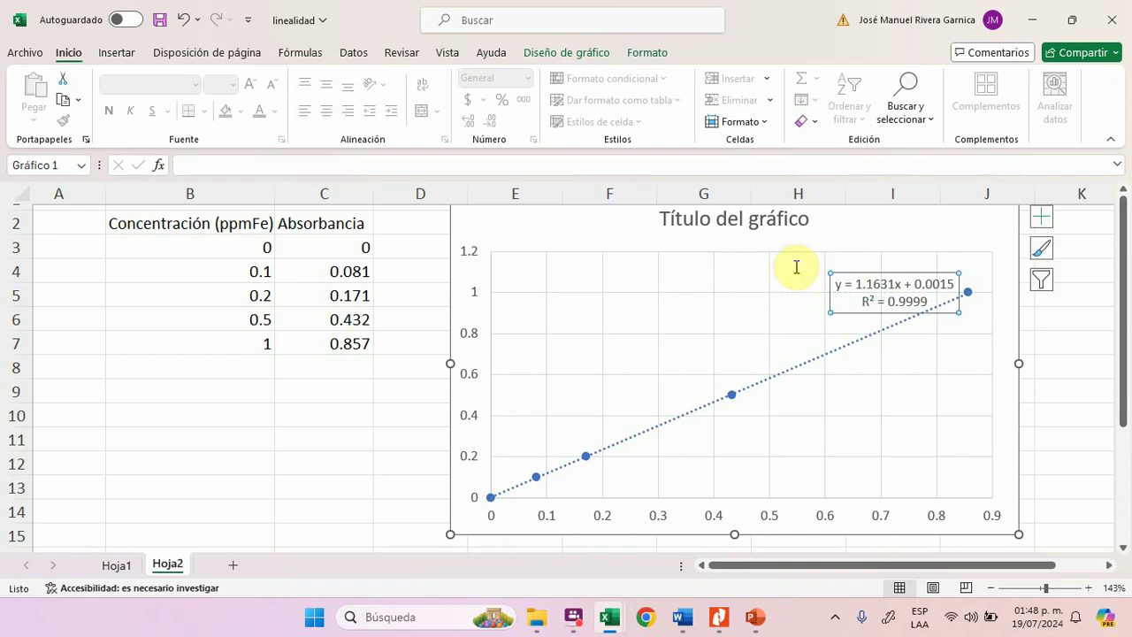
{"action": "left_click_drag", "start_coordinate": [881, 283], "coordinate": [770, 264]}
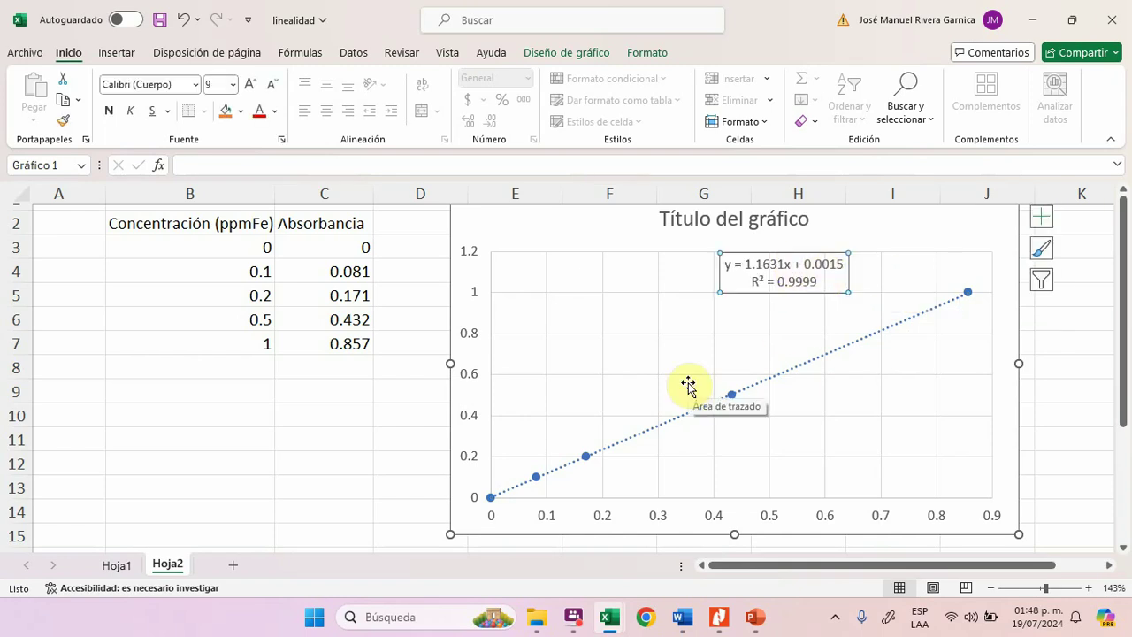
{"action": "left_click", "coordinate": [164, 409]}
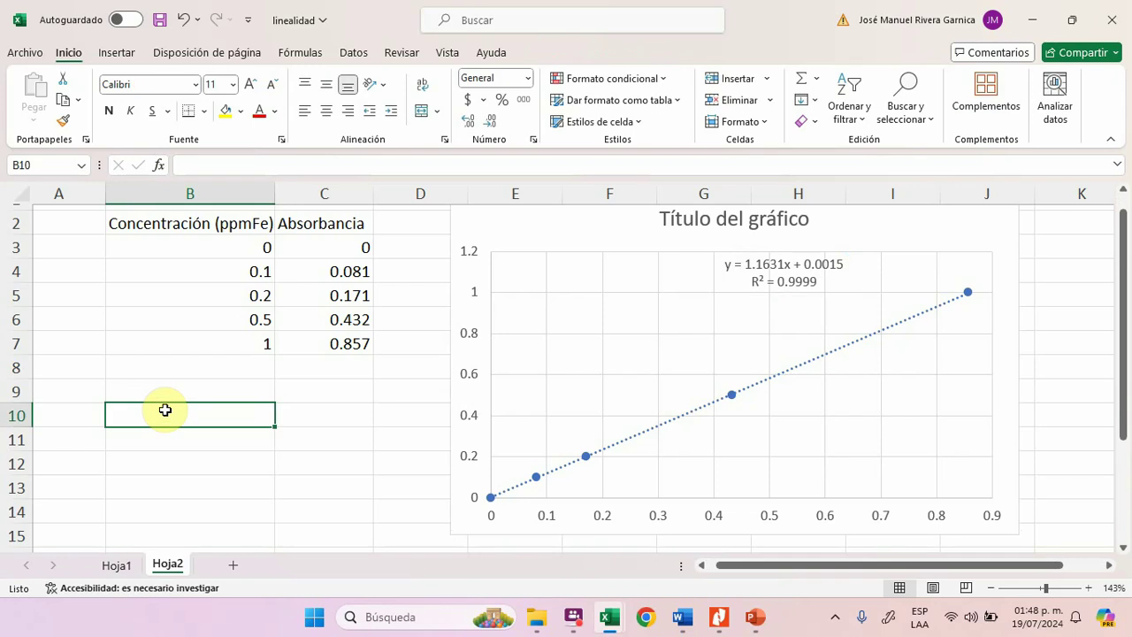
Step: Switch to the Quimicaanalítica-UIII presentation in PowerPoint and handwrite "y =" beside the data table on the calibration exercise slide in slide show
{"action": "mouse_move", "coordinate": [754, 618]}
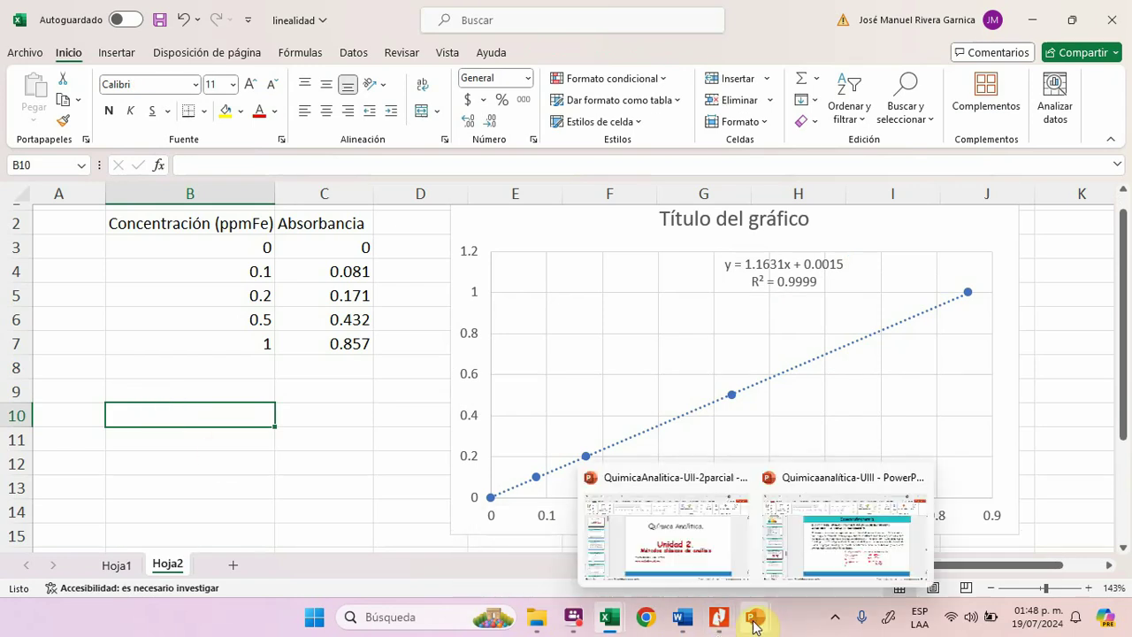
{"action": "left_click", "coordinate": [831, 562]}
{"action": "left_click", "coordinate": [951, 589]}
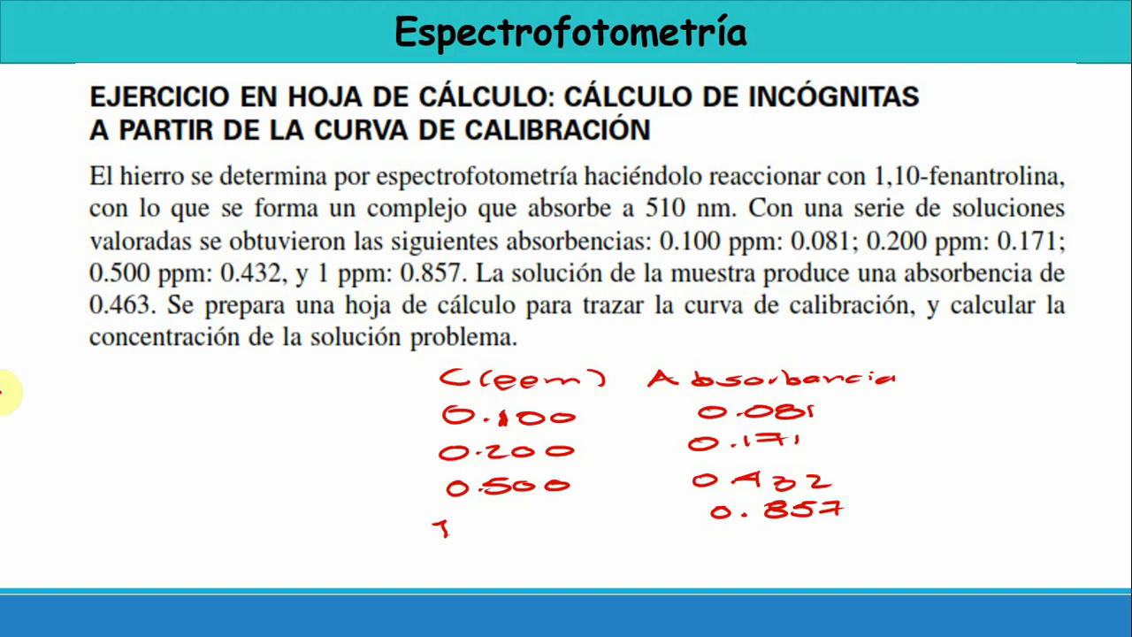
{"action": "mouse_move", "coordinate": [128, 412]}
{"action": "left_mouse_down"}
{"action": "mouse_move", "coordinate": [111, 435]}
{"action": "mouse_move", "coordinate": [173, 426]}
{"action": "left_mouse_up"}
{"action": "left_click", "coordinate": [153, 425]}
{"action": "left_click_drag", "start_coordinate": [157, 434], "coordinate": [174, 433]}
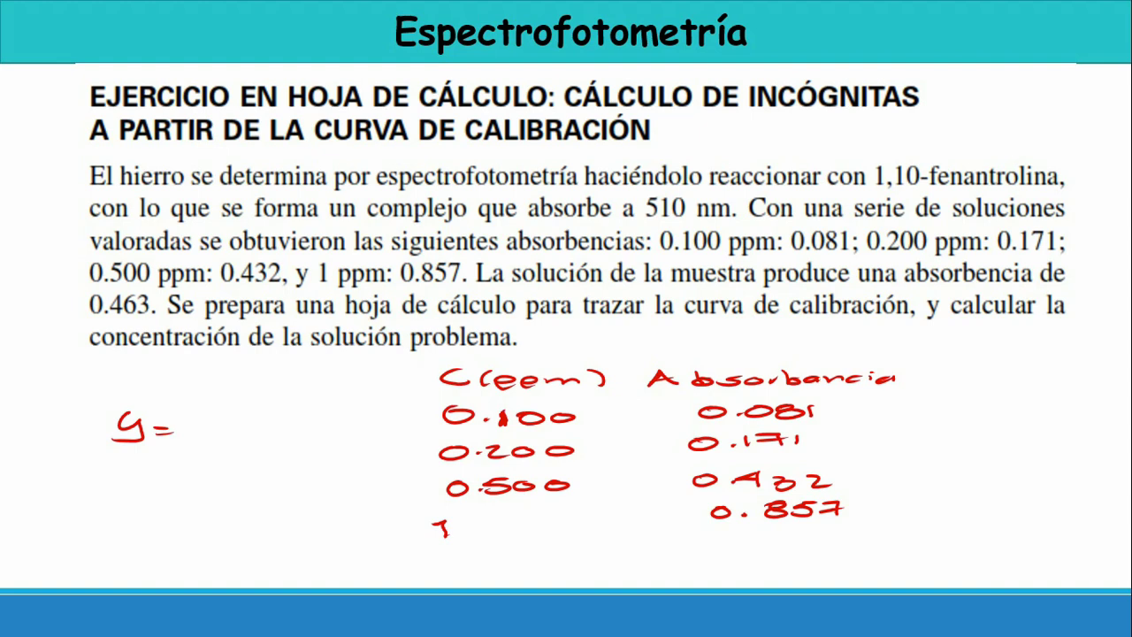
{"action": "key", "text": "Escape"}
{"action": "key", "text": "Return"}
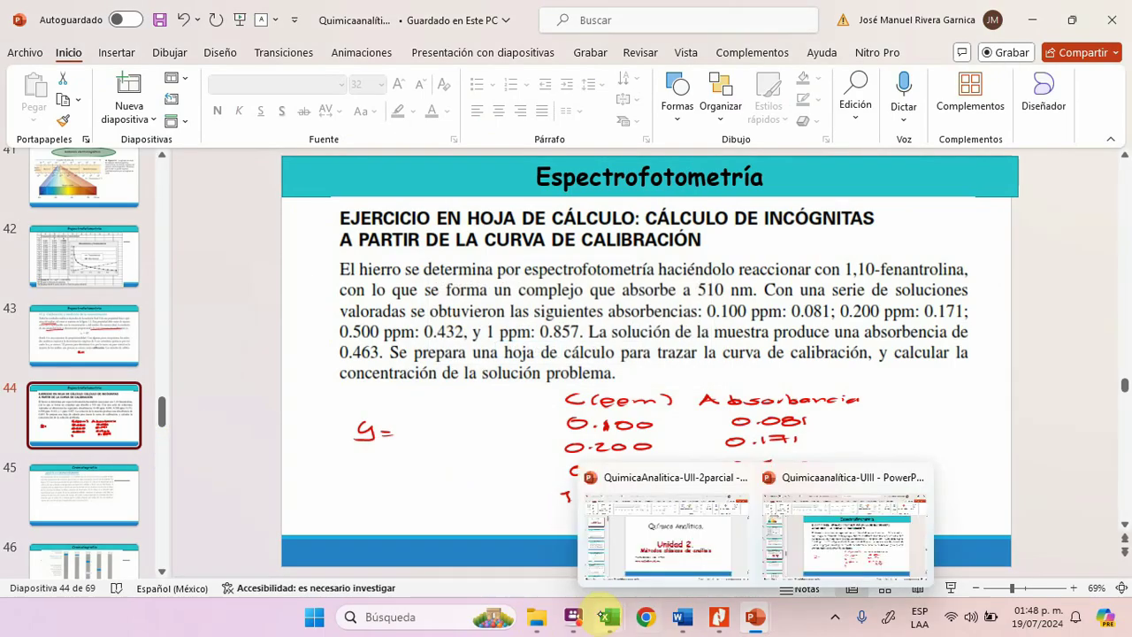
Step: Switch to the linealidad workbook in Excel and examine the trendline's equation and R² label up close
{"action": "mouse_move", "coordinate": [610, 617]}
{"action": "left_click", "coordinate": [769, 534]}
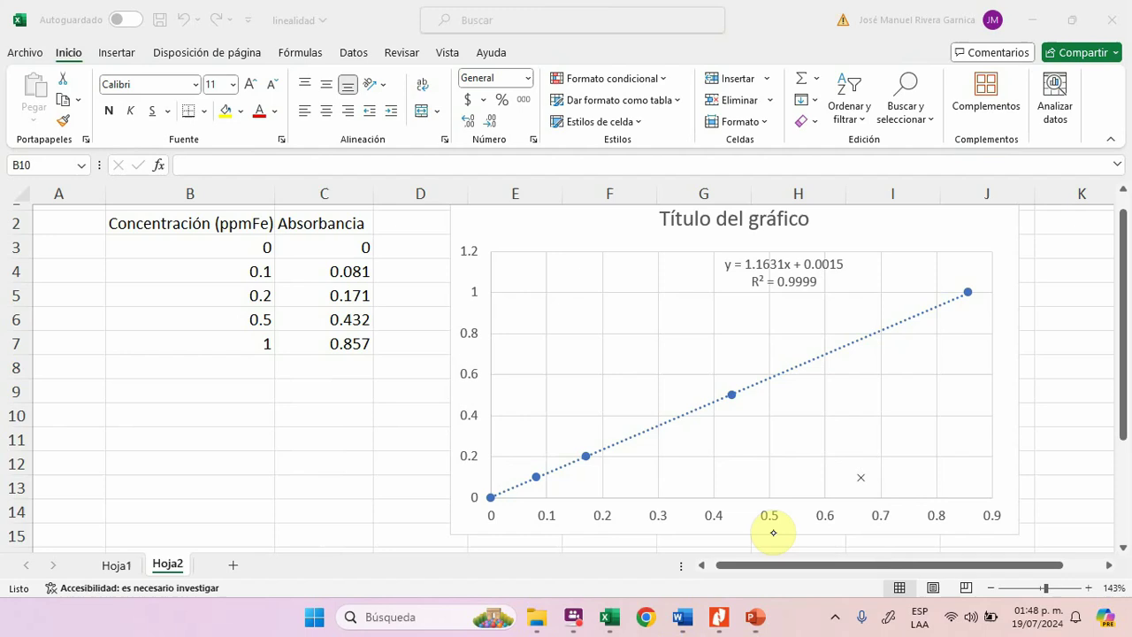
{"action": "left_click", "coordinate": [768, 265]}
{"action": "scroll", "coordinate": [766, 264], "scroll_direction": "up", "scroll_amount": 8}
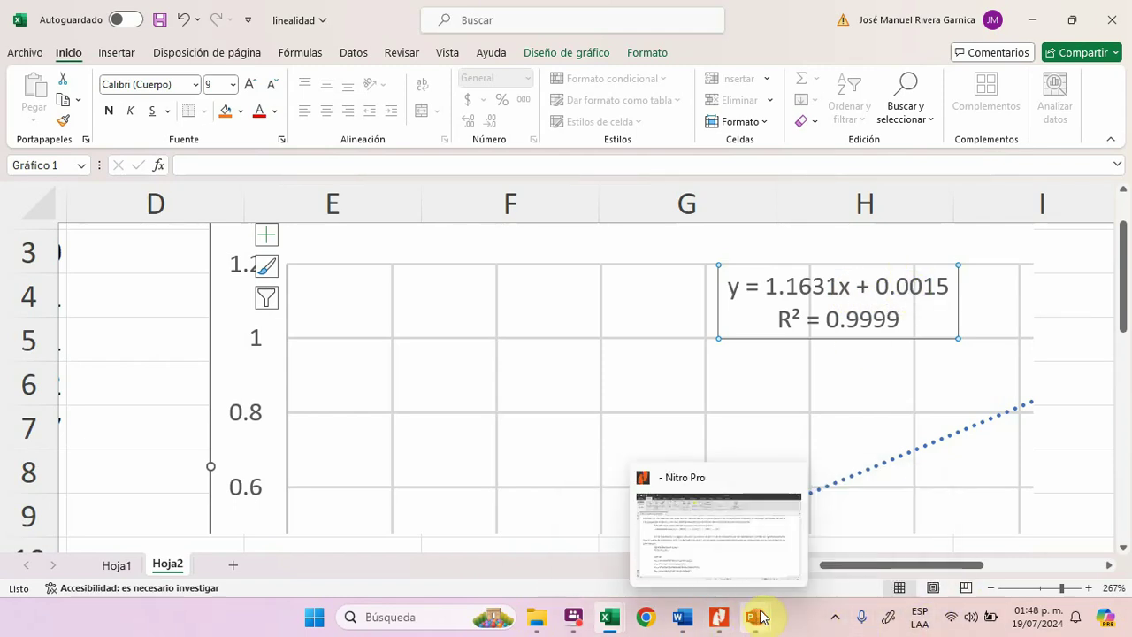
Step: Switch to the Quimicaanalítica-UIII presentation in PowerPoint and complete the handwritten equation as "y = mx + b" in slide show
{"action": "mouse_move", "coordinate": [756, 616]}
{"action": "left_click", "coordinate": [850, 548]}
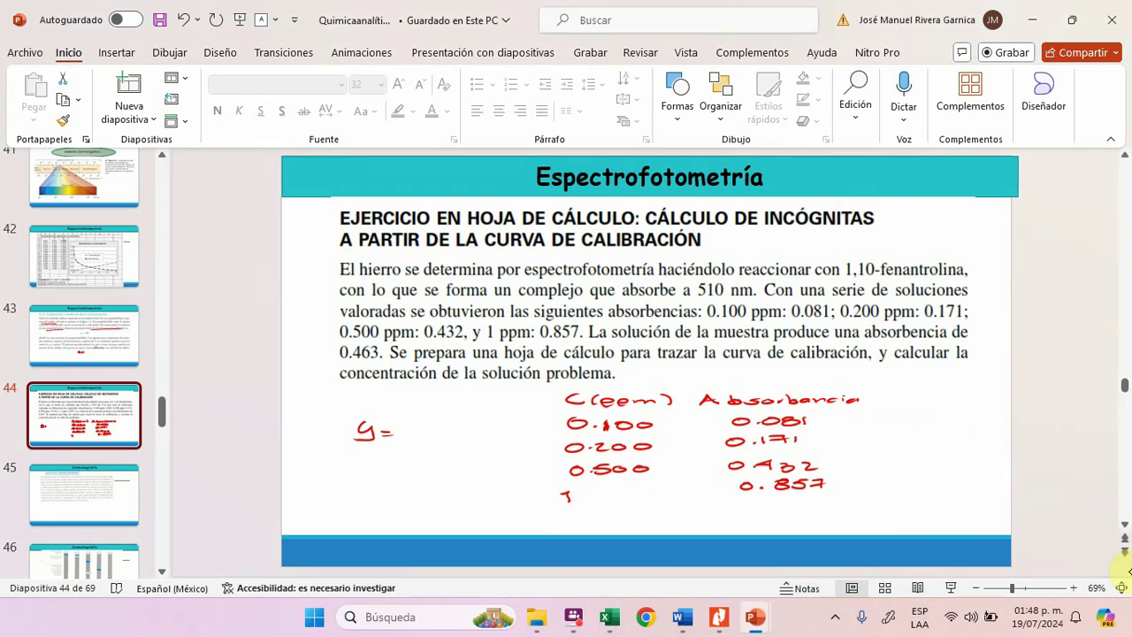
{"action": "left_click", "coordinate": [951, 587]}
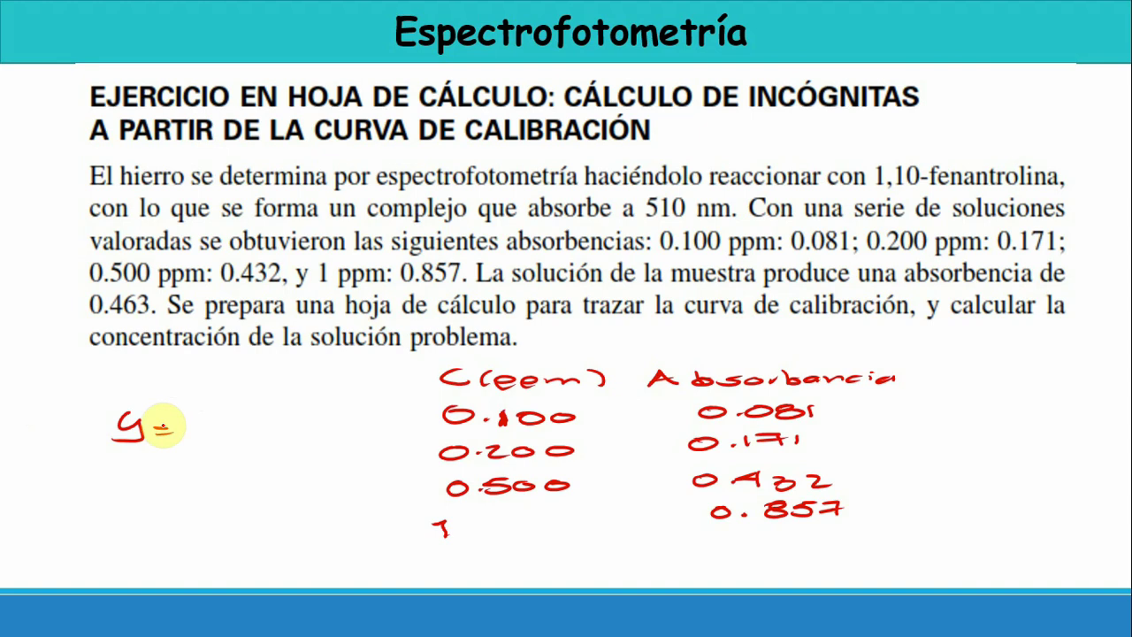
{"action": "left_click_drag", "start_coordinate": [179, 432], "coordinate": [362, 433]}
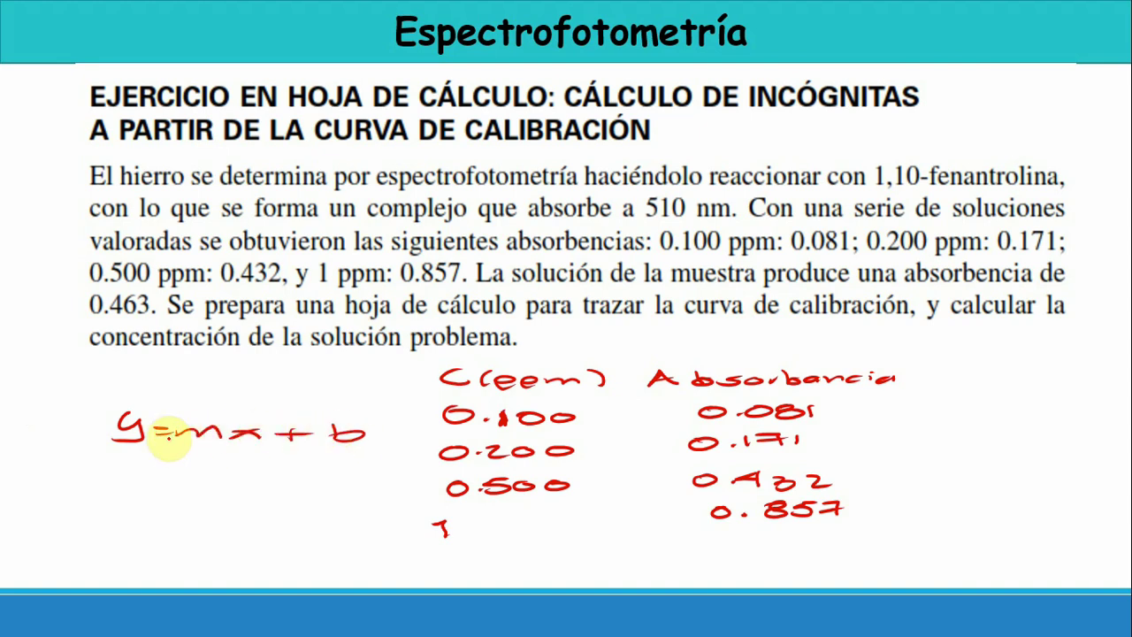
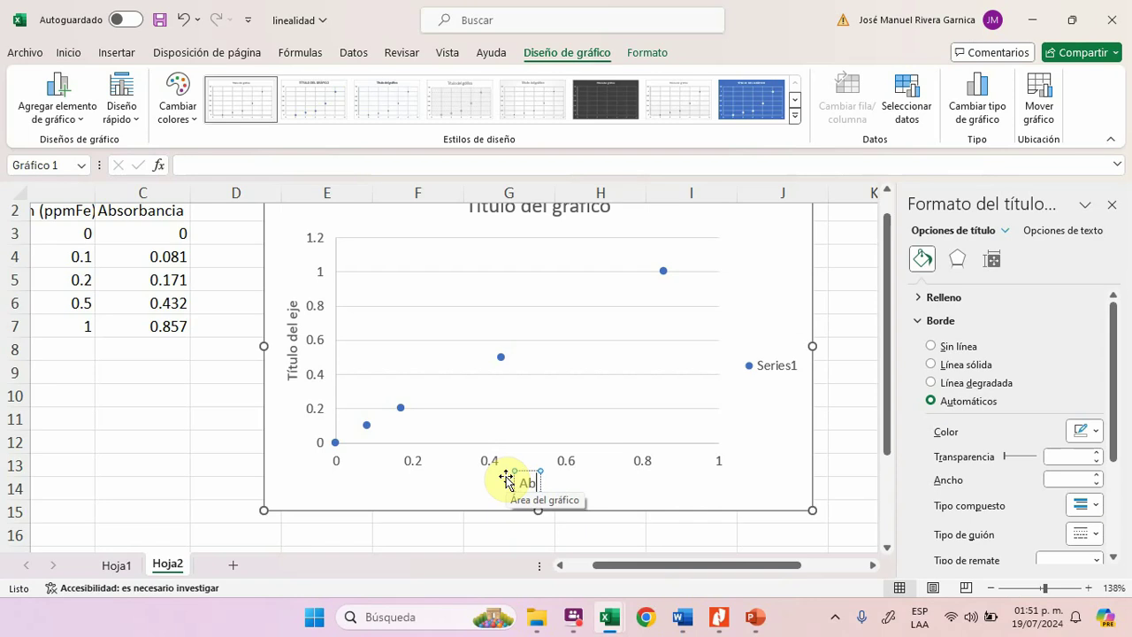
Step: Title the scatter chart's horizontal axis "Absorbancia" and its vertical axis "Concentración"
{"action": "type", "text": "ia"}
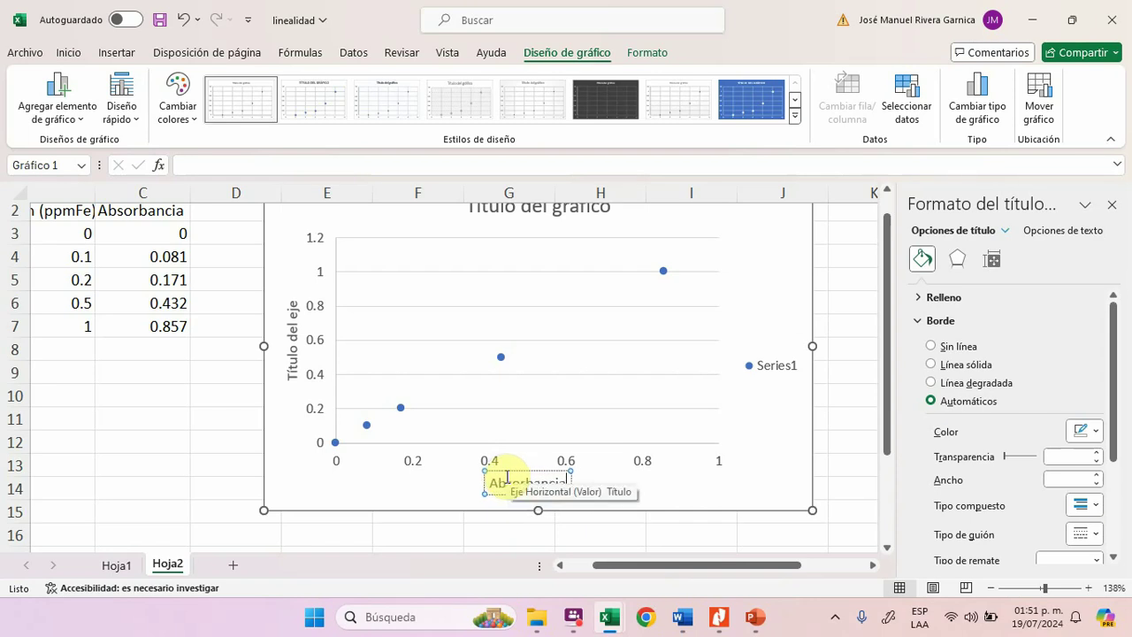
{"action": "key", "text": "BackSpace"}
{"action": "left_click", "coordinate": [292, 320]}
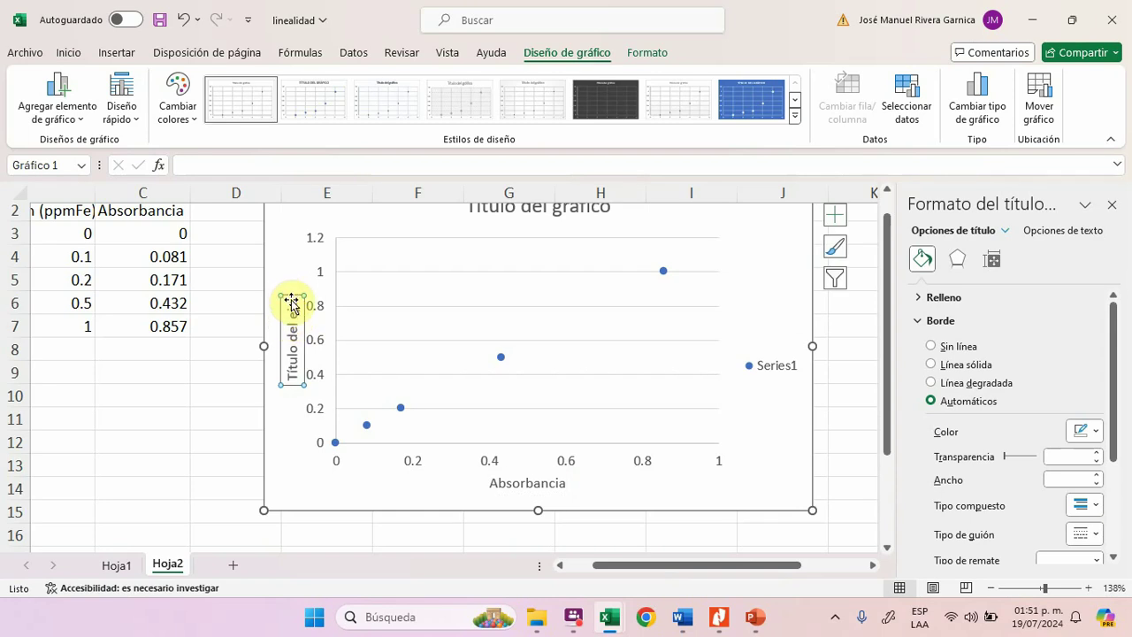
{"action": "left_click_drag", "start_coordinate": [293, 305], "coordinate": [296, 361]}
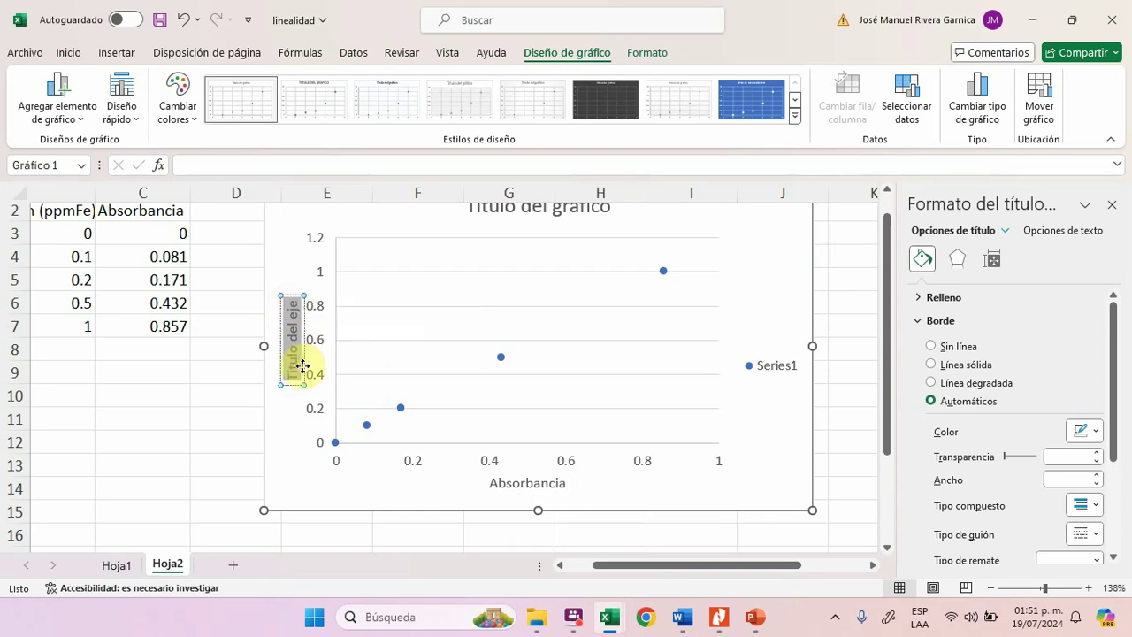
{"action": "type", "text": "Concentraci"}
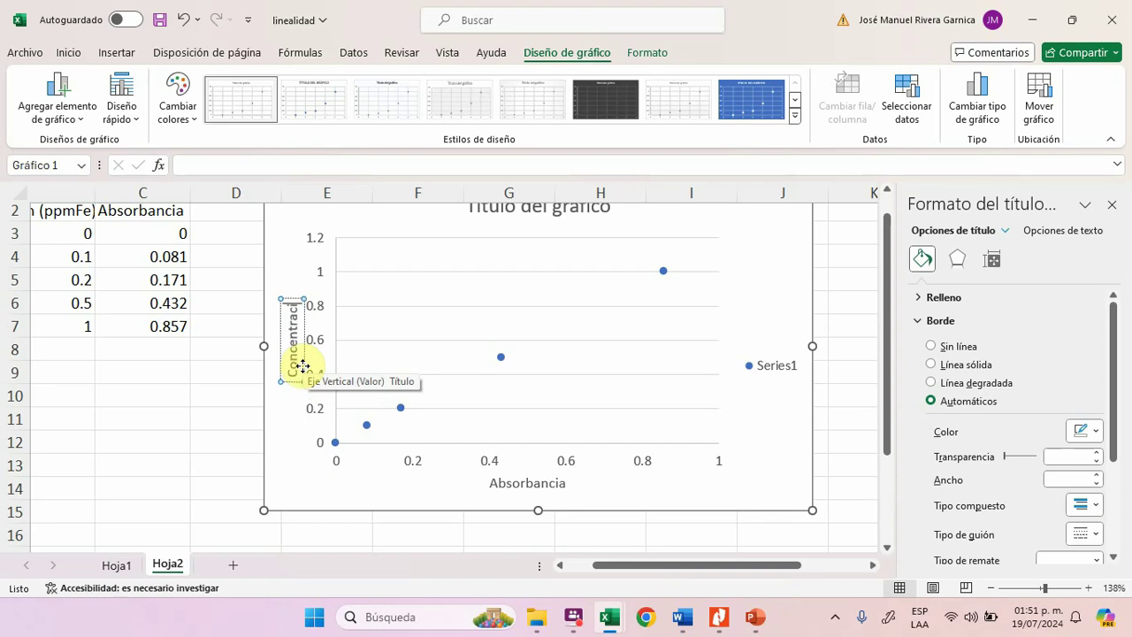
{"action": "type", "text": "ón"}
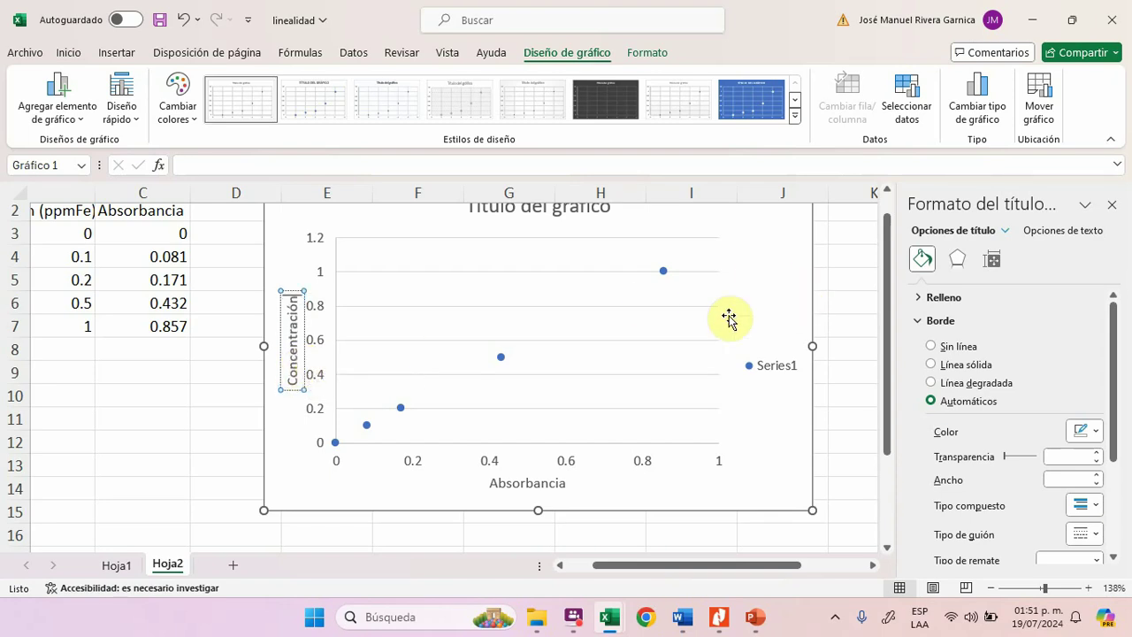
Step: Add a linear trendline to the scatter chart's data series and show its equation and R² value on the chart
{"action": "left_click", "coordinate": [500, 358]}
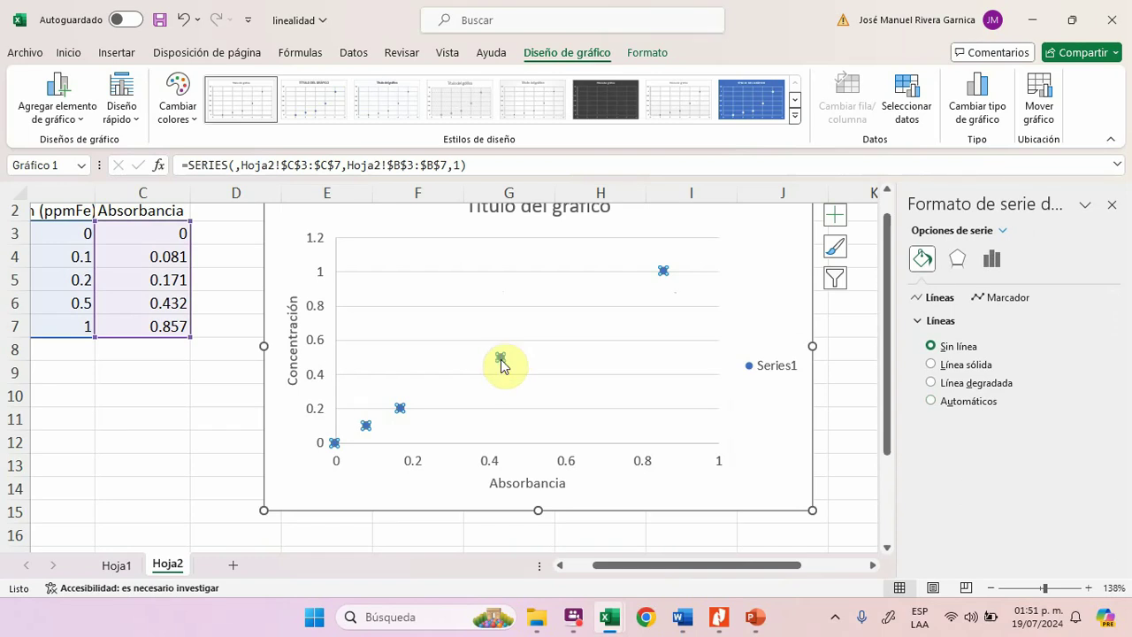
{"action": "right_click", "coordinate": [501, 358]}
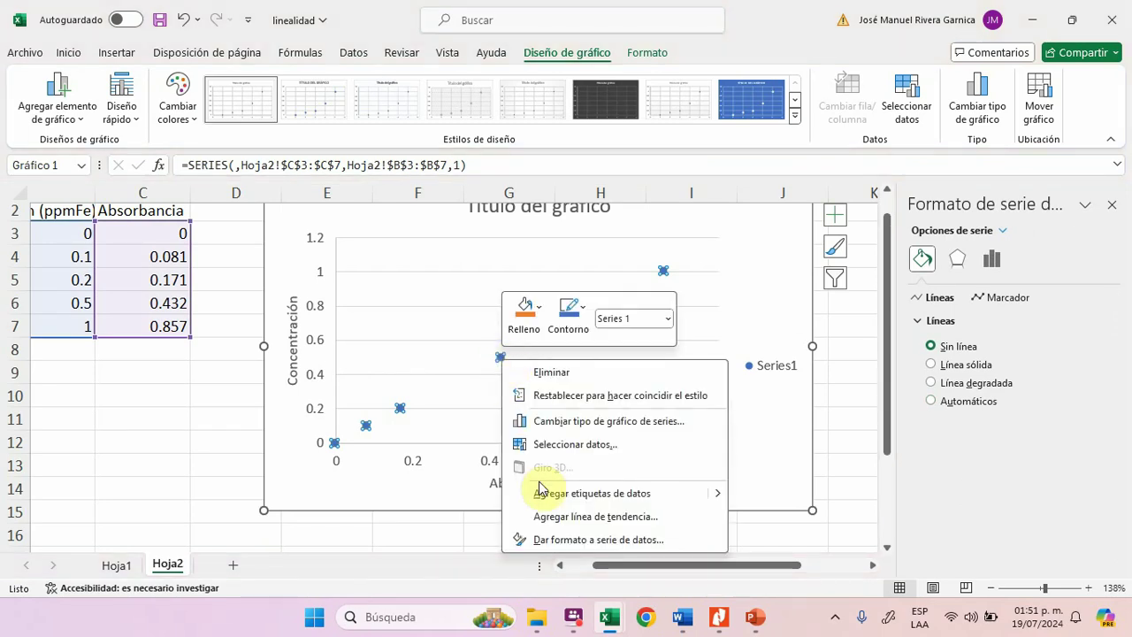
{"action": "left_click", "coordinate": [578, 516]}
{"action": "scroll", "coordinate": [989, 385], "scroll_direction": "down", "scroll_amount": 3}
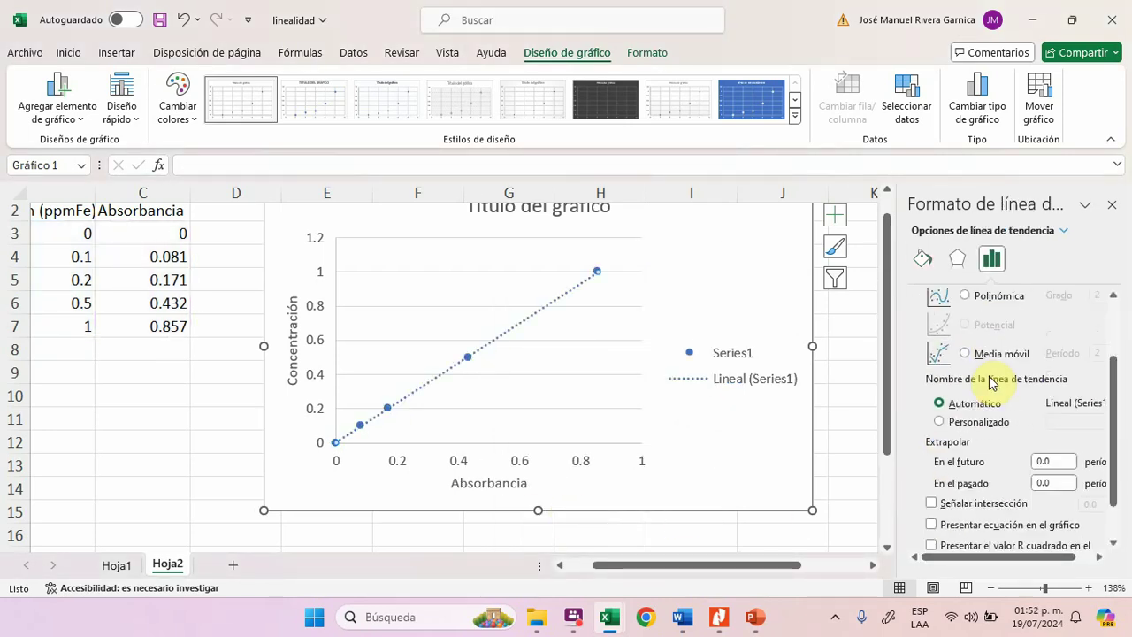
{"action": "left_click", "coordinate": [943, 526]}
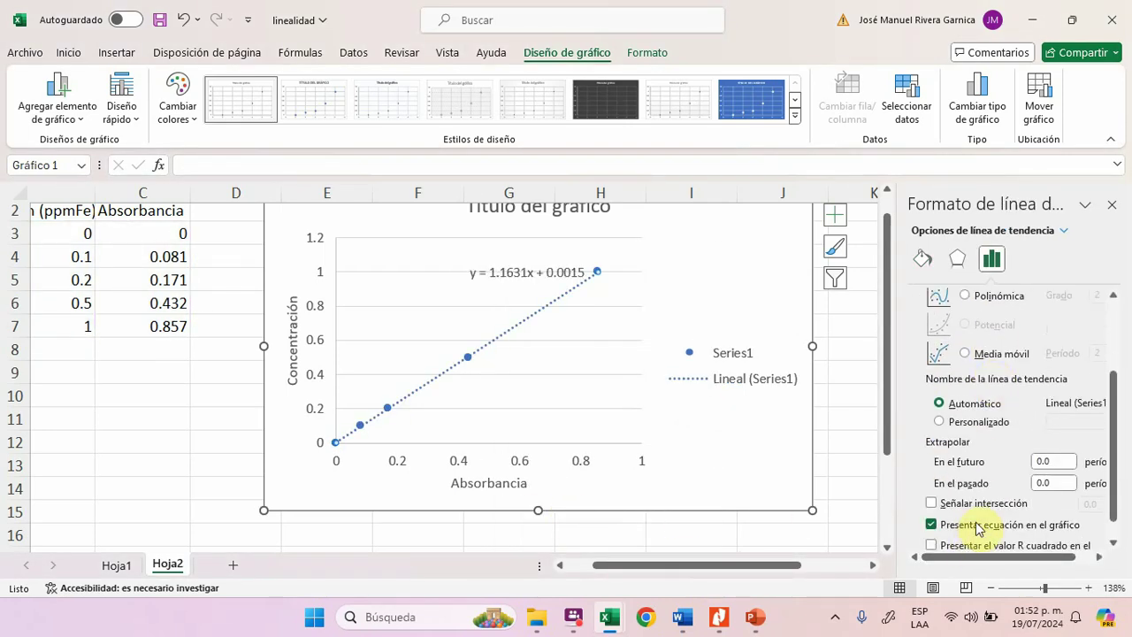
{"action": "scroll", "coordinate": [956, 525], "scroll_direction": "down", "scroll_amount": 1}
{"action": "left_click", "coordinate": [953, 528]}
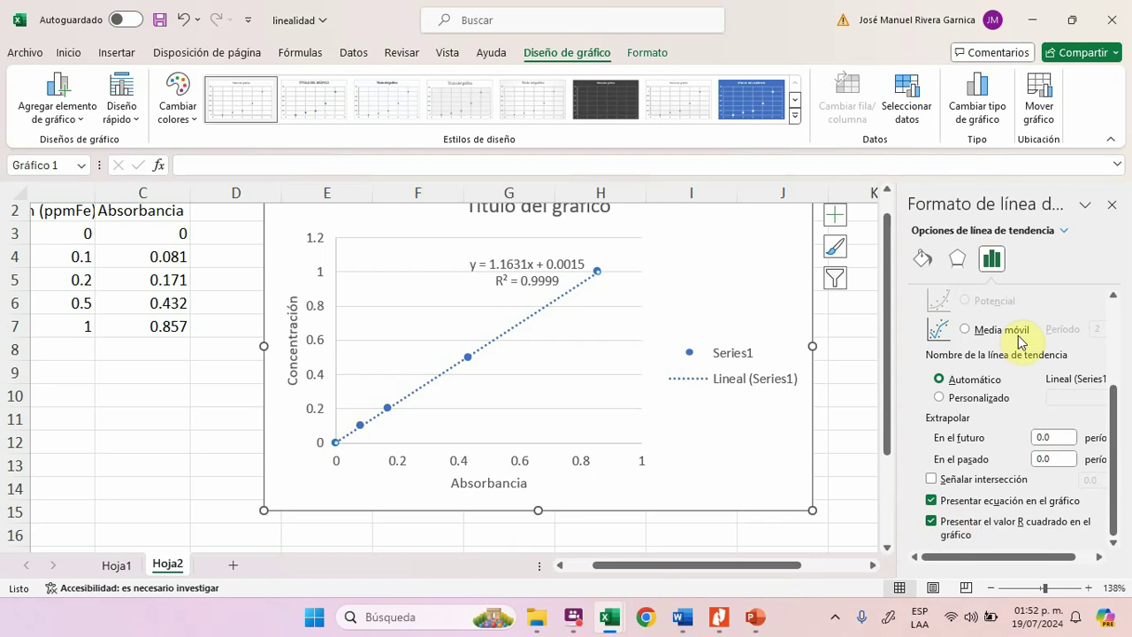
{"action": "left_click", "coordinate": [1112, 205]}
Step: Move the trendline's equation and R² label off the line to the empty area above the chart's legend
{"action": "left_click", "coordinate": [544, 273]}
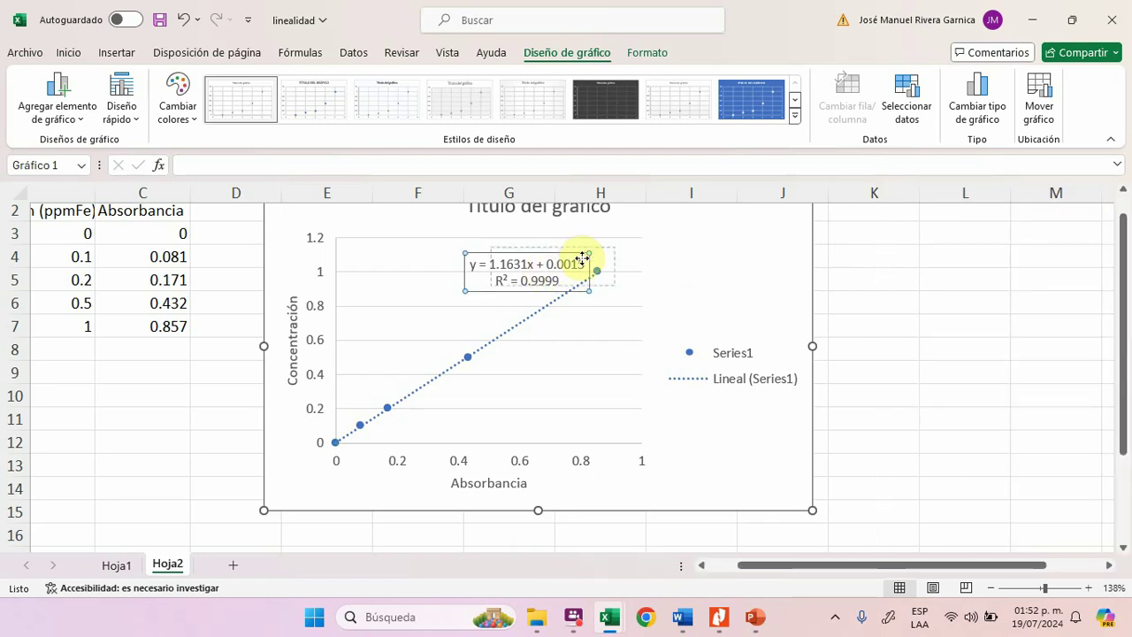
{"action": "left_click_drag", "start_coordinate": [460, 291], "coordinate": [628, 269]}
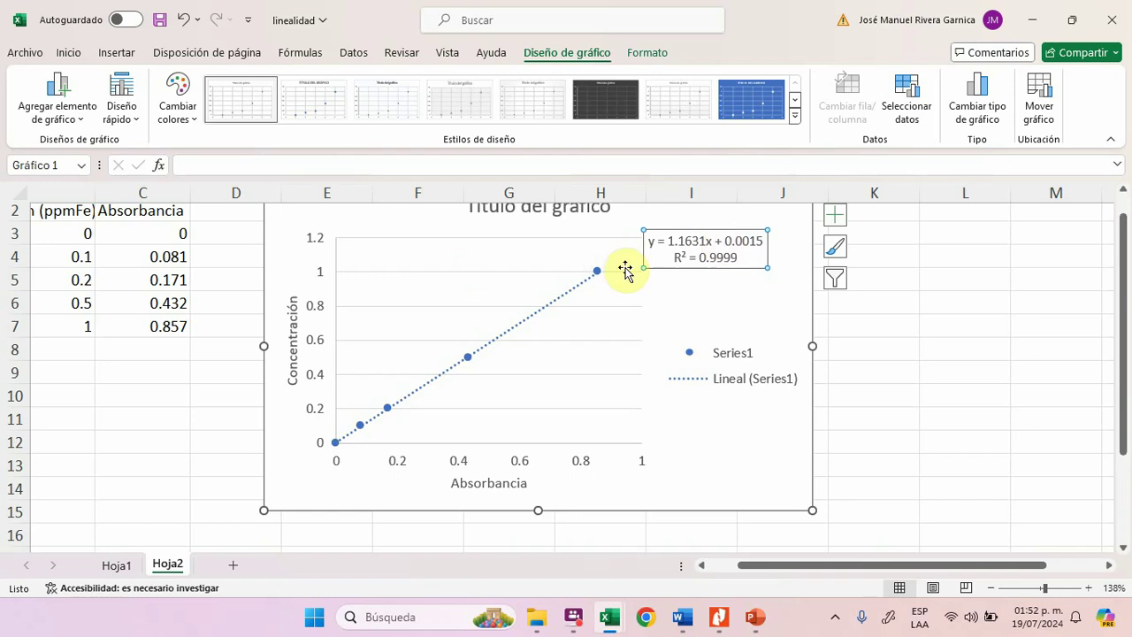
{"action": "scroll", "coordinate": [619, 278], "scroll_direction": "left", "scroll_amount": 2}
{"action": "scroll", "coordinate": [617, 277], "scroll_direction": "left", "scroll_amount": 3}
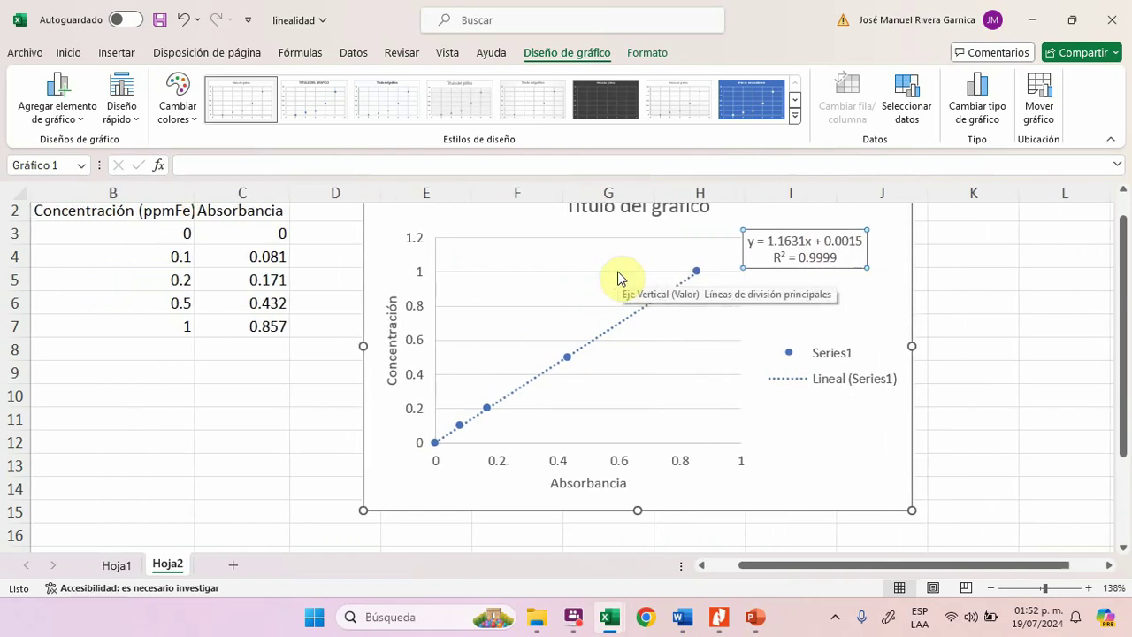
{"action": "scroll", "coordinate": [618, 277], "scroll_direction": "up", "scroll_amount": 1}
{"action": "scroll", "coordinate": [618, 277], "scroll_direction": "left", "scroll_amount": 1}
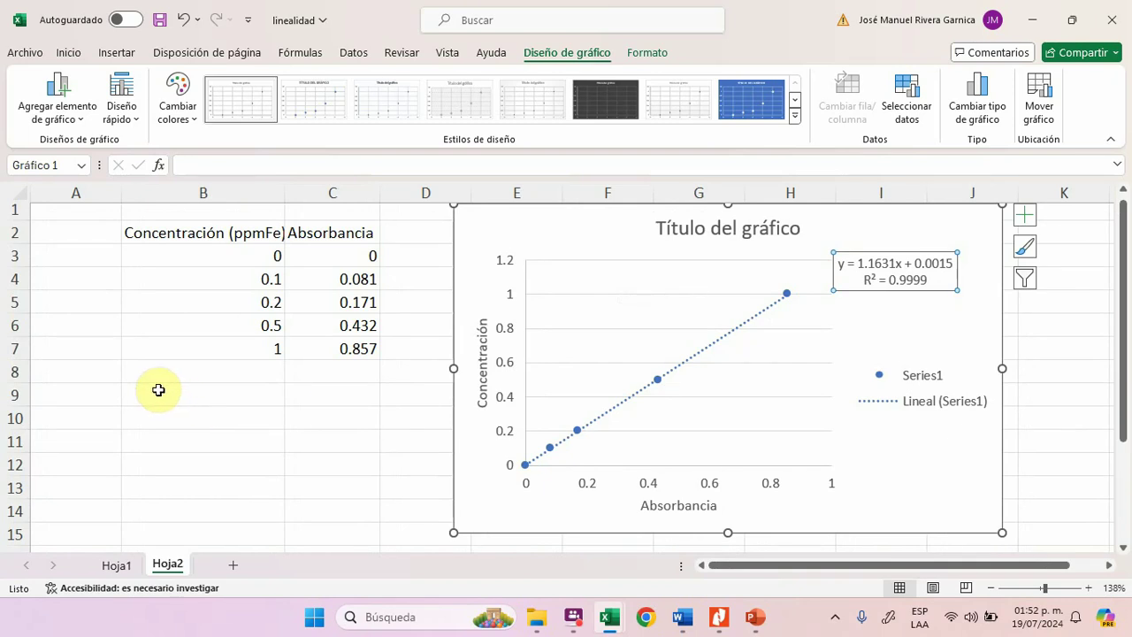
Step: Record the trendline's slope below the data table, with the label "m" in B9 and 1.1631 in B10
{"action": "left_click", "coordinate": [168, 391]}
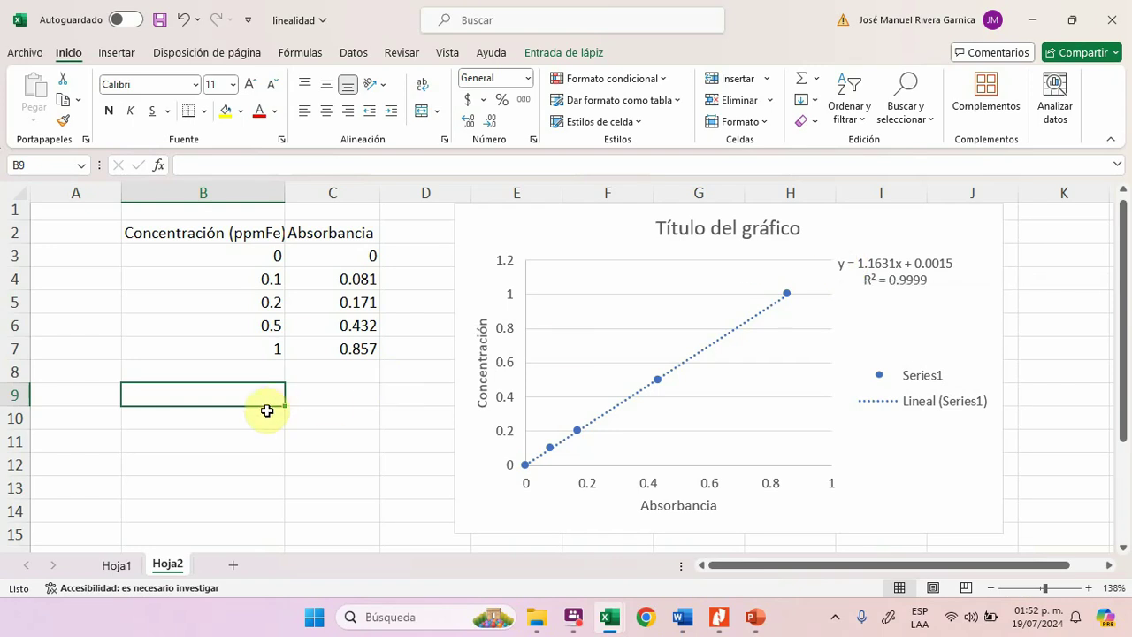
{"action": "type", "text": "m"}
{"action": "key", "text": "Return"}
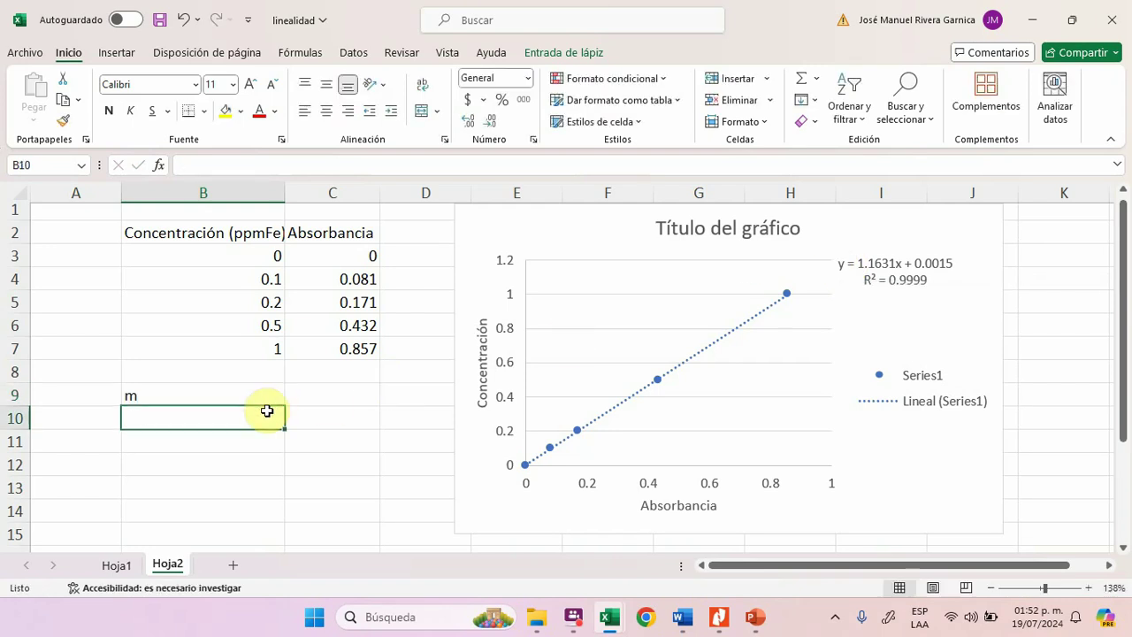
{"action": "type", "text": "1."}
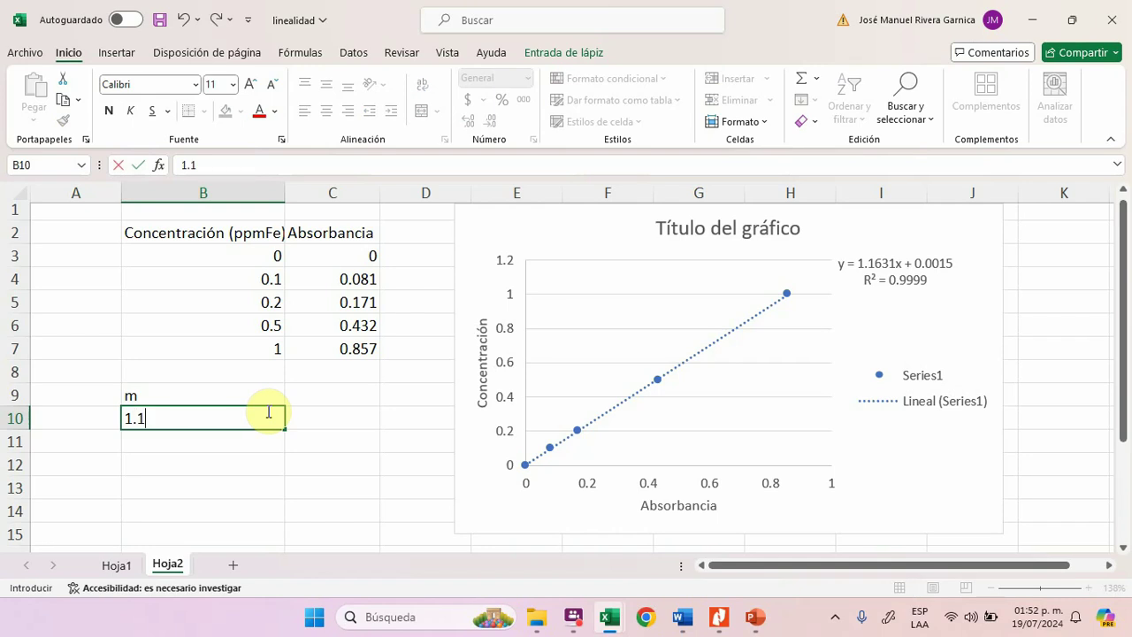
{"action": "type", "text": "1631"}
{"action": "key", "text": "Tab"}
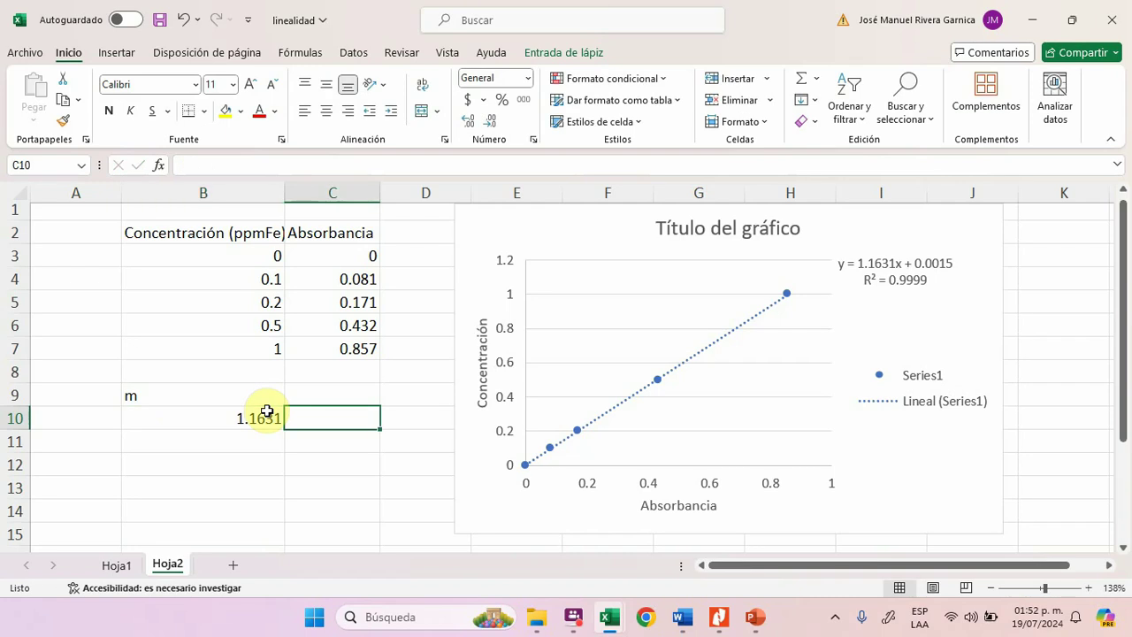
Step: Record the trendline's intercept beside the slope, with the label "b" in C9 and 0.0015 in C10
{"action": "key", "text": "Up"}
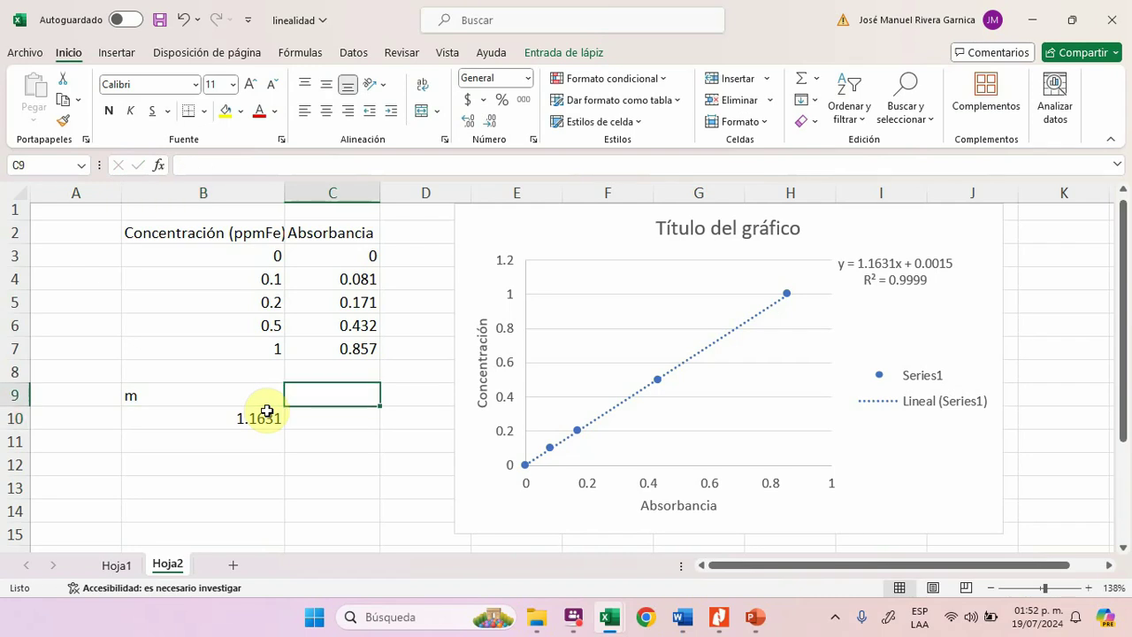
{"action": "type", "text": "b"}
{"action": "key", "text": "Return"}
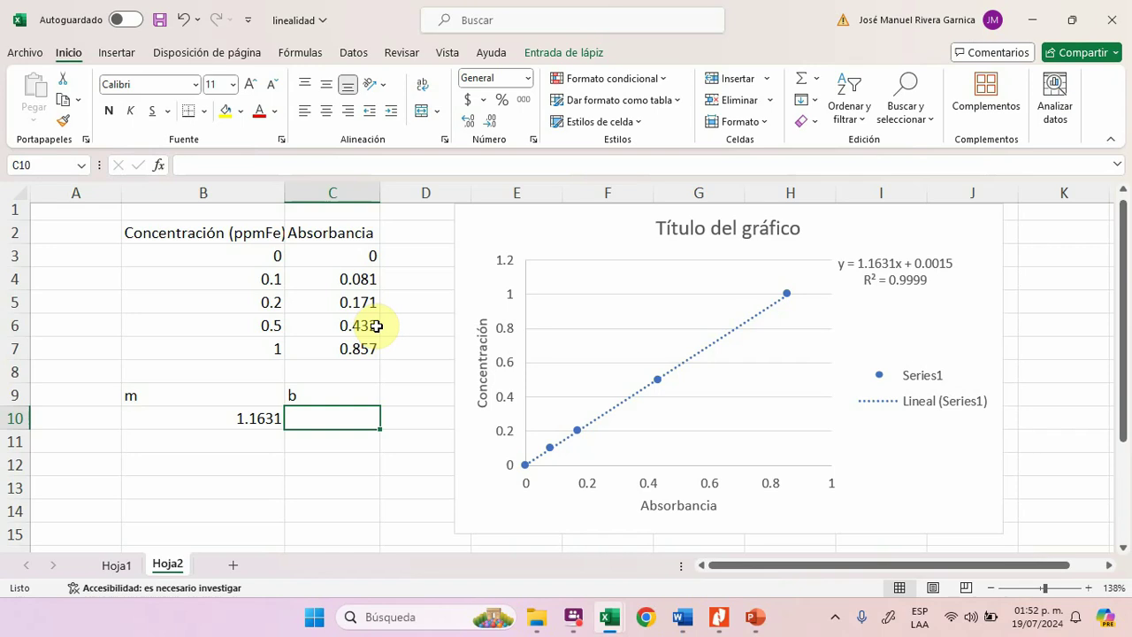
{"action": "type", "text": "0"}
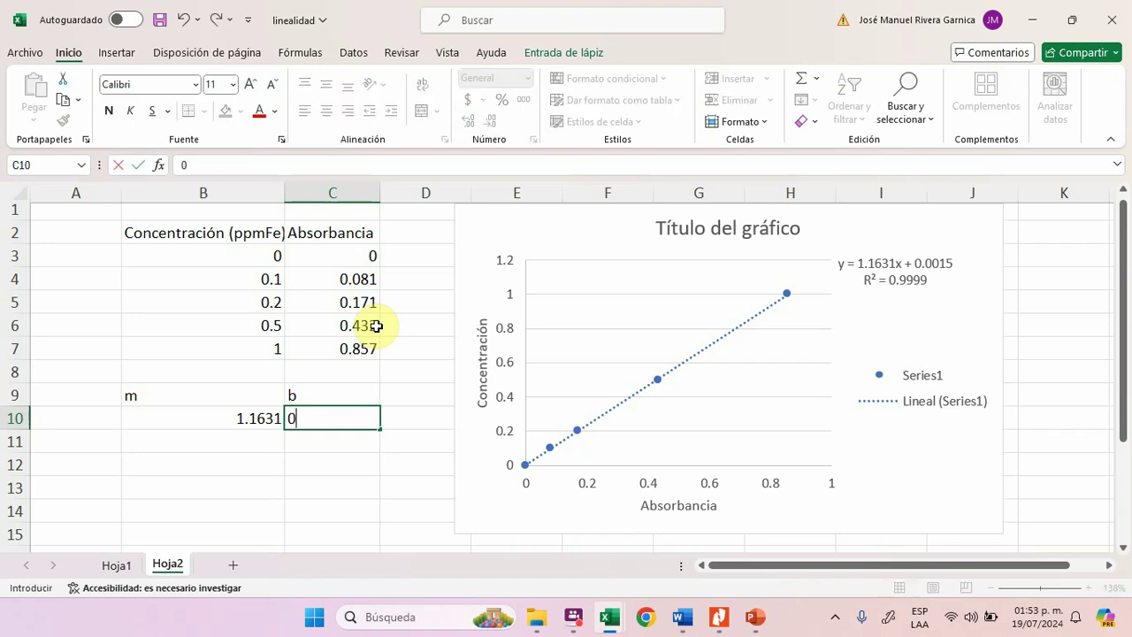
{"action": "type", "text": ".0015"}
{"action": "key", "text": "Return"}
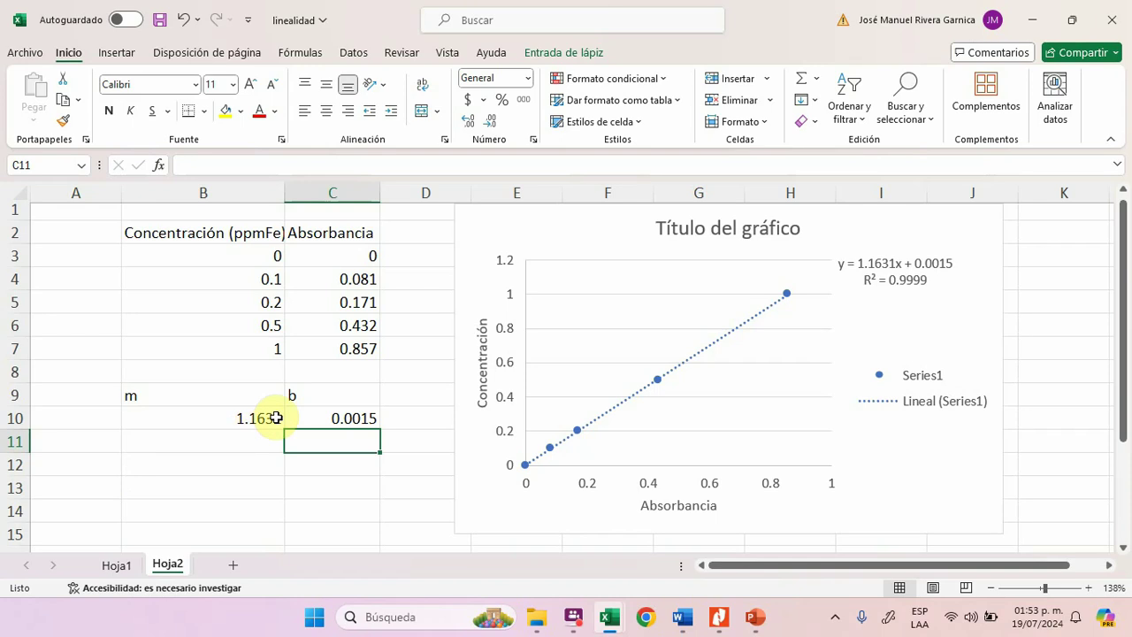
Step: Write the line equation "y=mx+b" as text in cell B13
{"action": "left_click", "coordinate": [135, 487]}
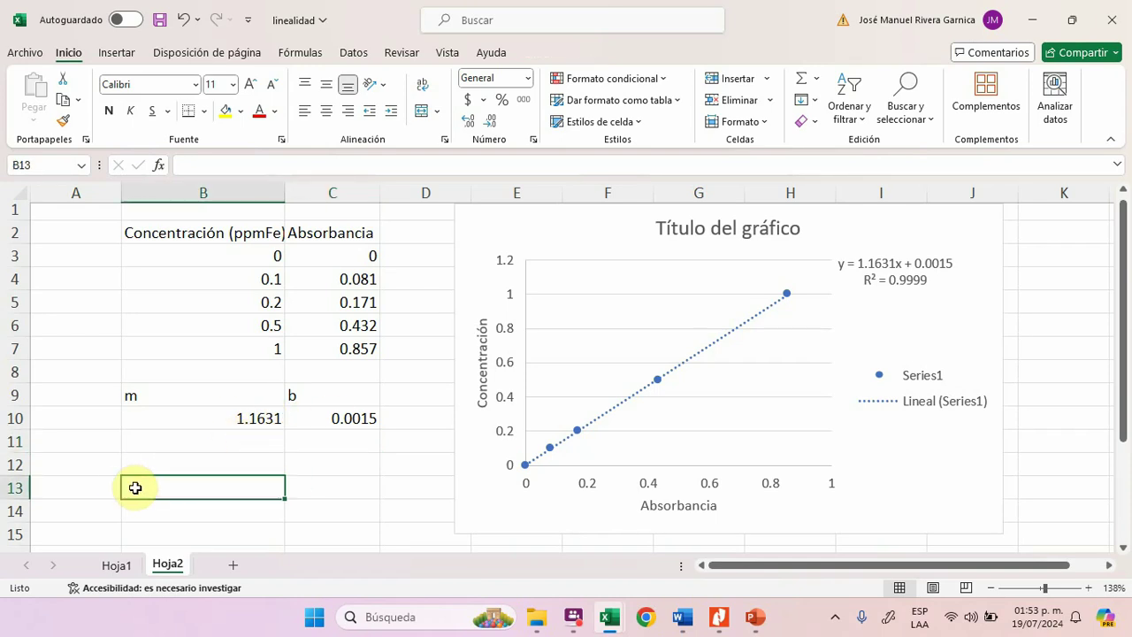
{"action": "type", "text": "y"}
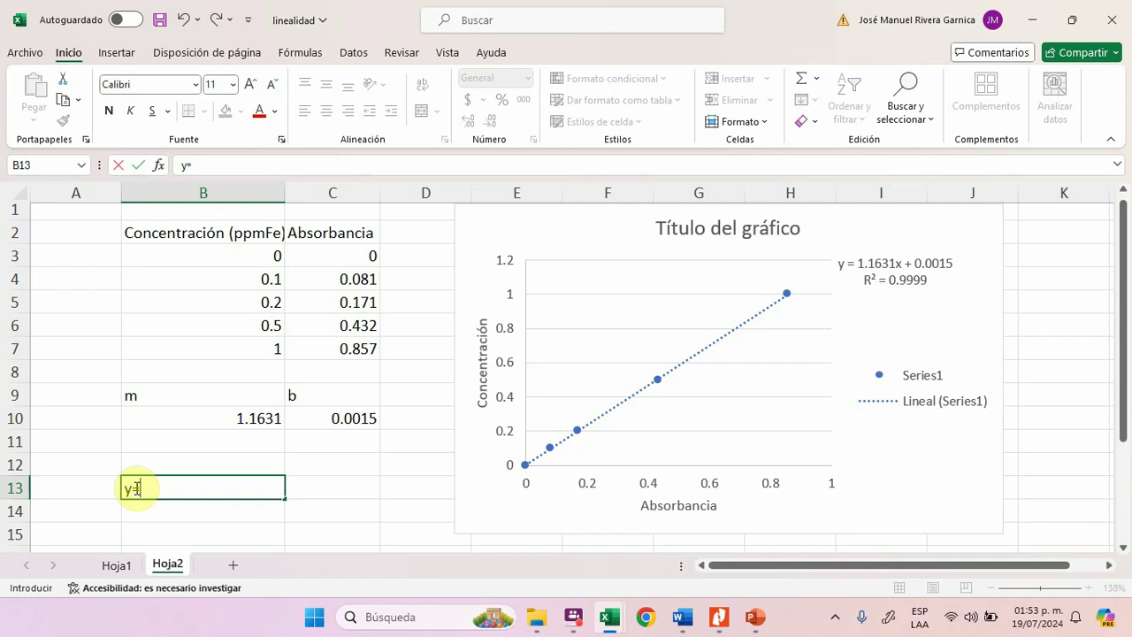
{"action": "type", "text": "=mx+b"}
{"action": "key", "text": "Return"}
{"action": "key", "text": "Return"}
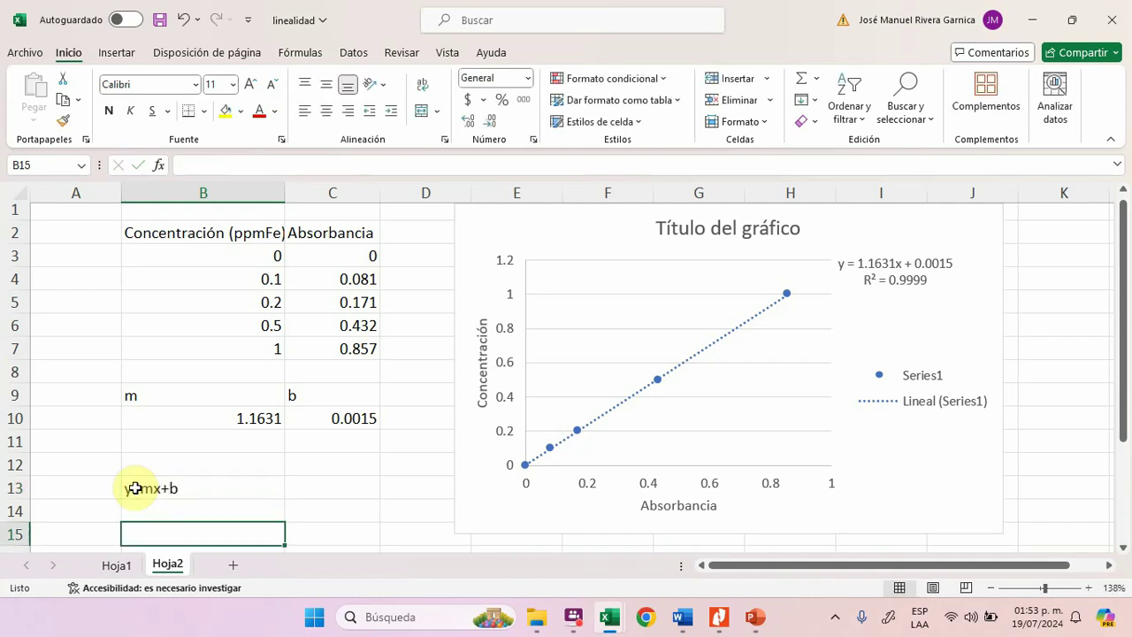
Step: Note "Y=concentración" in cell B14, directly below the line equation
{"action": "left_click", "coordinate": [179, 501]}
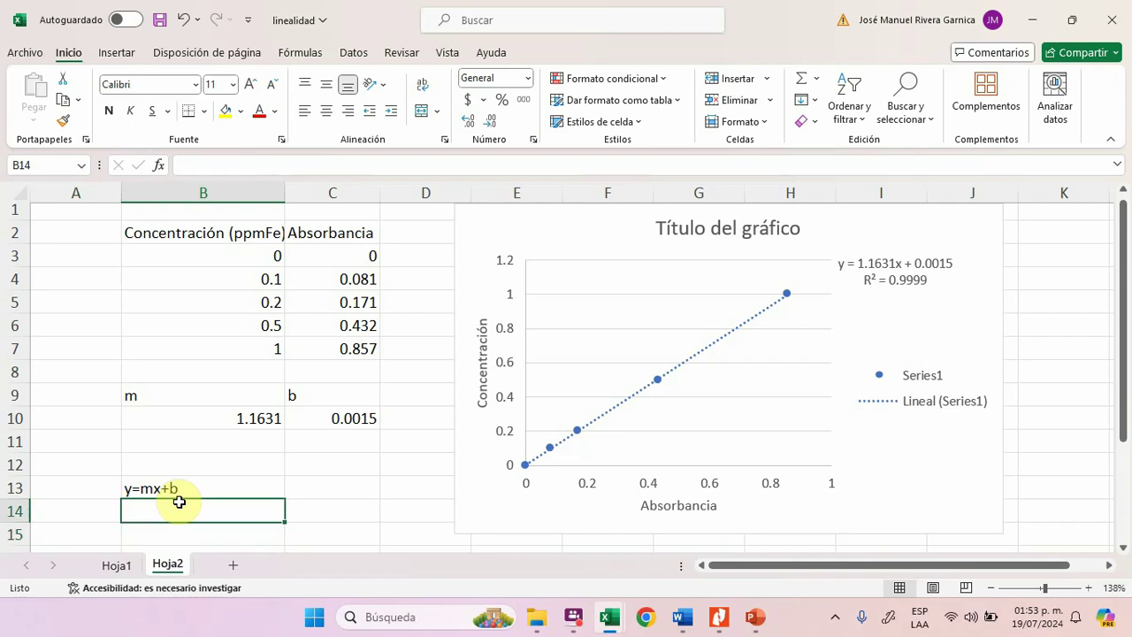
{"action": "scroll", "coordinate": [179, 502], "scroll_direction": "down", "scroll_amount": 1}
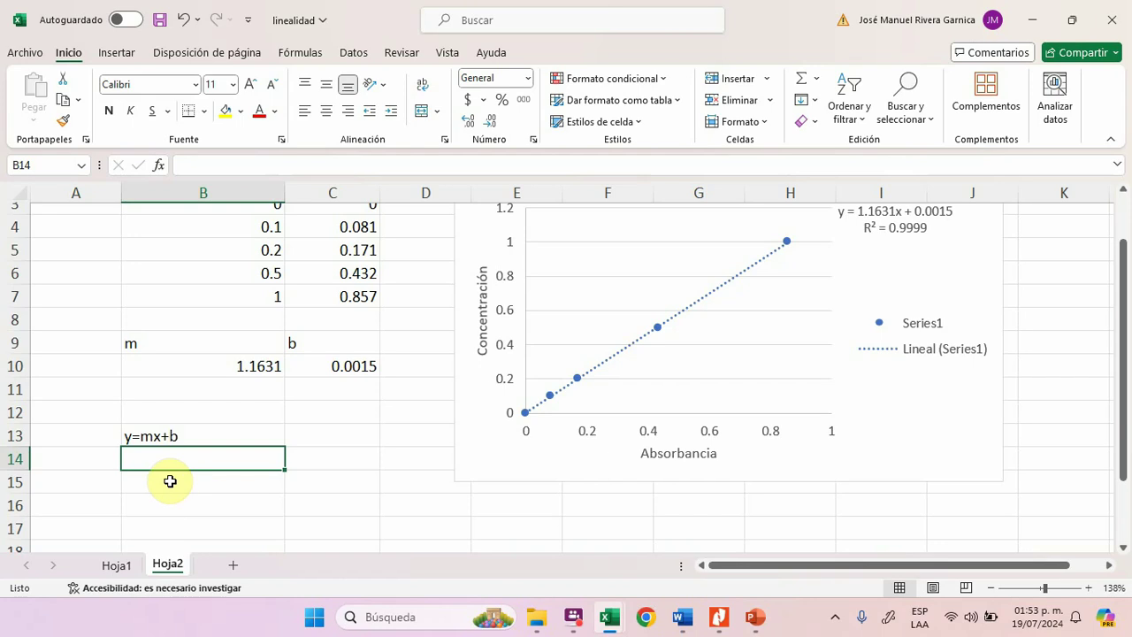
{"action": "type", "text": "Y"}
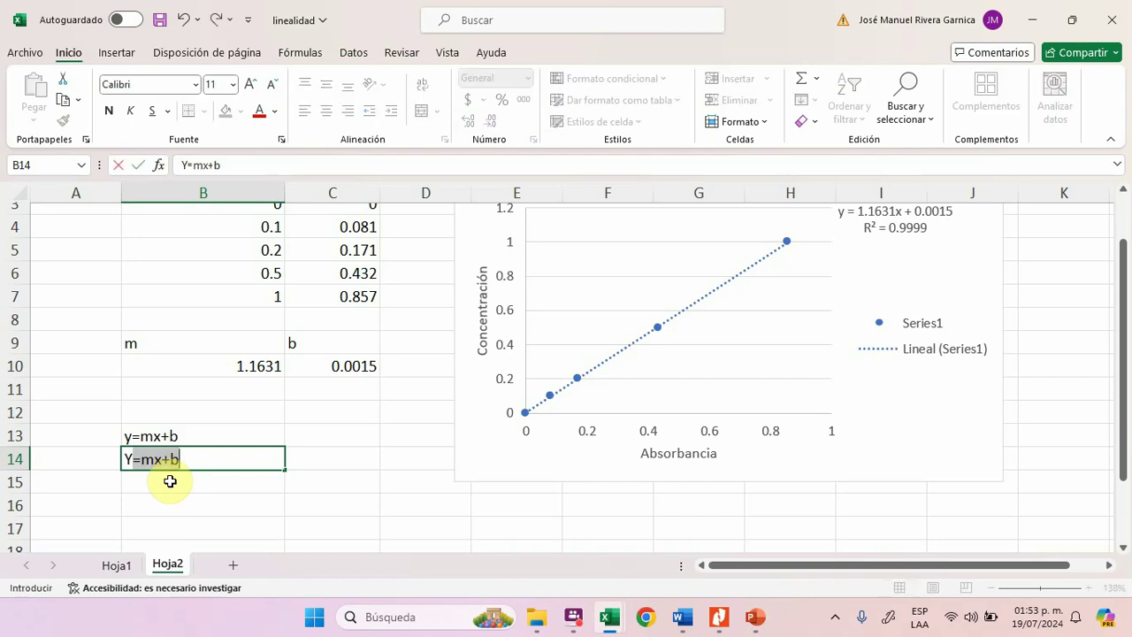
{"action": "type", "text": "=conce"}
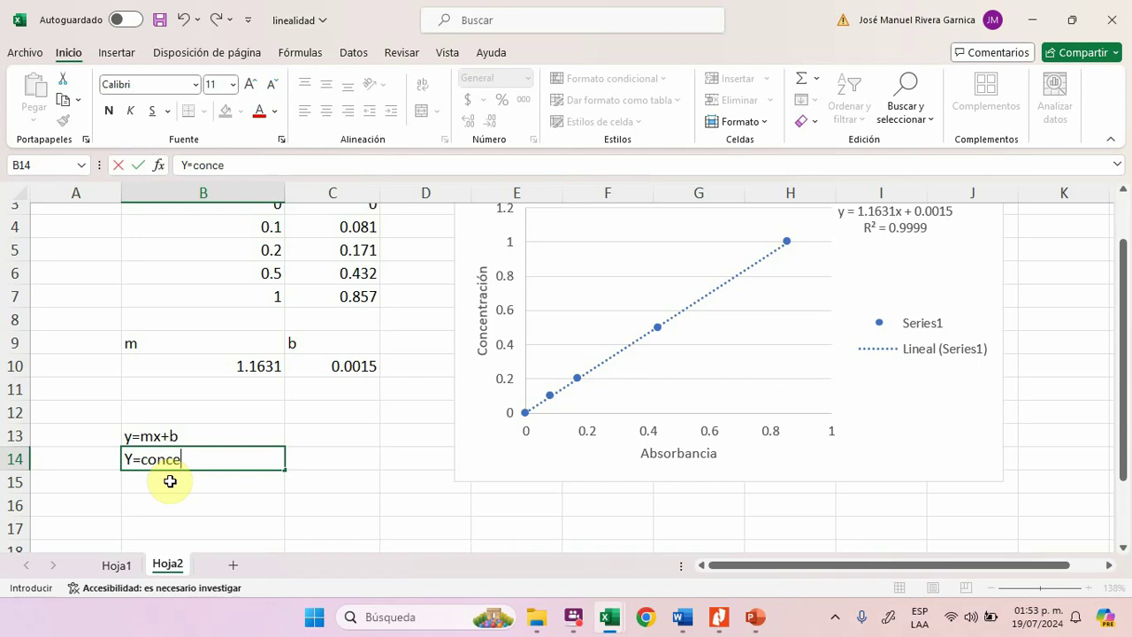
{"action": "type", "text": "ntración"}
{"action": "key", "text": "Return"}
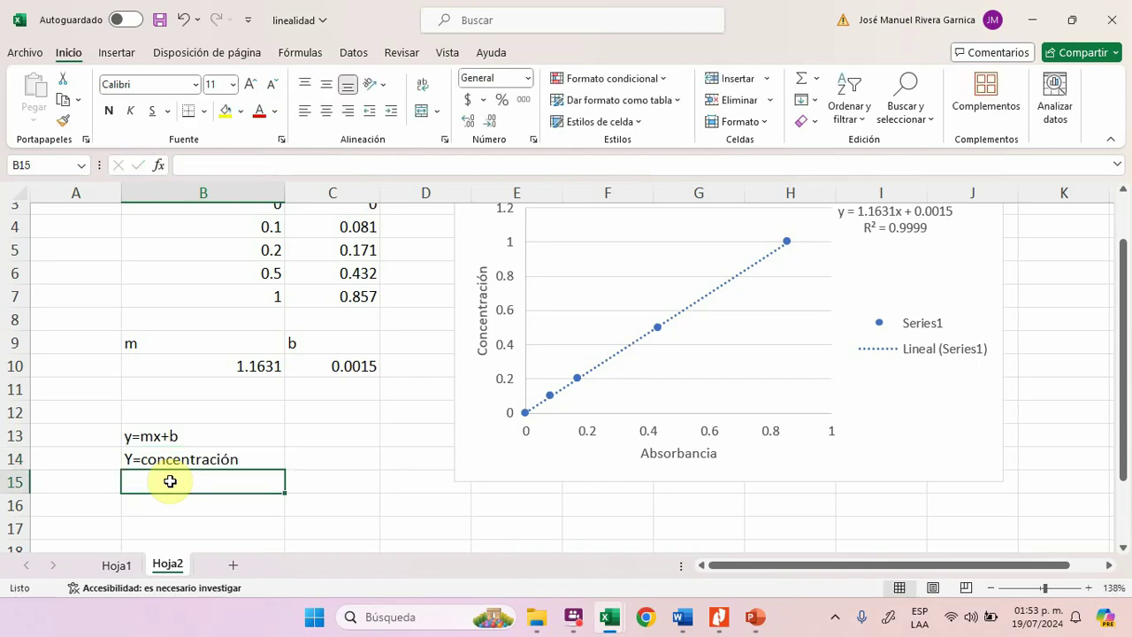
Step: Switch to the Quimicaanalítica-UIII presentation in PowerPoint to read the sample solution's absorbance, and return to the linealidad workbook in Excel
{"action": "scroll", "coordinate": [189, 428], "scroll_direction": "up", "scroll_amount": 1}
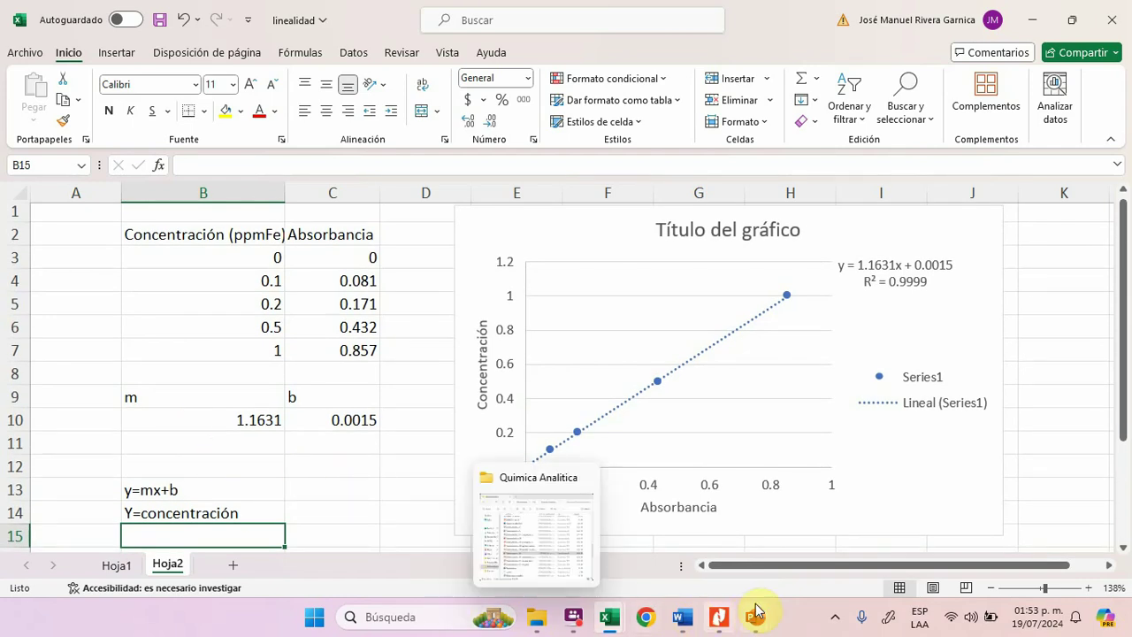
{"action": "mouse_move", "coordinate": [754, 617]}
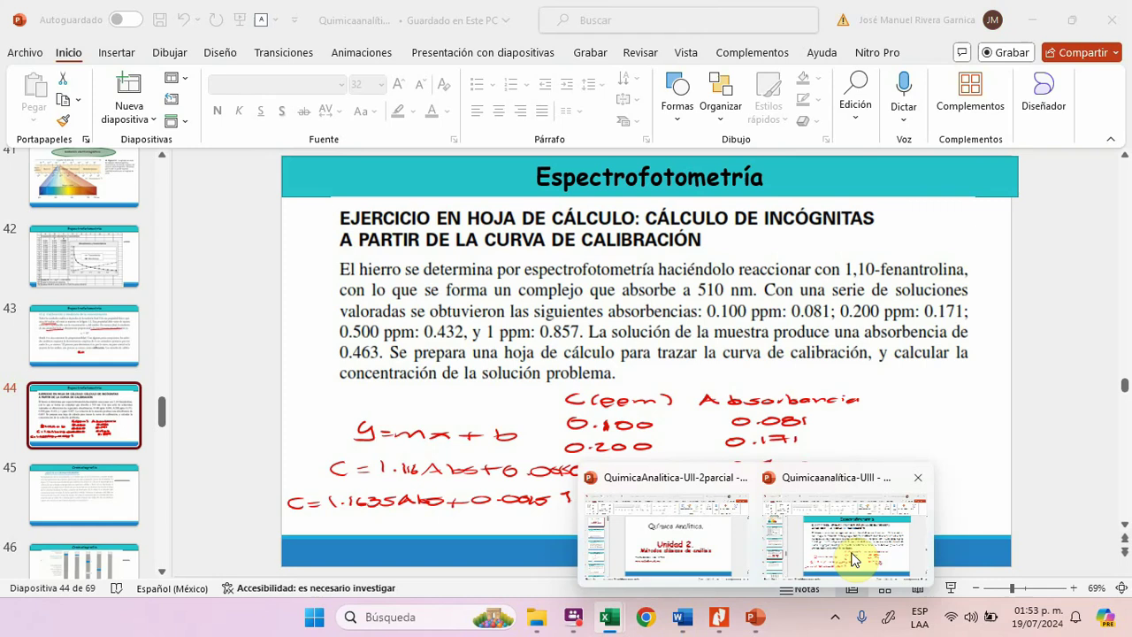
{"action": "left_click", "coordinate": [852, 559]}
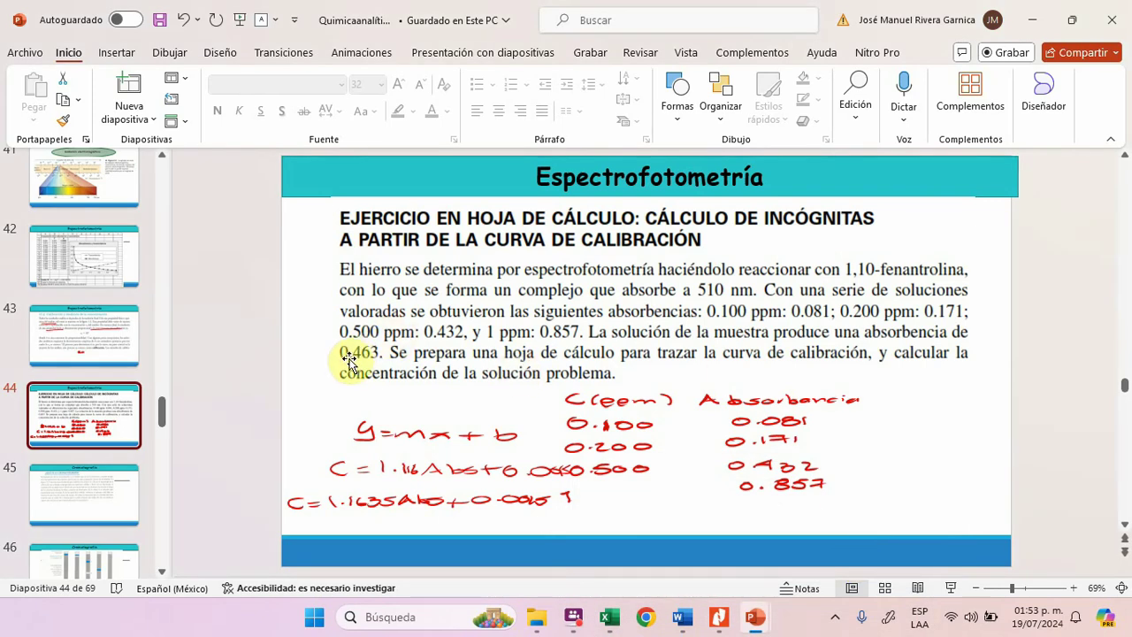
{"action": "mouse_move", "coordinate": [609, 617]}
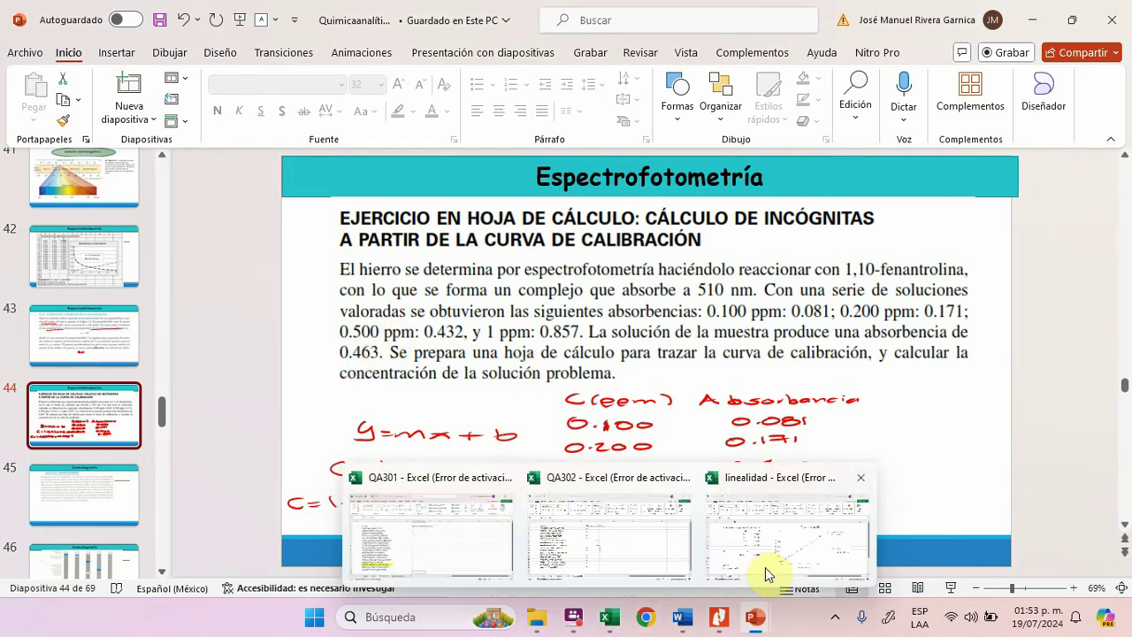
{"action": "left_click", "coordinate": [766, 574]}
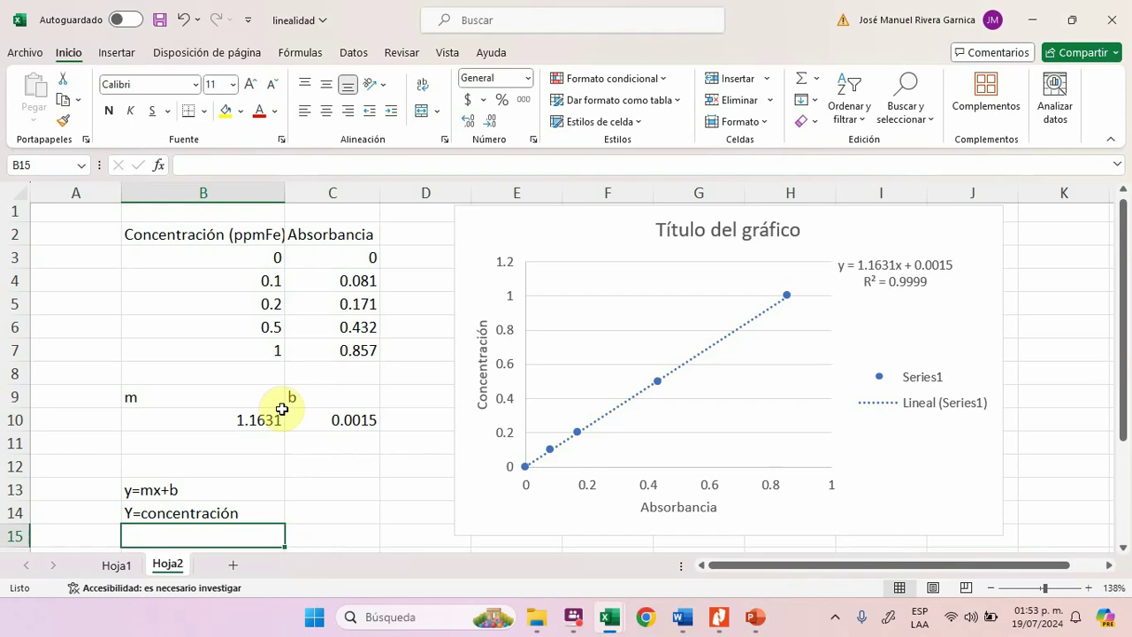
Step: Calculate the unknown sample's concentration in cell B15 with the formula =B10*0.463+C10
{"action": "scroll", "coordinate": [281, 409], "scroll_direction": "down", "scroll_amount": 2}
{"action": "scroll", "coordinate": [282, 409], "scroll_direction": "up", "scroll_amount": 1}
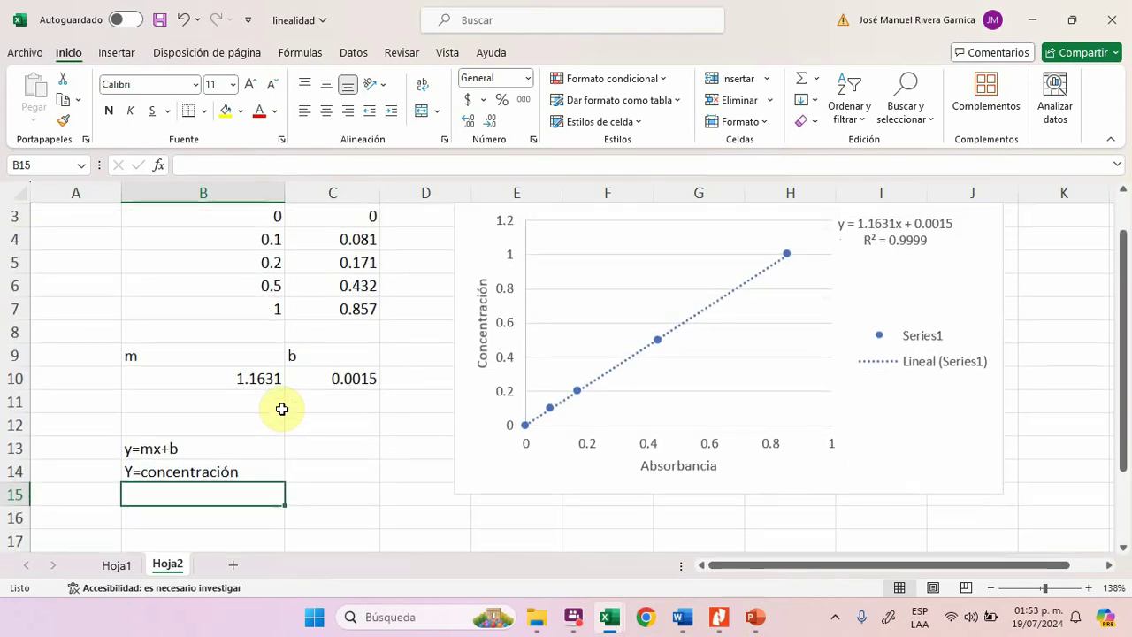
{"action": "scroll", "coordinate": [281, 409], "scroll_direction": "up", "scroll_amount": 1}
{"action": "type", "text": "="}
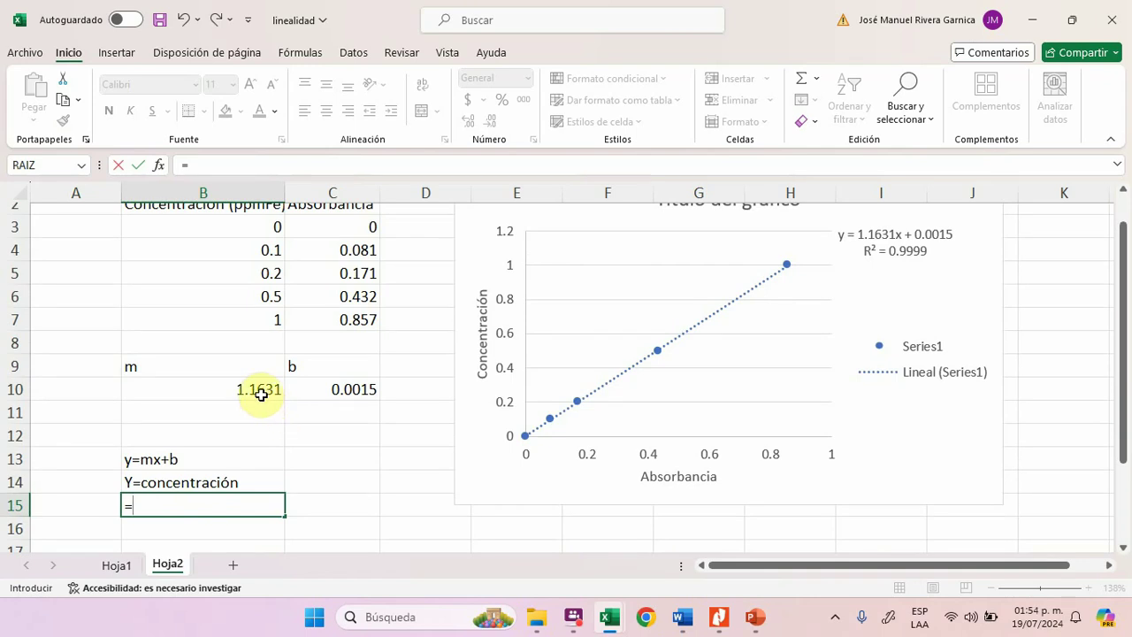
{"action": "left_click", "coordinate": [263, 390]}
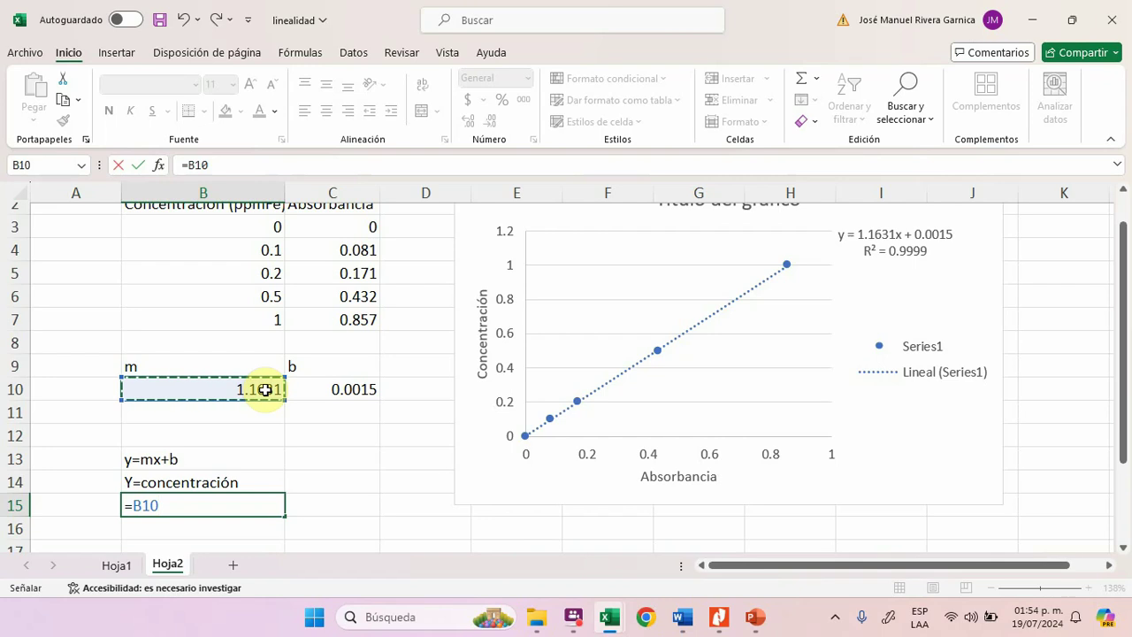
{"action": "type", "text": "*"}
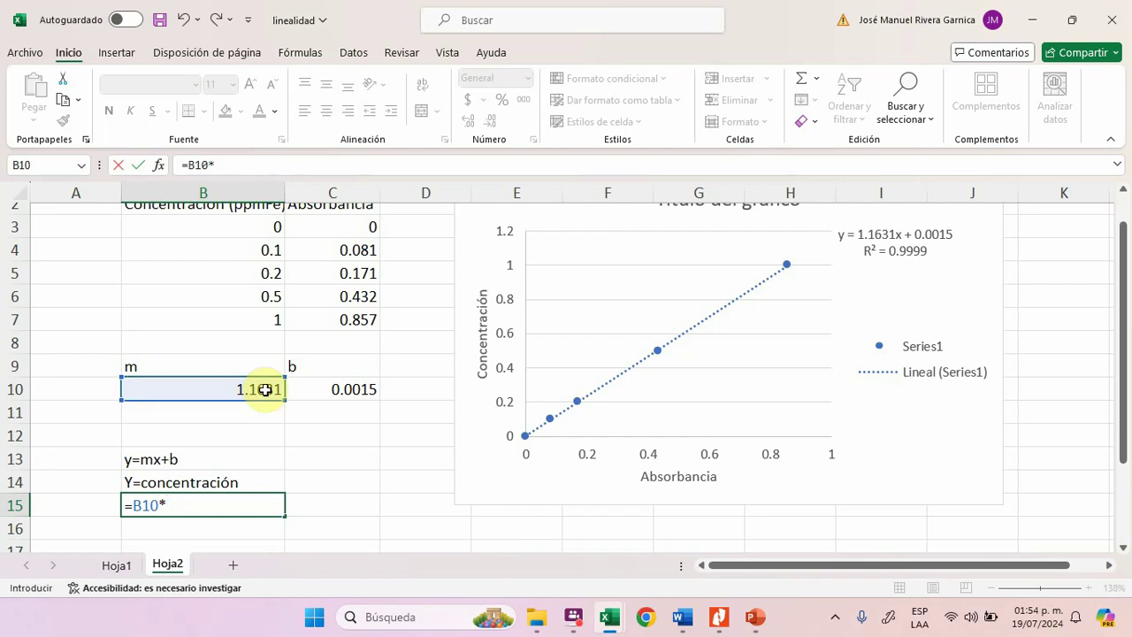
{"action": "type", "text": "0.463+"}
{"action": "left_click", "coordinate": [351, 387]}
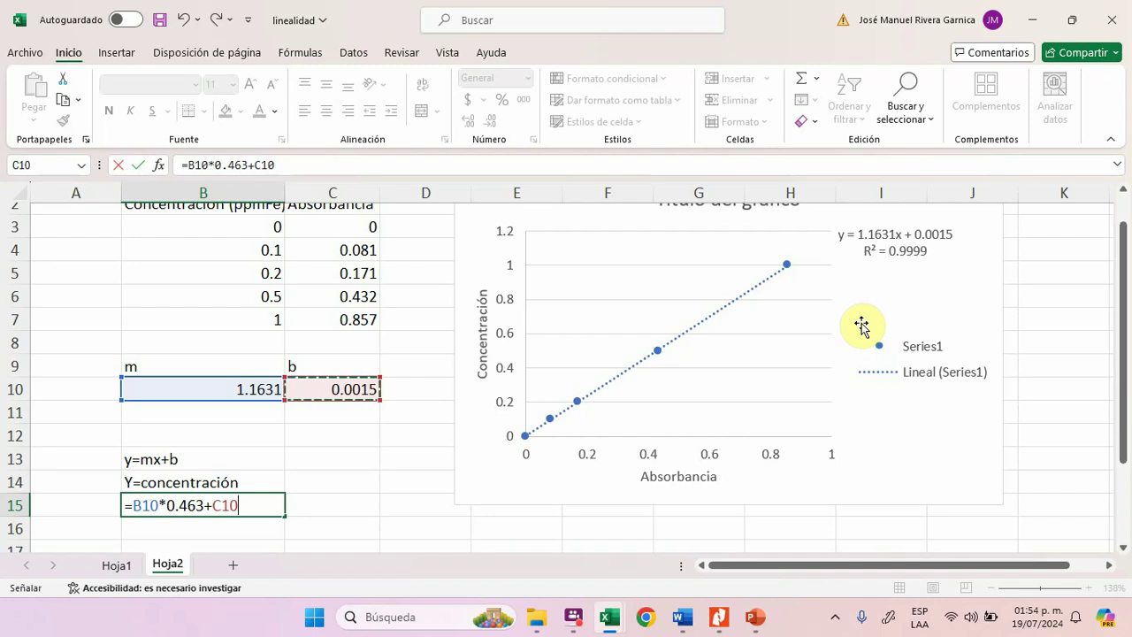
{"action": "key", "text": "Return"}
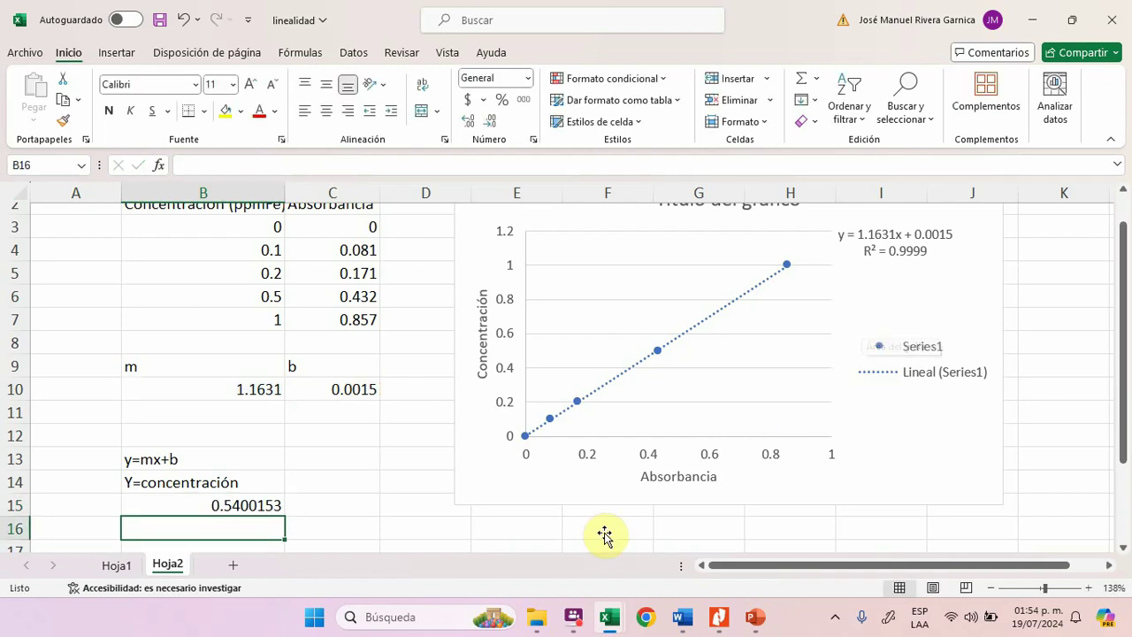
{"action": "left_click", "coordinate": [223, 506]}
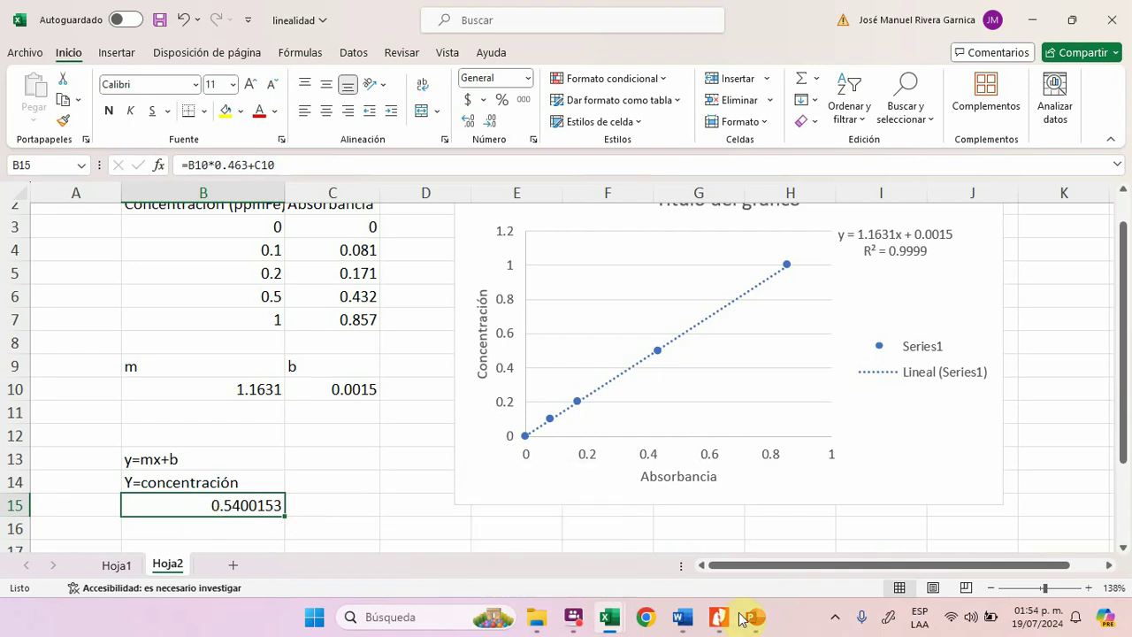
Step: Switch to the Quimicaanalítica-UIII presentation in PowerPoint and start the slide show at the calibration exercise slide
{"action": "mouse_move", "coordinate": [753, 619]}
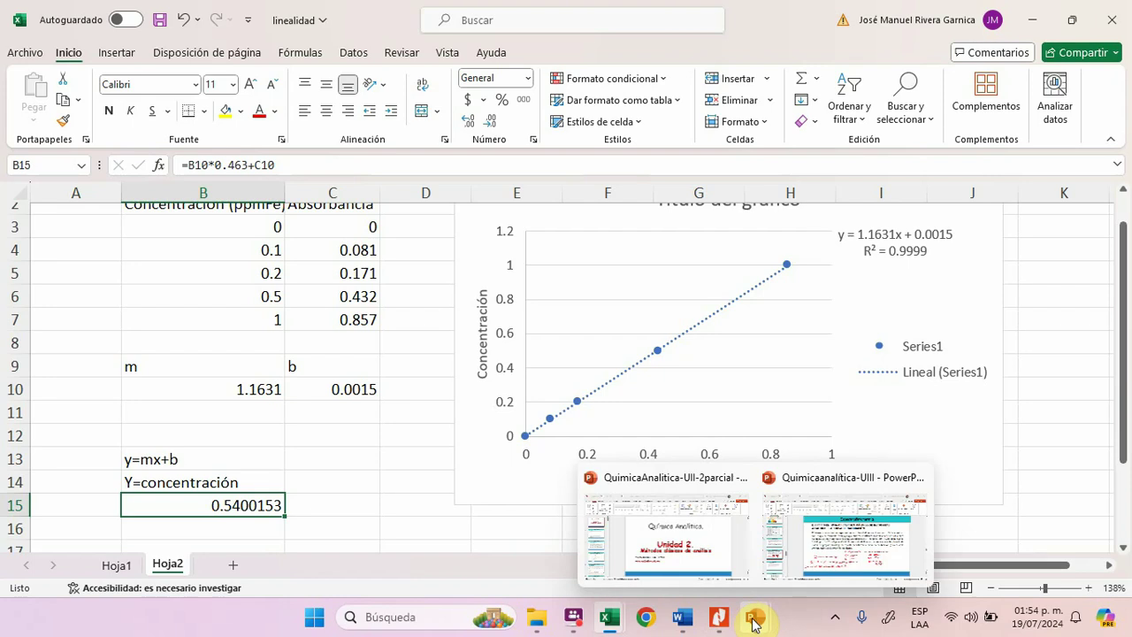
{"action": "left_click", "coordinate": [849, 574]}
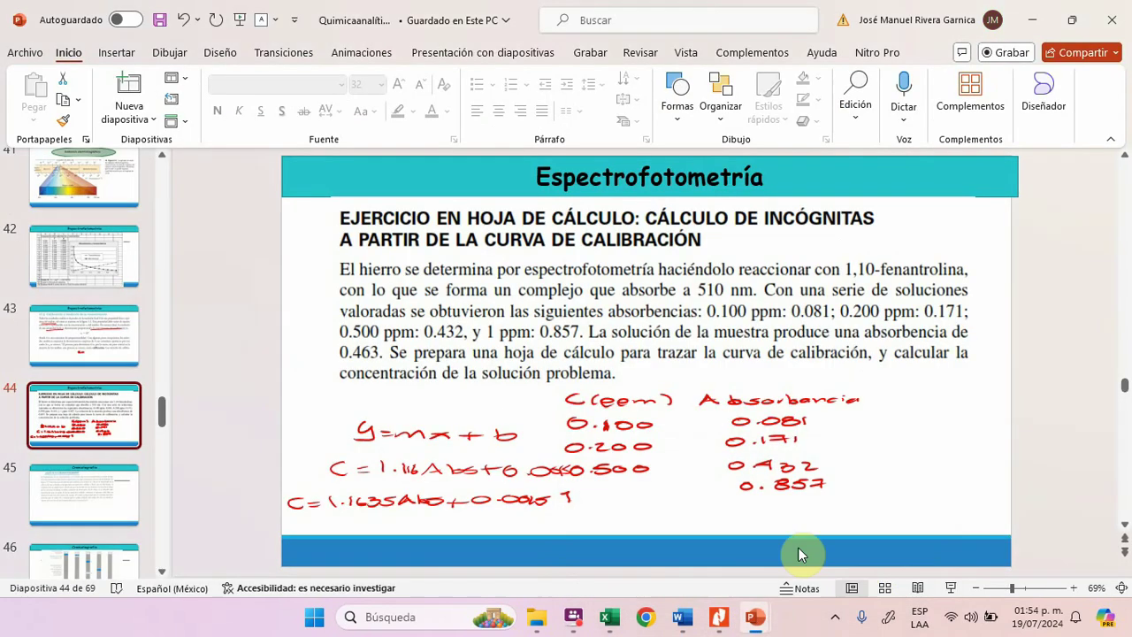
{"action": "left_click", "coordinate": [951, 588]}
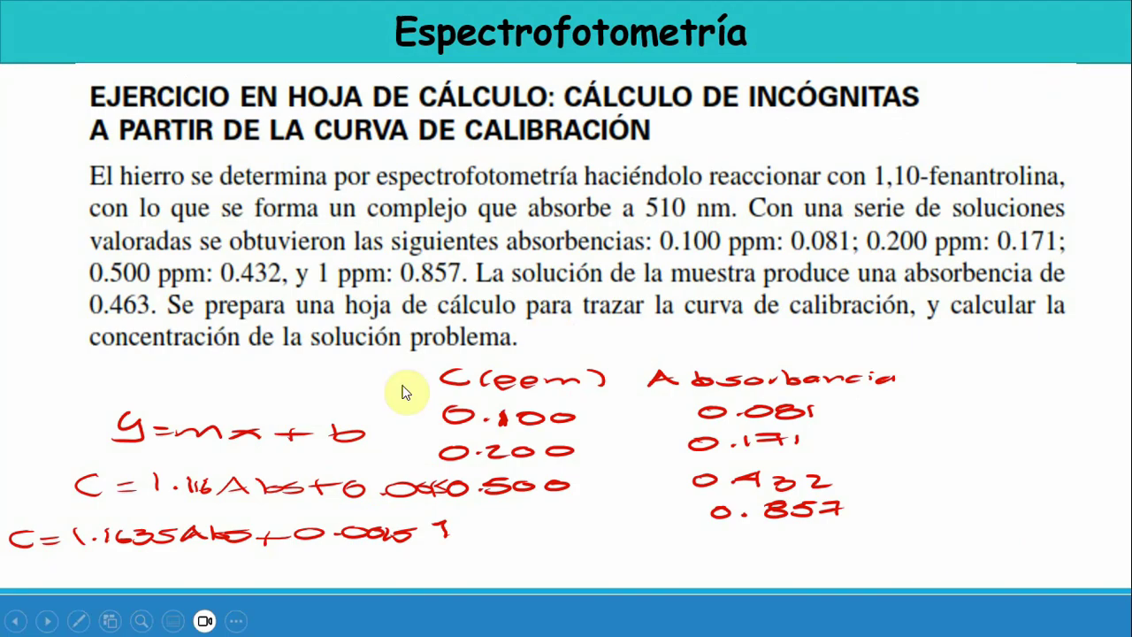